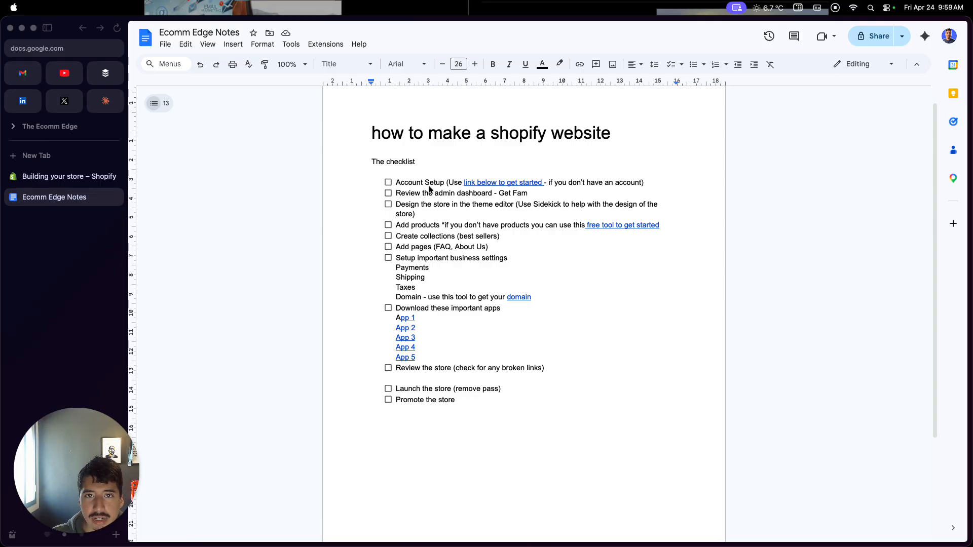
# Skip the customized store setup in Shopify and tick off Account Setup in the Ecomm Edge Notes checklist
pyautogui.click(367, 181)
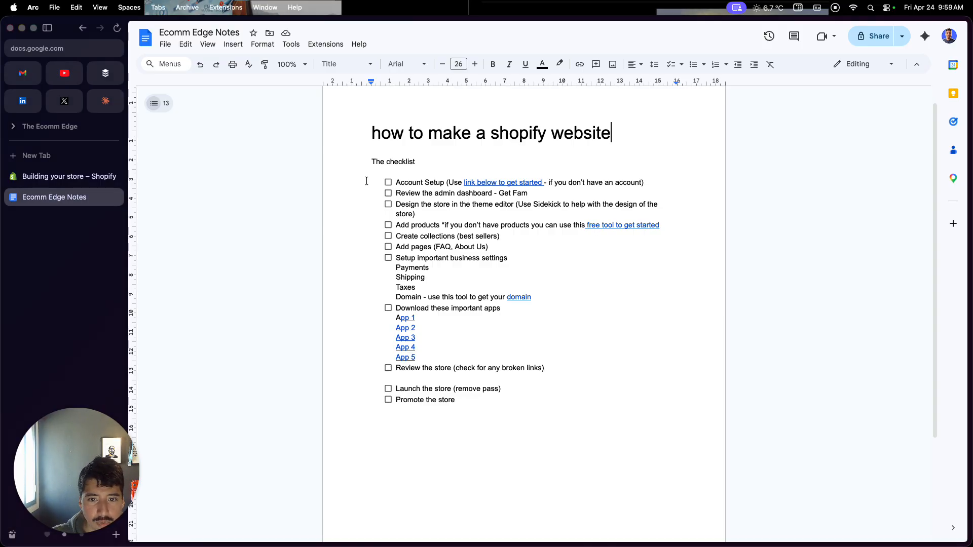
pyautogui.click(59, 181)
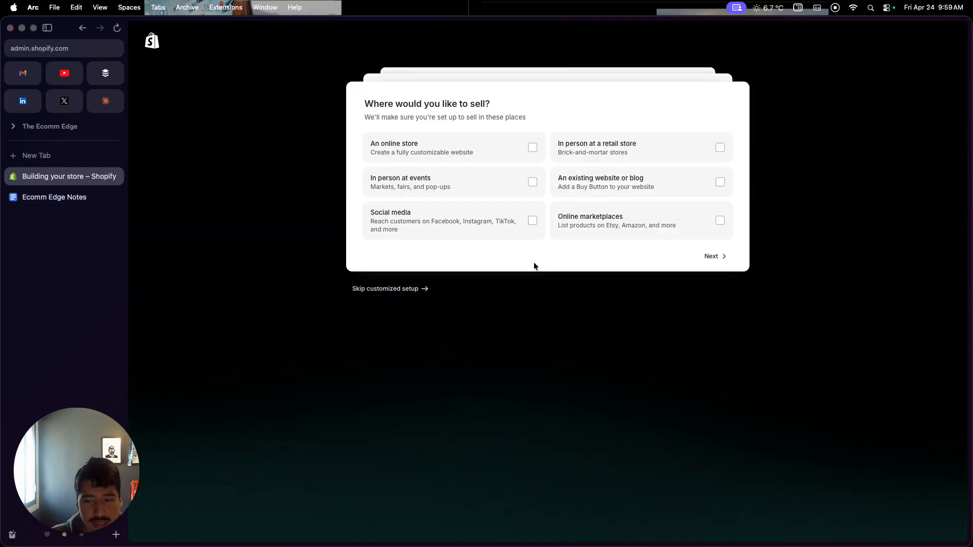
pyautogui.click(407, 290)
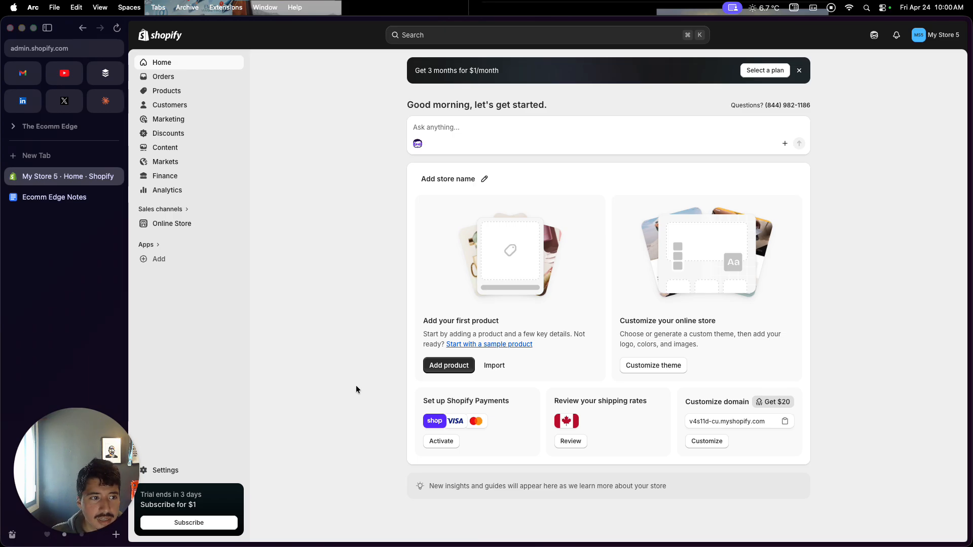
pyautogui.click(55, 197)
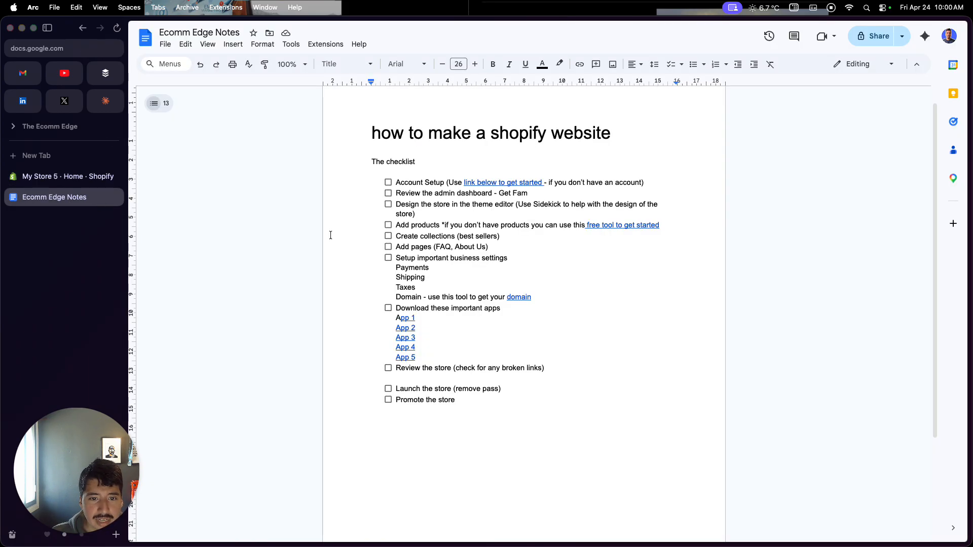
pyautogui.click(388, 183)
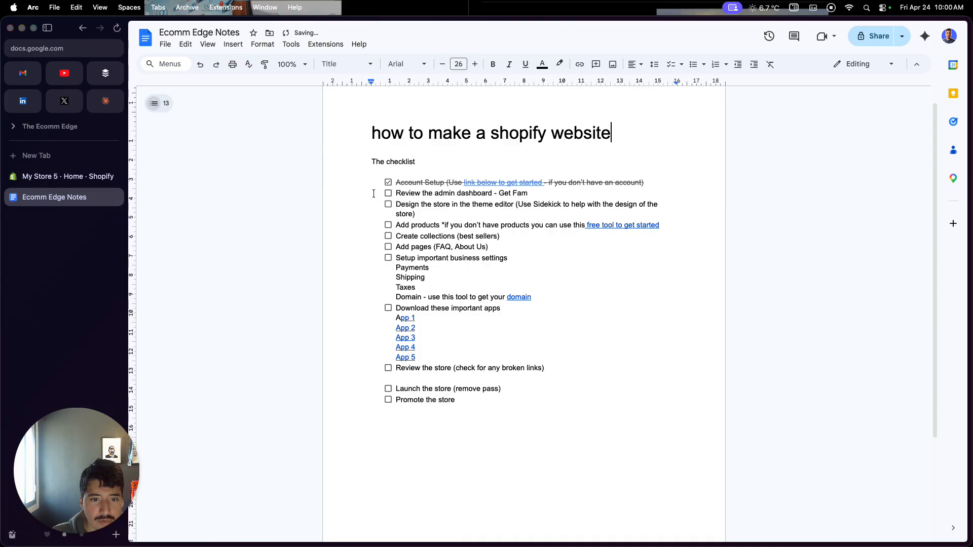
# Review the Orders page and General settings in the Shopify admin, and tick off the admin dashboard review in the Ecomm Edge Notes checklist
pyautogui.click(61, 176)
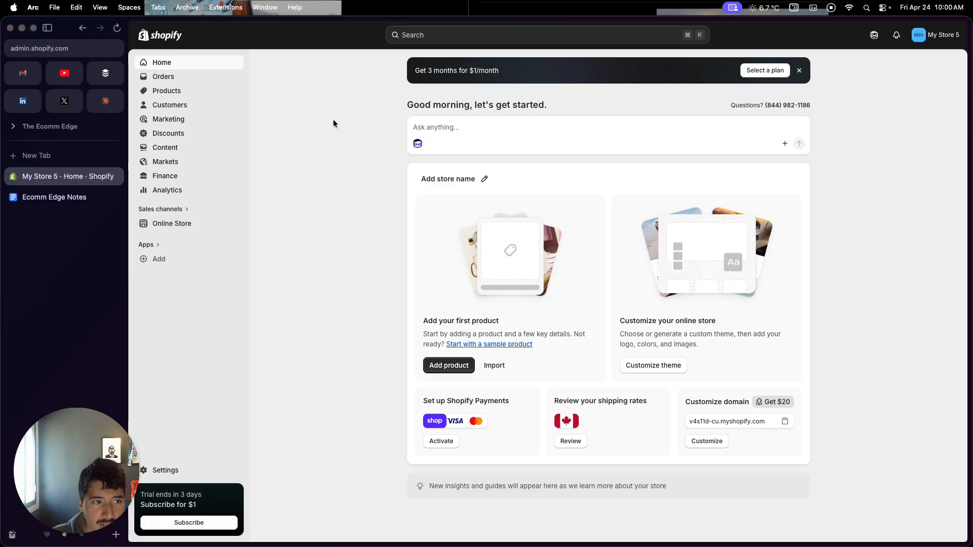
pyautogui.click(197, 83)
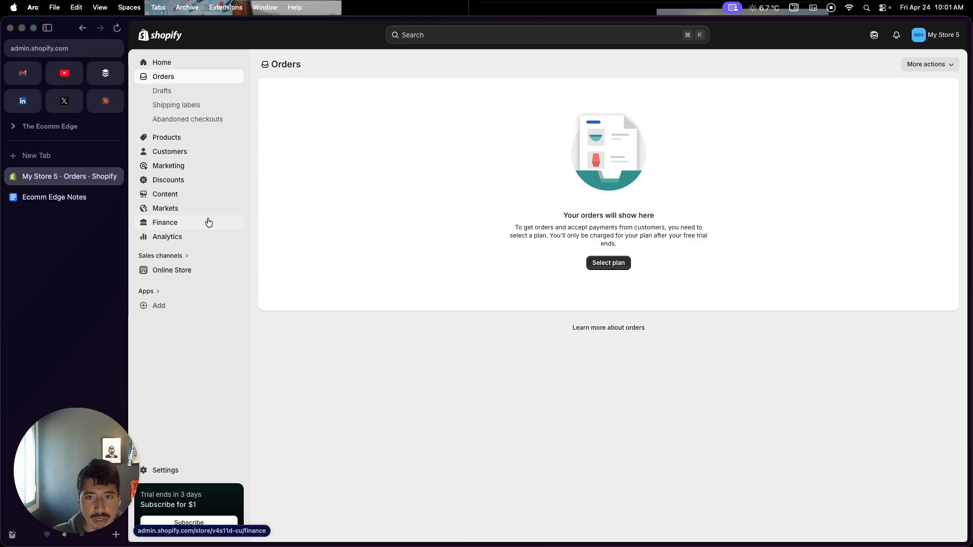
pyautogui.click(182, 470)
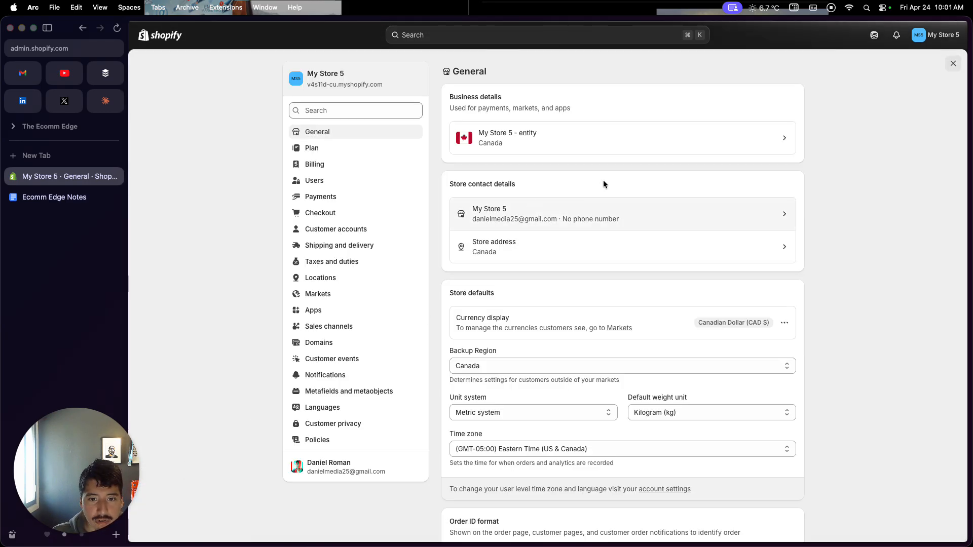
pyautogui.click(953, 63)
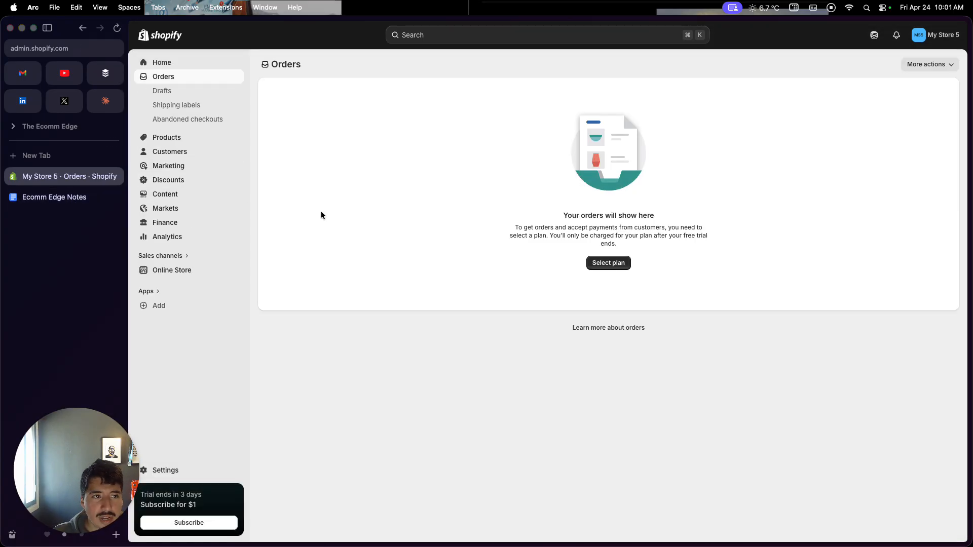
pyautogui.click(202, 63)
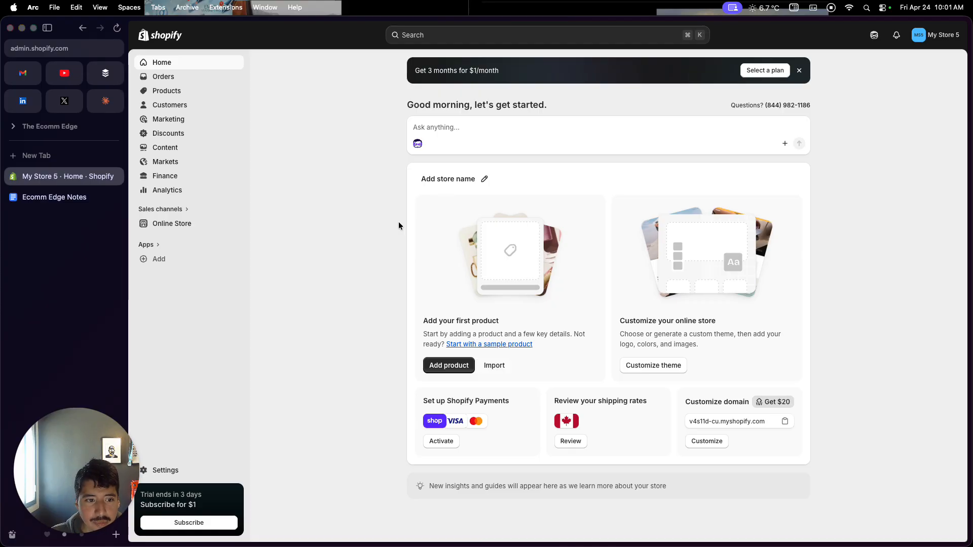
pyautogui.click(54, 197)
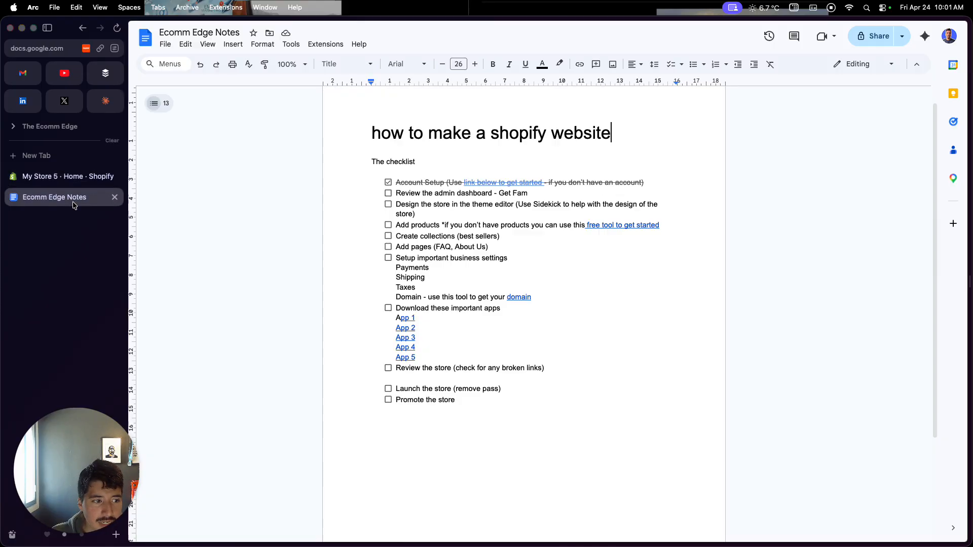
pyautogui.click(388, 193)
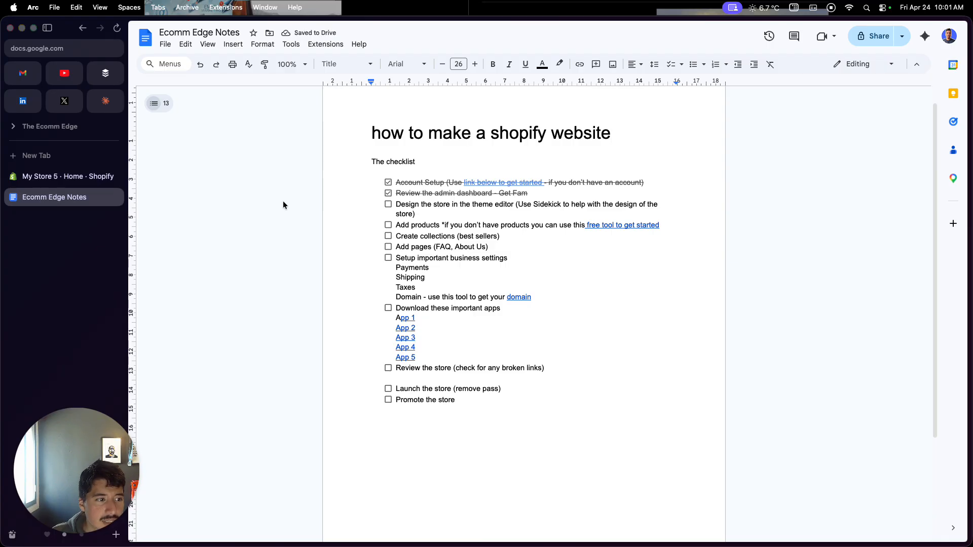
# In the Shopify admin, look over the online store's current theme and popular free themes, and open the Theme Store
pyautogui.click(93, 180)
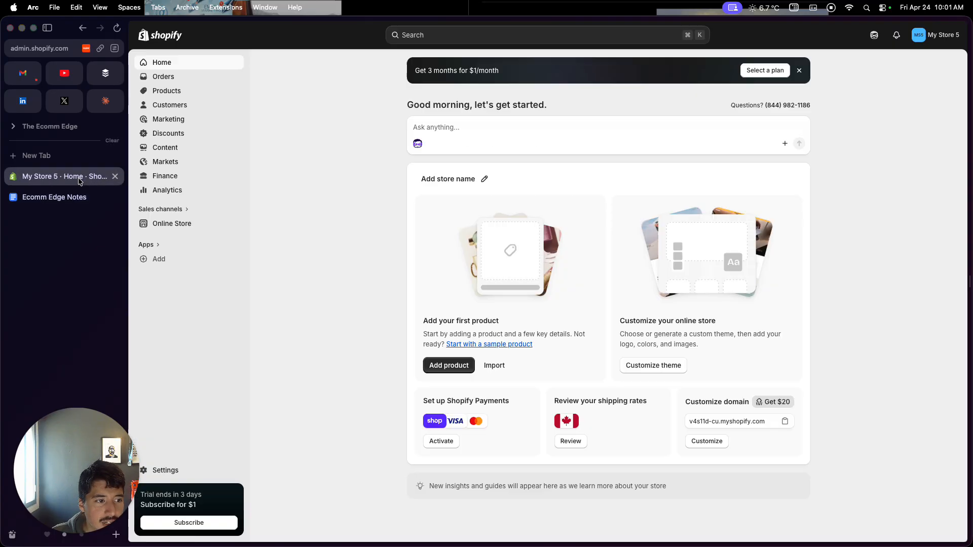
pyautogui.click(162, 229)
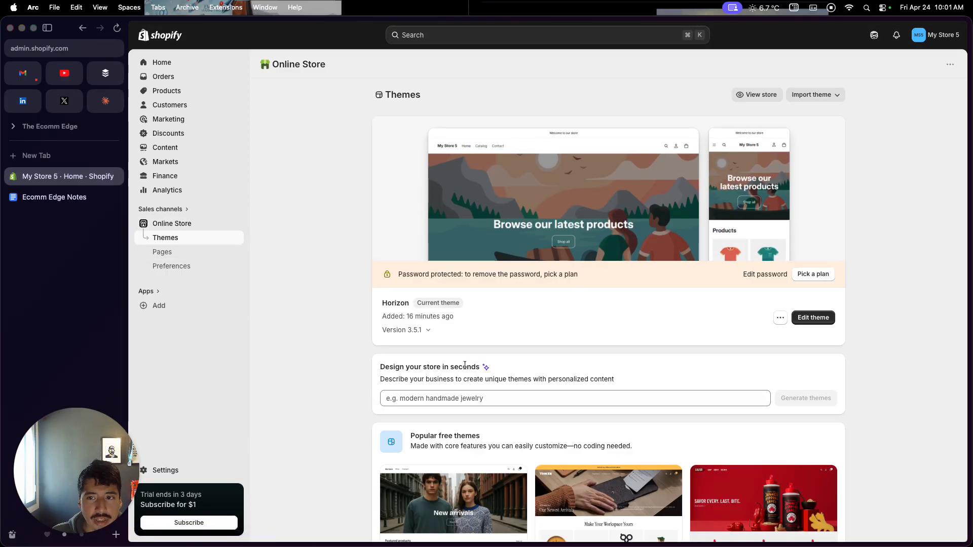
pyautogui.scroll(-5, 464, 365)
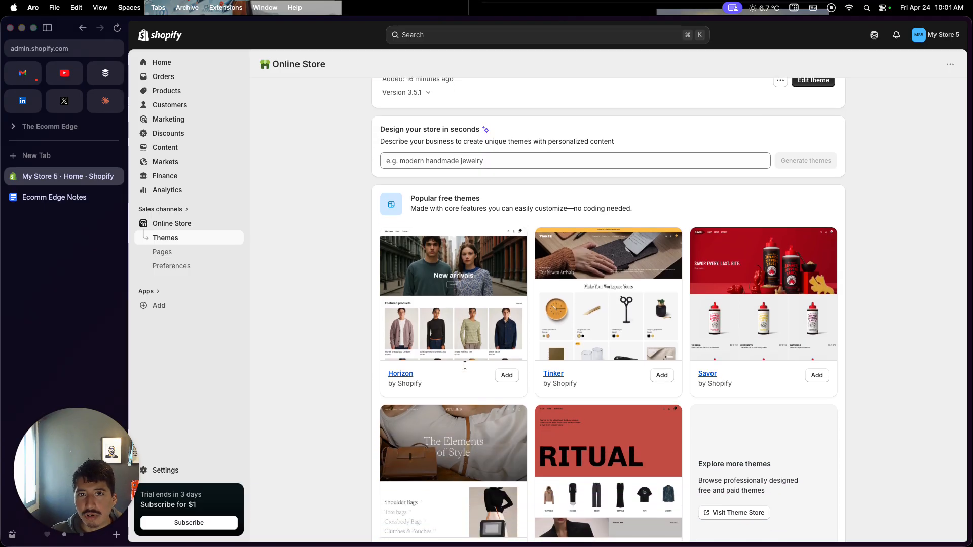
pyautogui.scroll(-1, 465, 365)
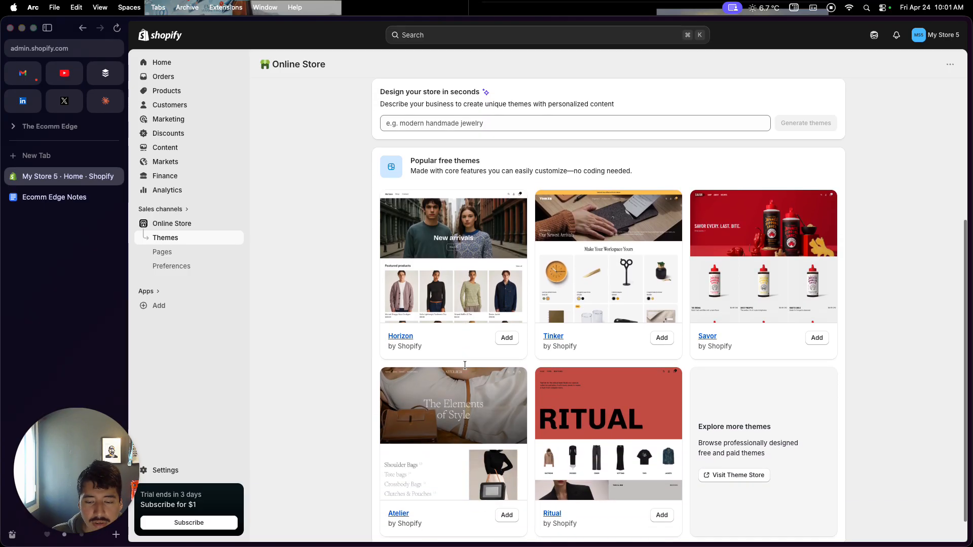
pyautogui.scroll(5, 465, 365)
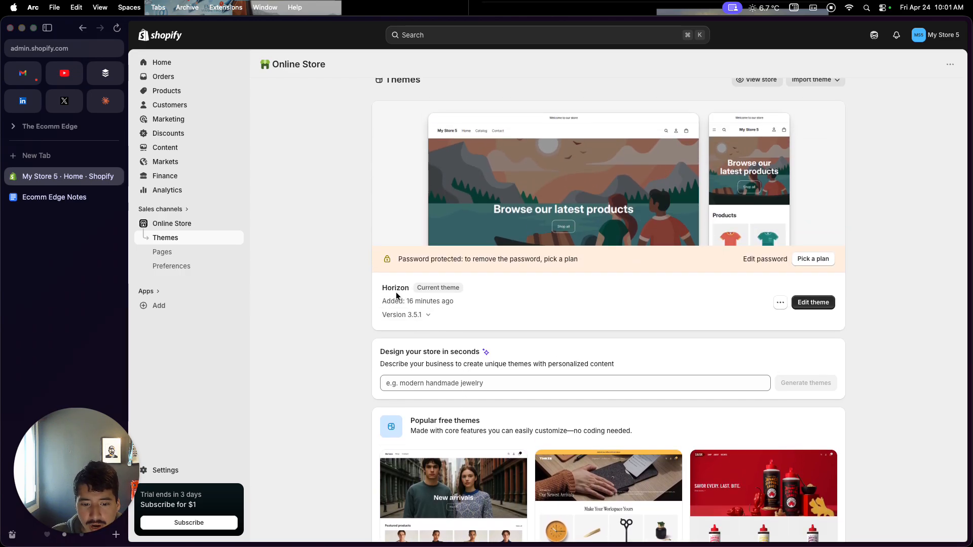
pyautogui.scroll(-5, 396, 292)
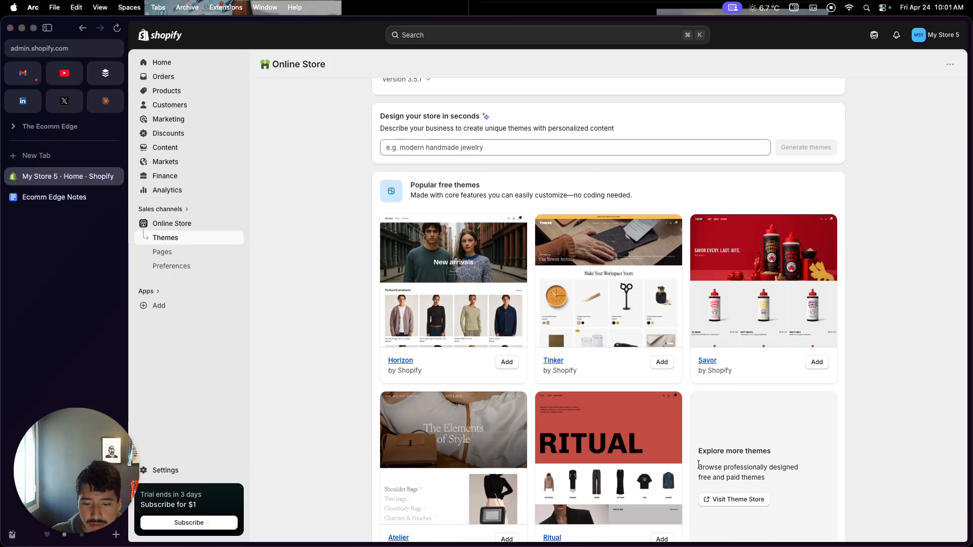
pyautogui.click(731, 500)
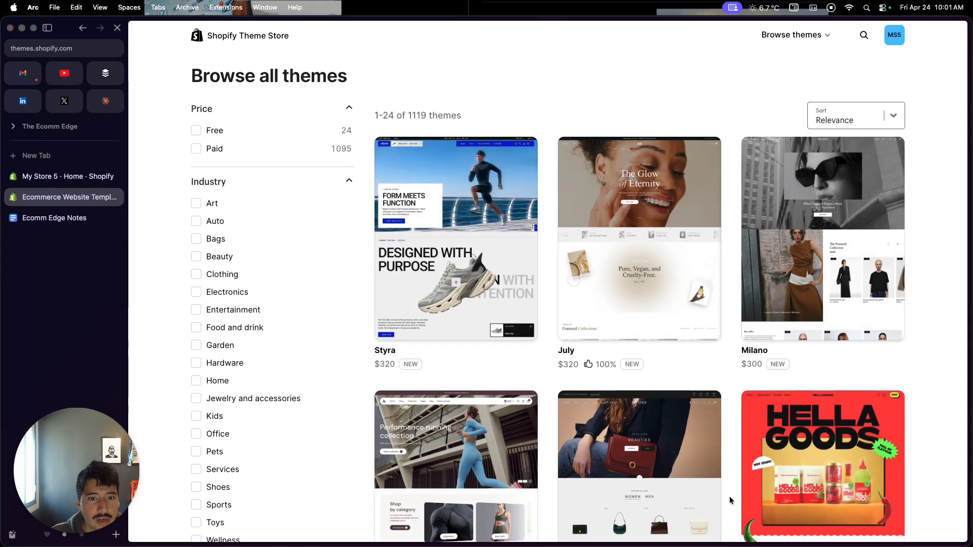
# Filter the Theme Store to Free themes and browse the designs
pyautogui.click(196, 133)
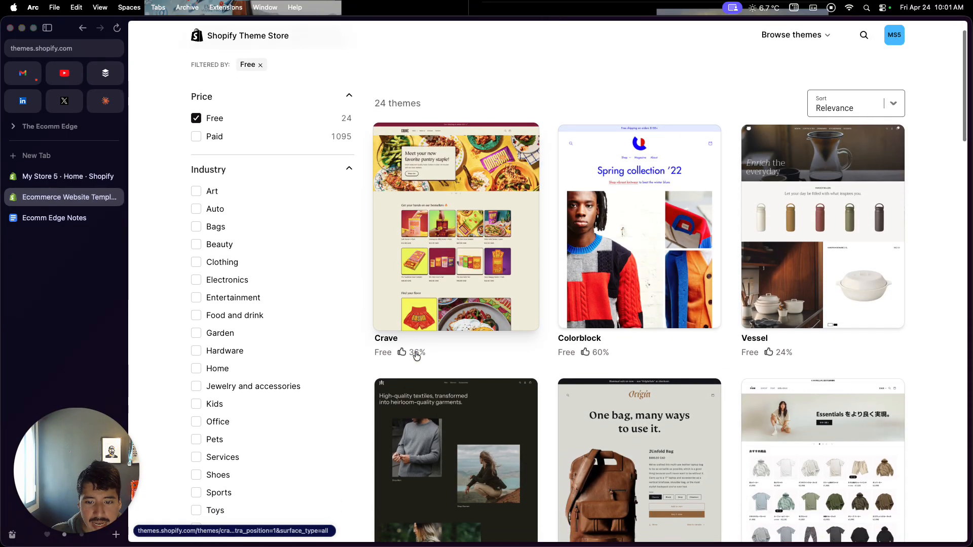
pyautogui.scroll(-15, 415, 355)
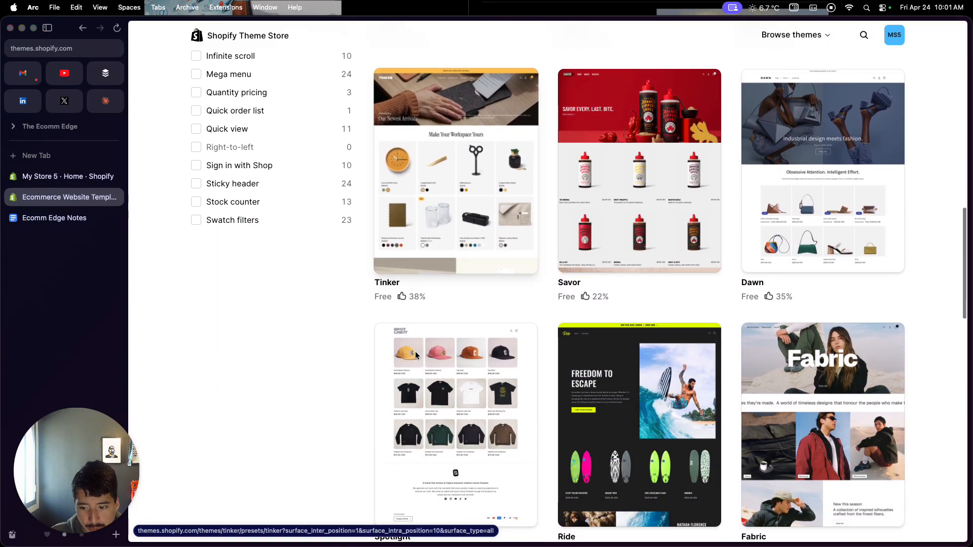
pyautogui.scroll(-8, 415, 354)
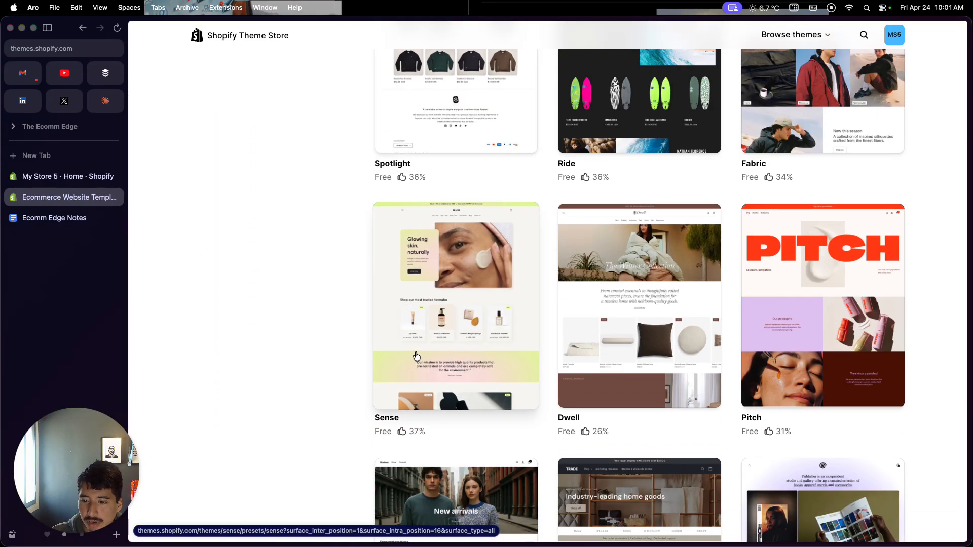
pyautogui.scroll(-3, 417, 356)
pyautogui.scroll(20, 417, 356)
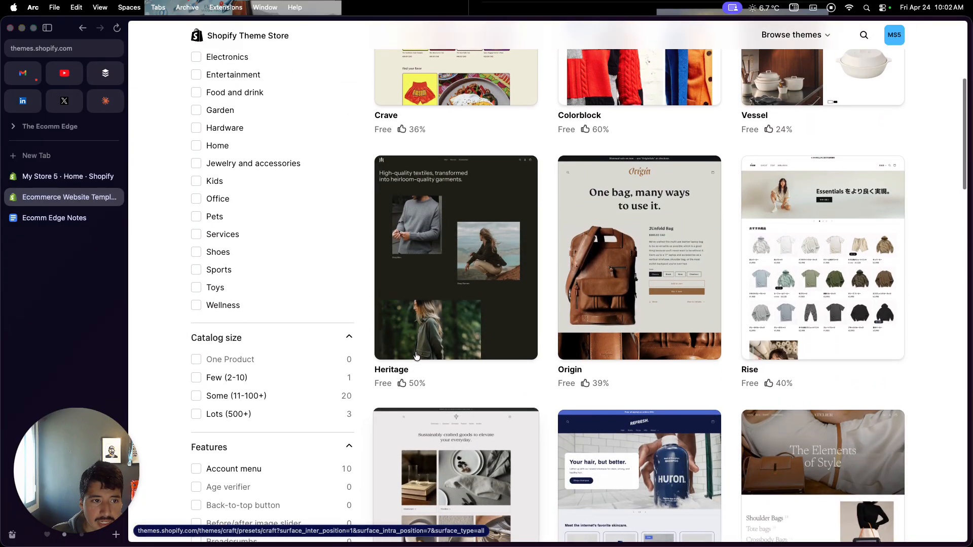
pyautogui.scroll(5, 415, 355)
# Replace the Free price filter with Paid and browse the paid themes
pyautogui.click(195, 161)
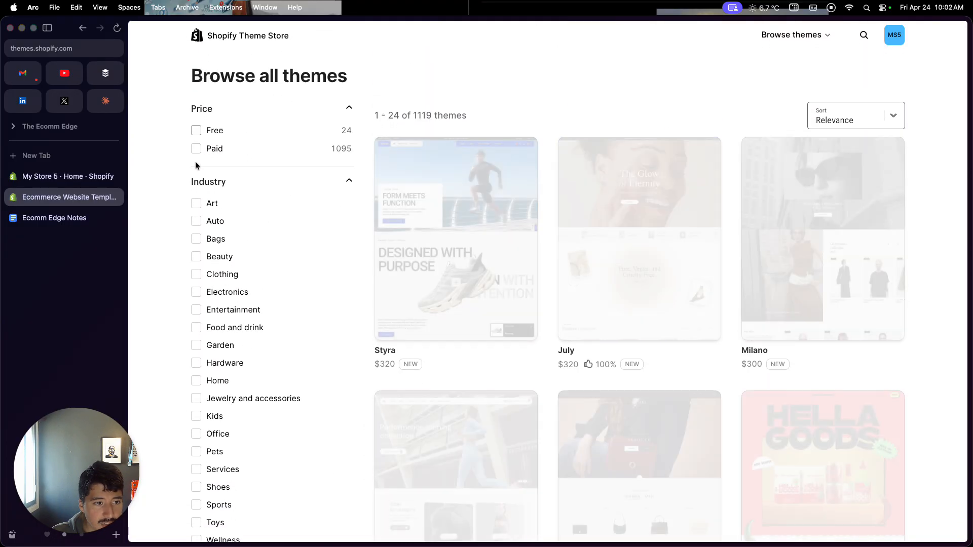
pyautogui.click(196, 148)
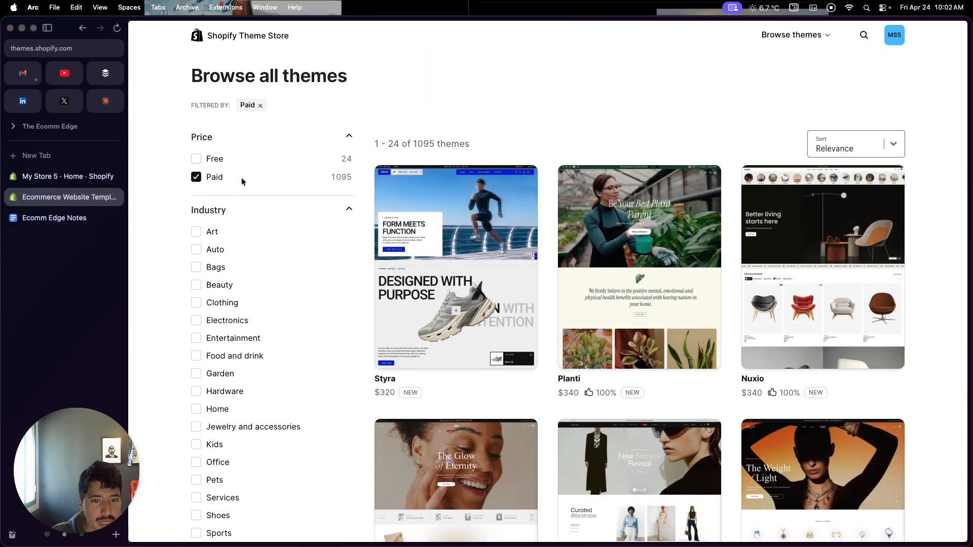
pyautogui.scroll(-8, 431, 239)
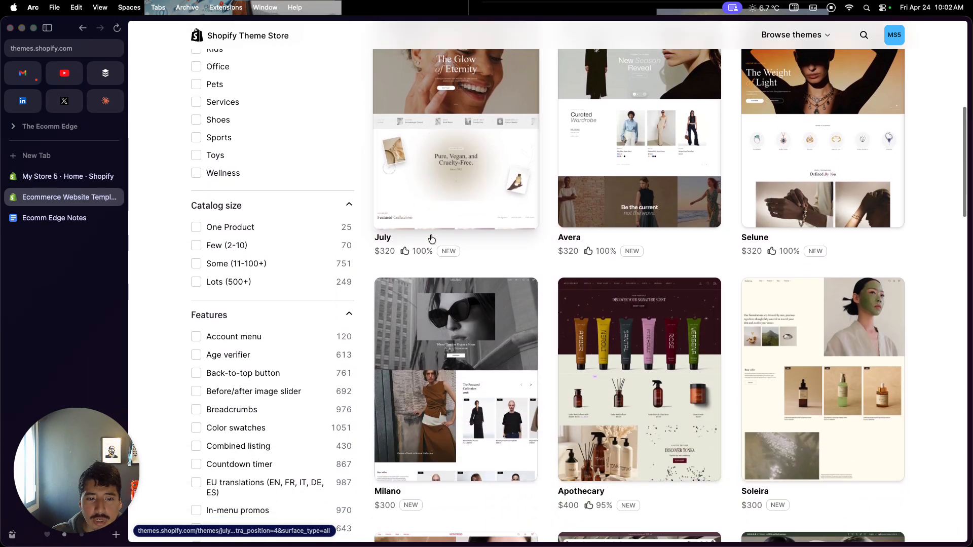
pyautogui.scroll(-4, 432, 239)
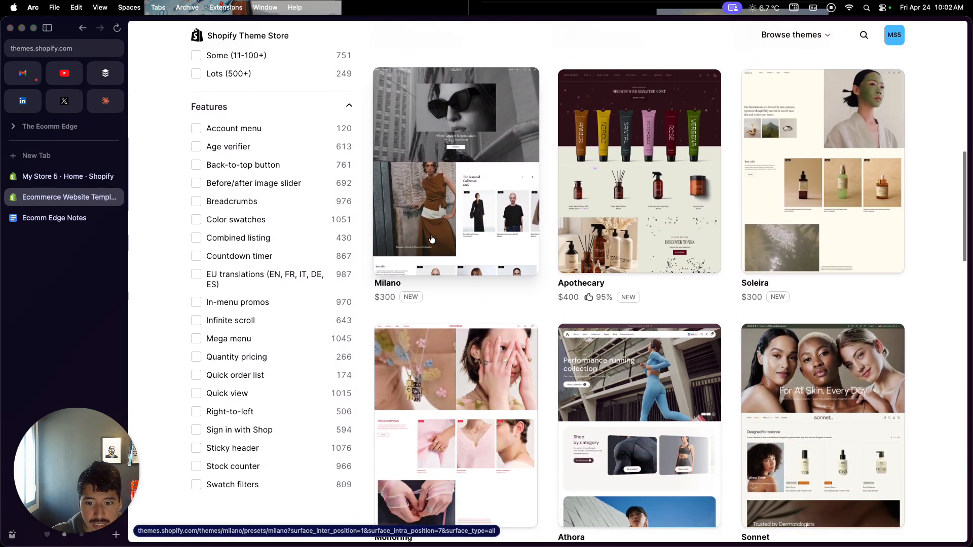
pyautogui.scroll(-4, 432, 238)
pyautogui.scroll(15, 432, 239)
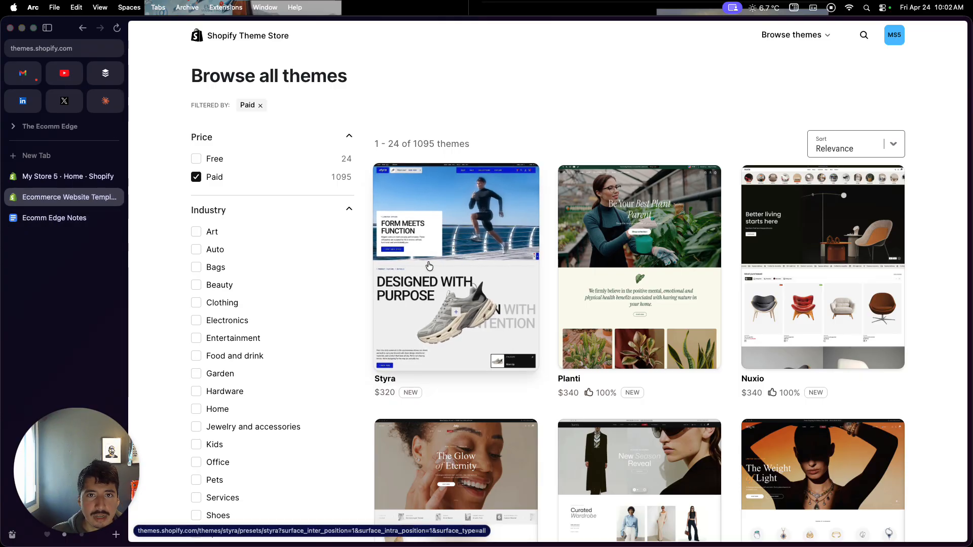
# In Ecomm Edge Notes, add the line "Shopify themes - any troubleshooting questions you can reach out to Shopify" under the store design item
pyautogui.click(76, 219)
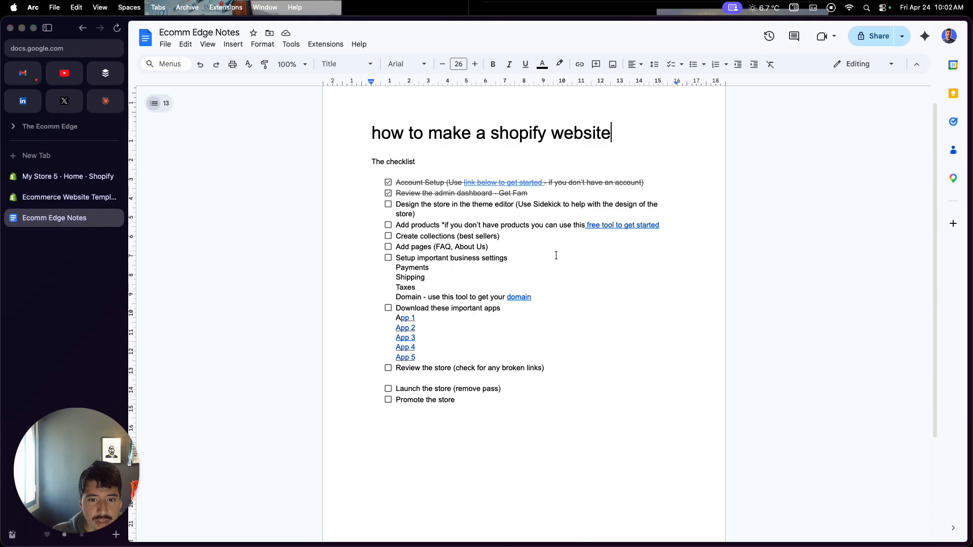
pyautogui.click(504, 212)
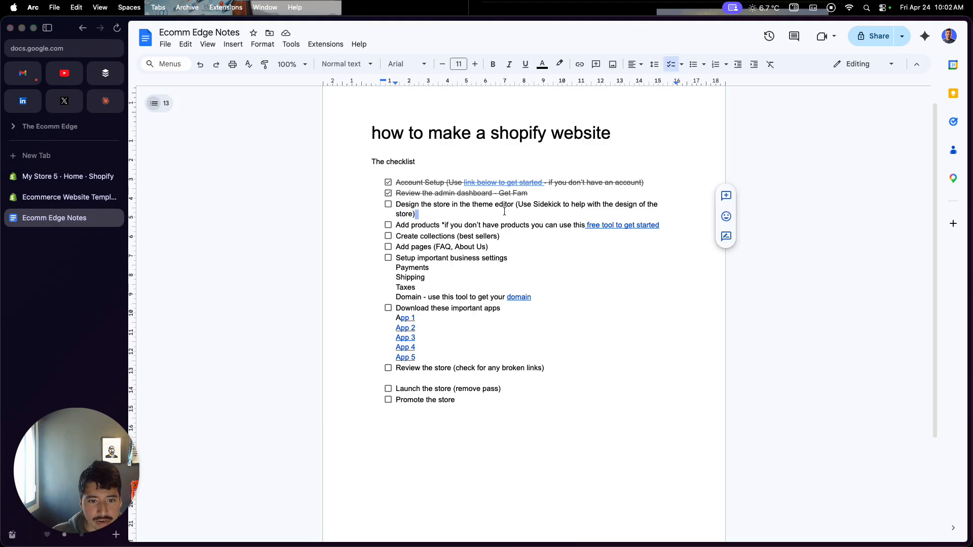
pyautogui.hotkey('shift', 'Return')
pyautogui.write('Sho')
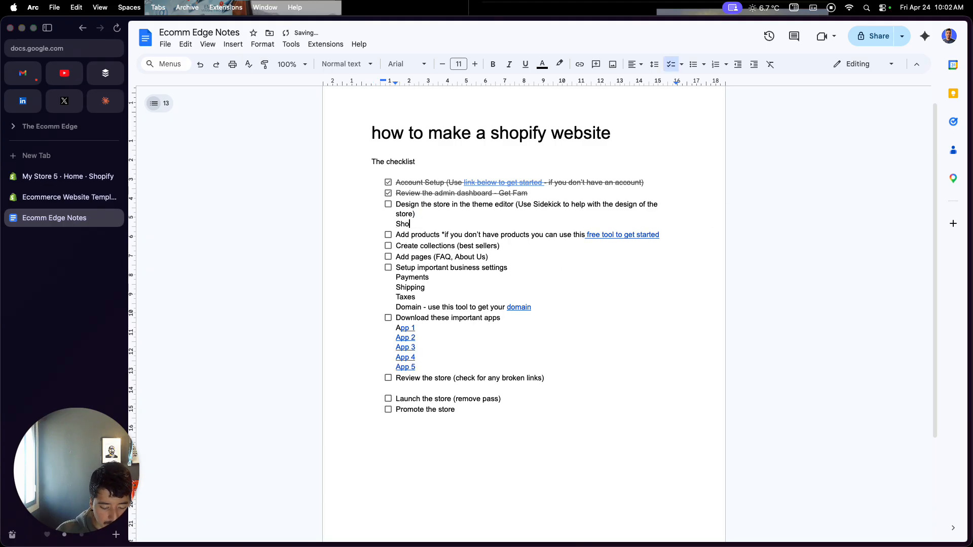
pyautogui.write('pify themes')
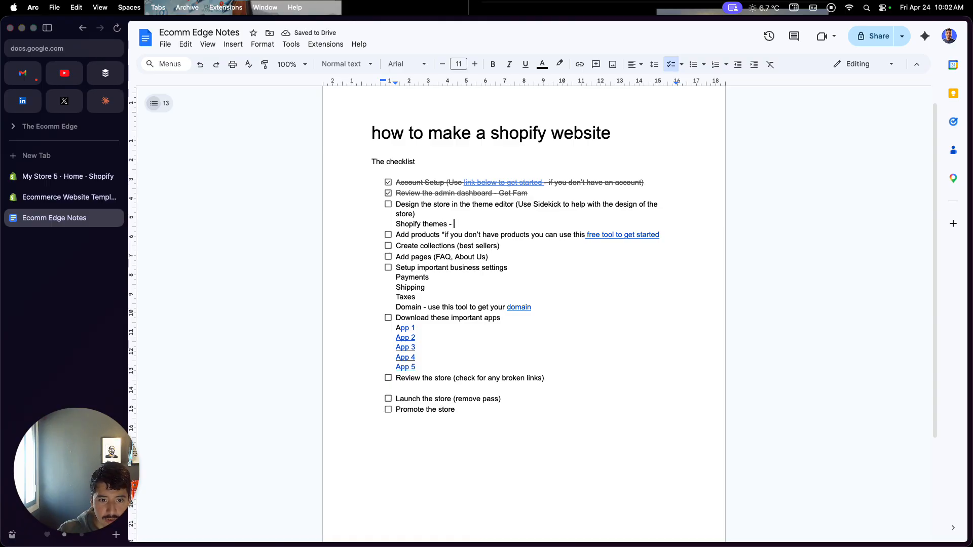
pyautogui.write(' - any troubleshooting ')
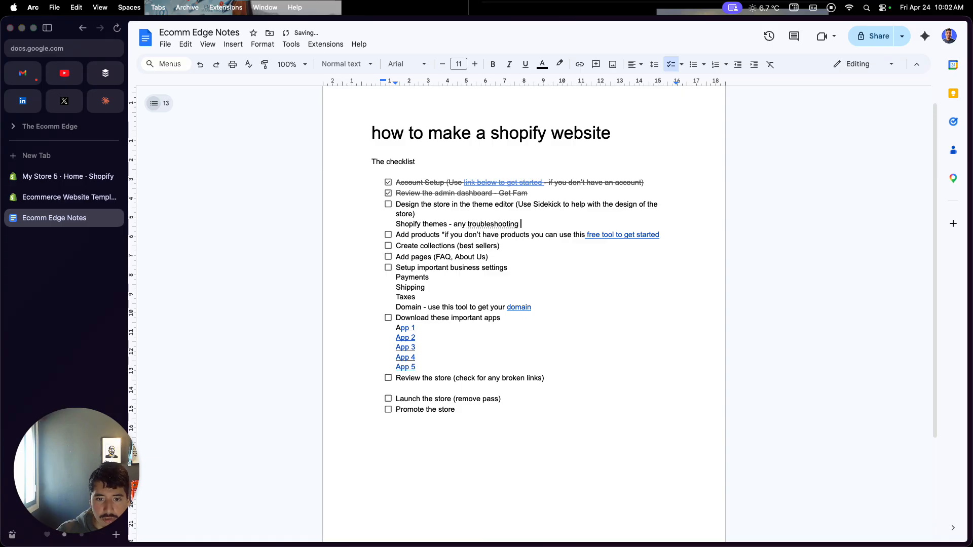
pyautogui.write('questions you can r')
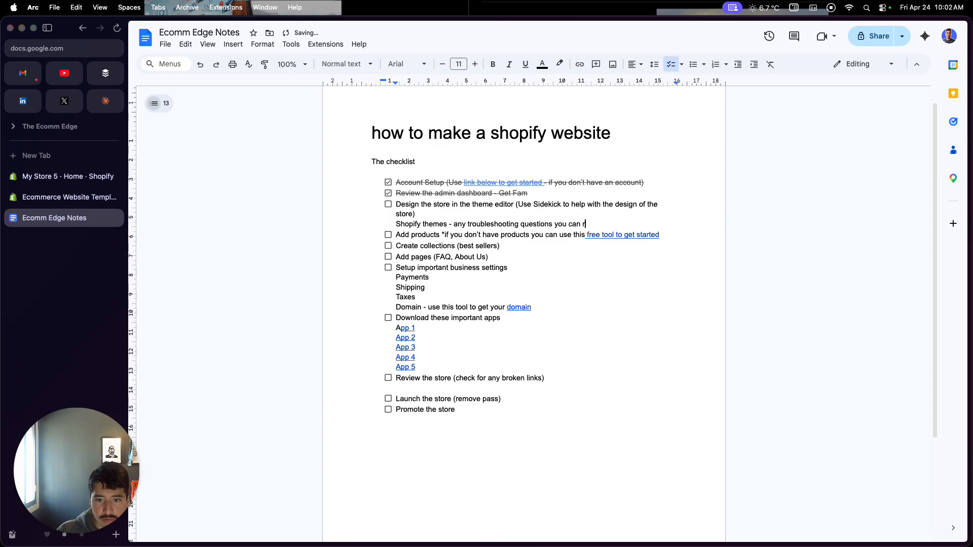
pyautogui.write('each out to Sho')
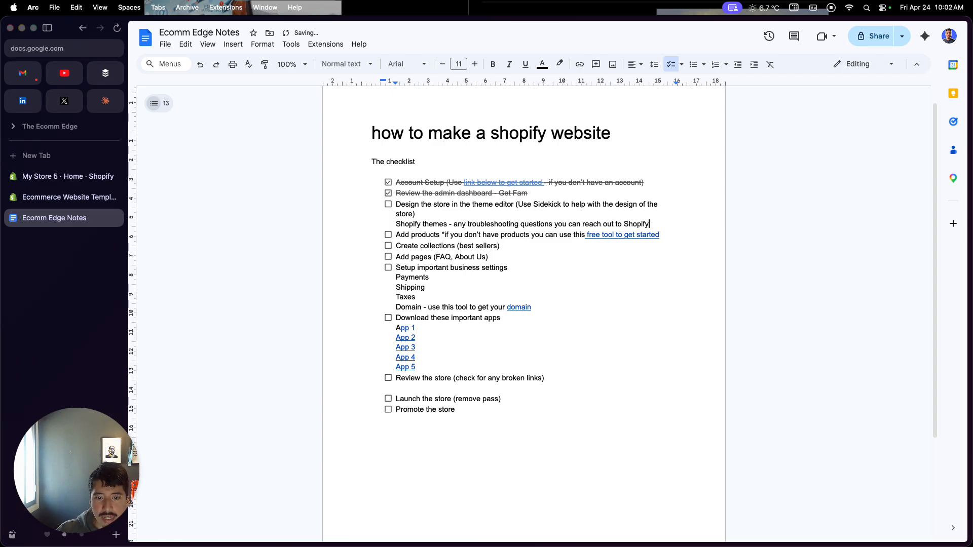
# Finish the Shopify themes line and add below it "Third party theme - any troubleshooting questions you'll have to reach out to the developer of that theme"
pyautogui.write('pify')
pyautogui.press('Return')
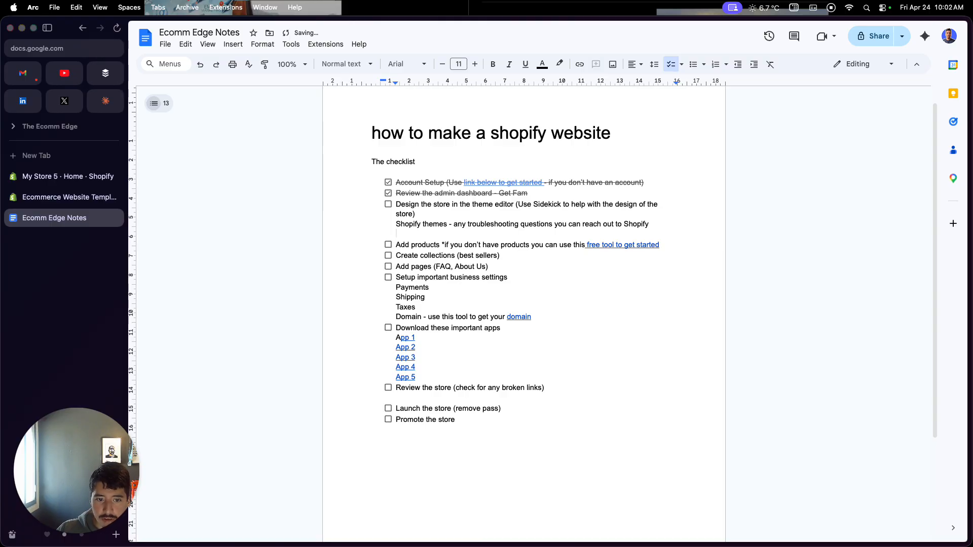
pyautogui.write('Third')
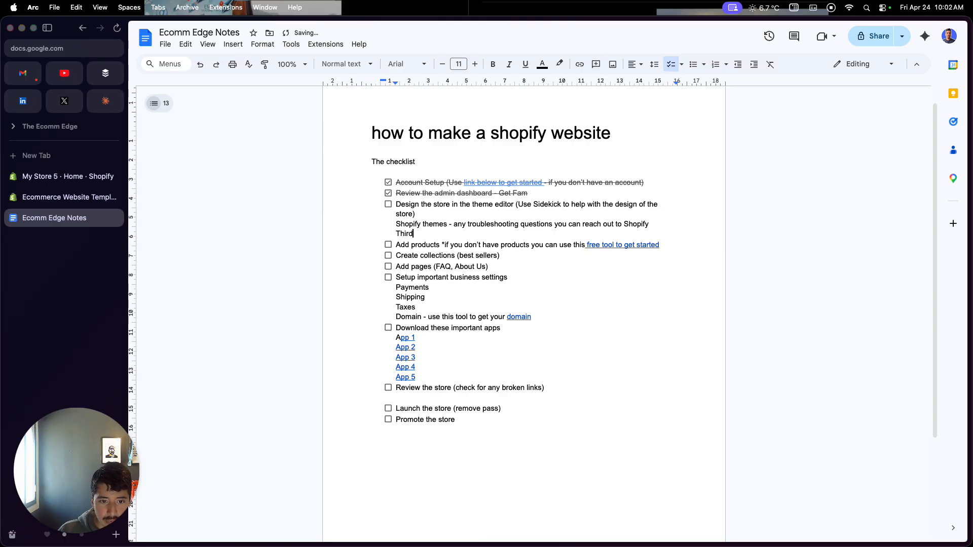
pyautogui.write(' prt')
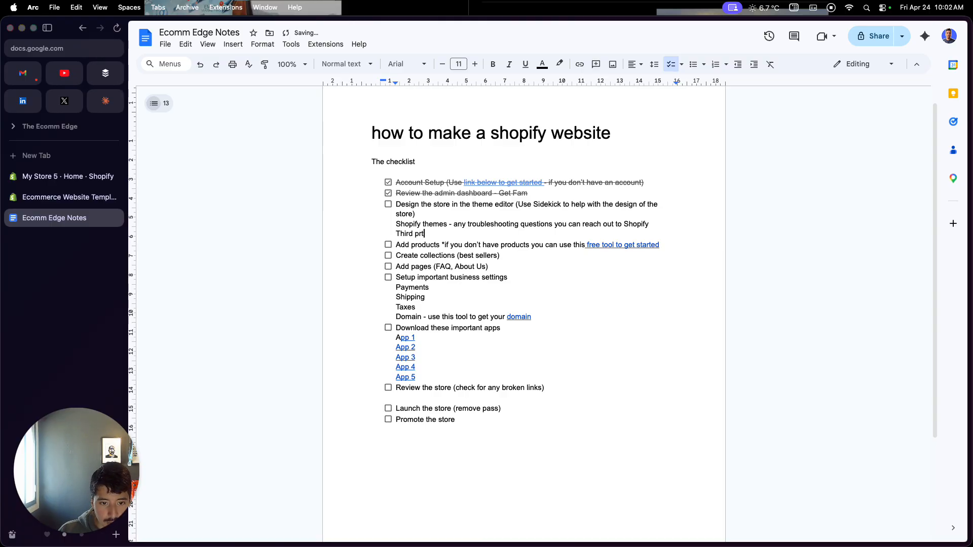
pyautogui.press('BackSpace')
pyautogui.press('BackSpace')
pyautogui.write('arty ')
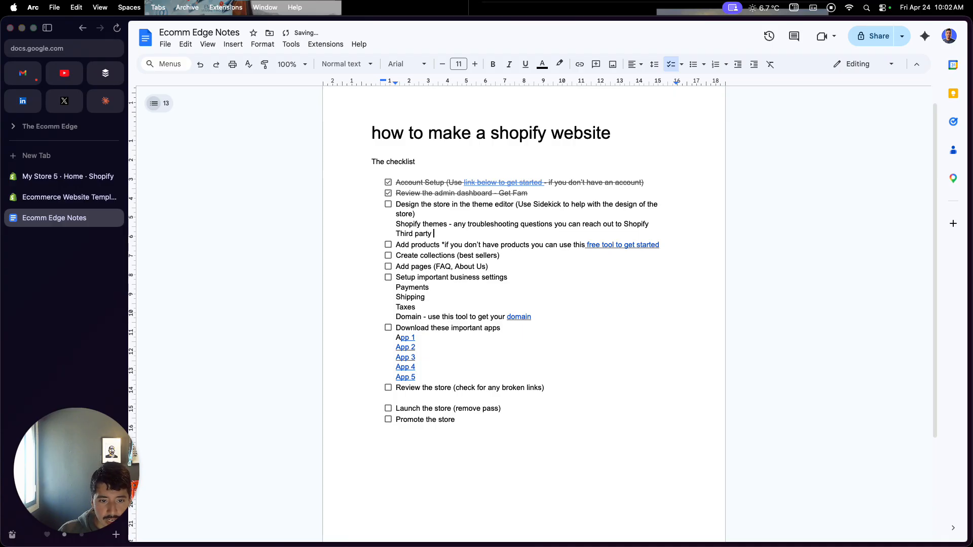
pyautogui.write('theme -')
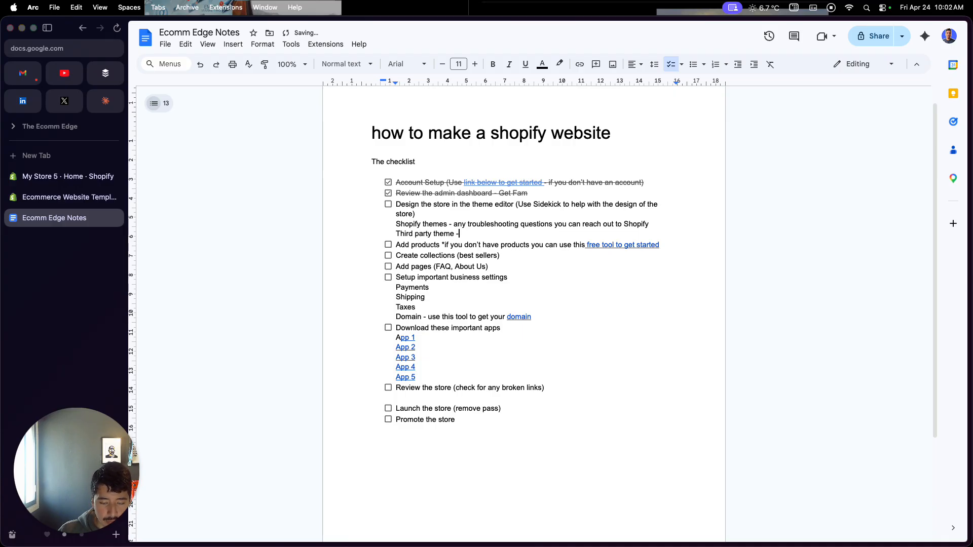
pyautogui.write(' an')
pyautogui.write('lesh')
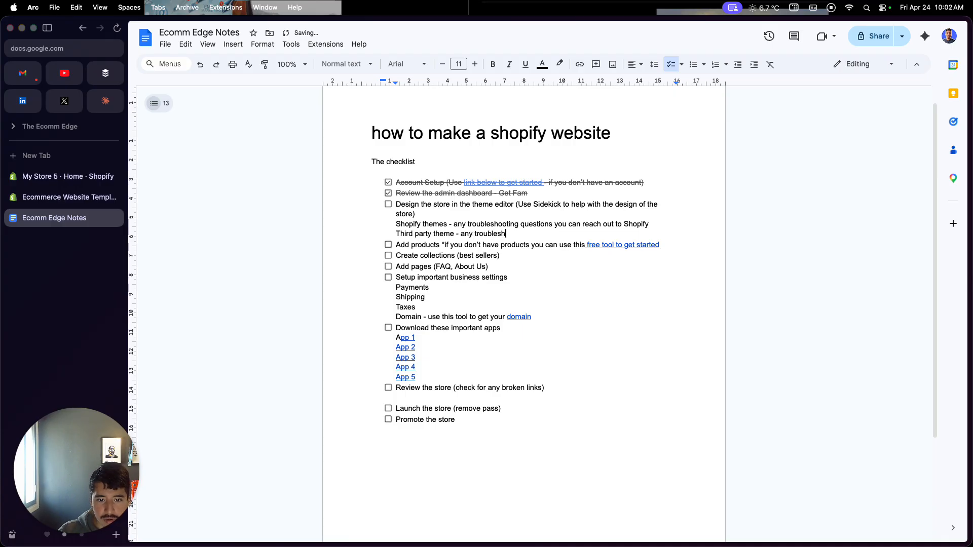
pyautogui.write('ooting question')
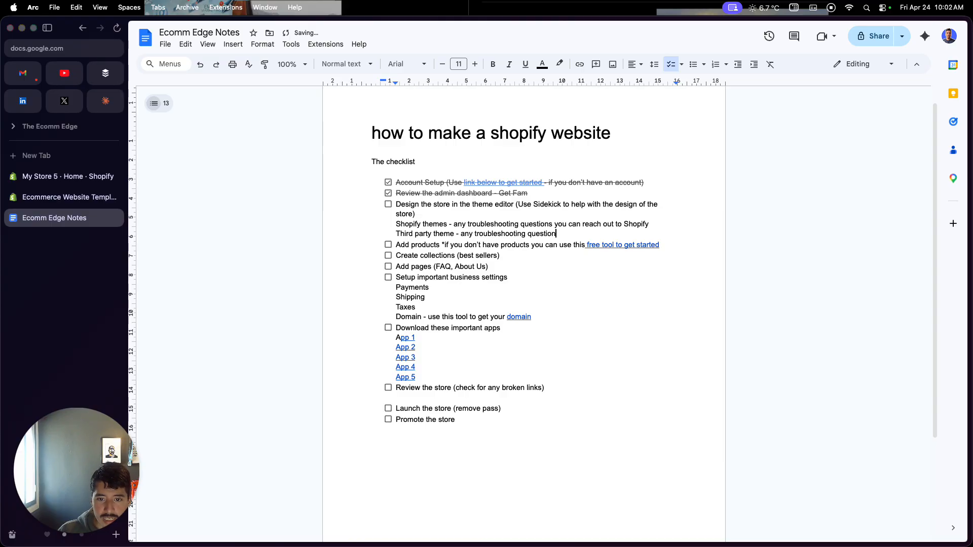
pyautogui.write("s you'll hae")
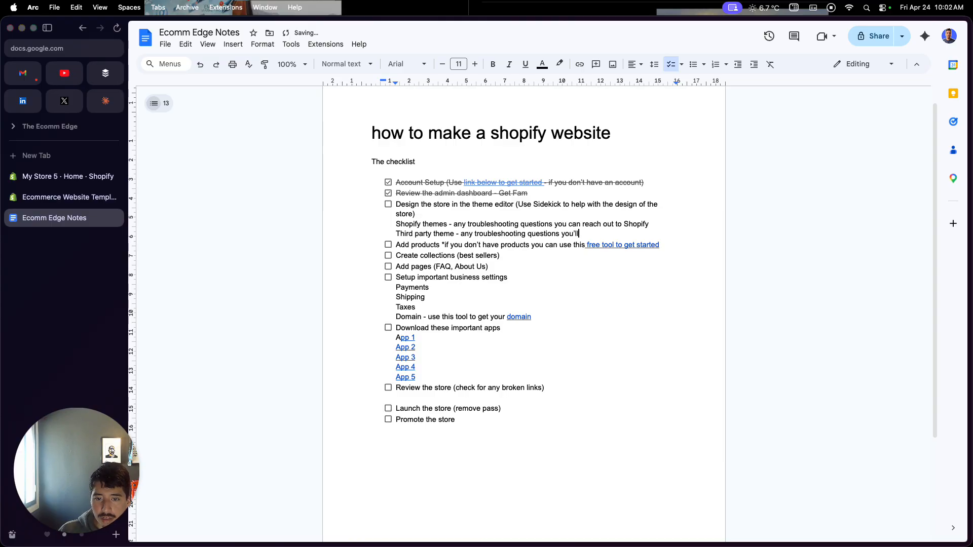
pyautogui.press('BackSpace')
pyautogui.press('BackSpace')
pyautogui.press('BackSpace')
pyautogui.press('BackSpace')
pyautogui.write('have')
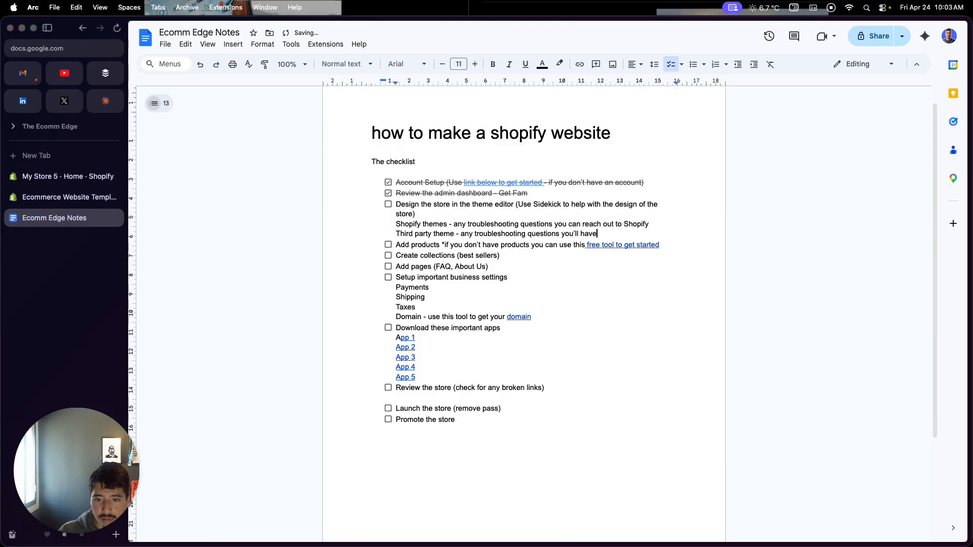
pyautogui.write(' to reach out to ')
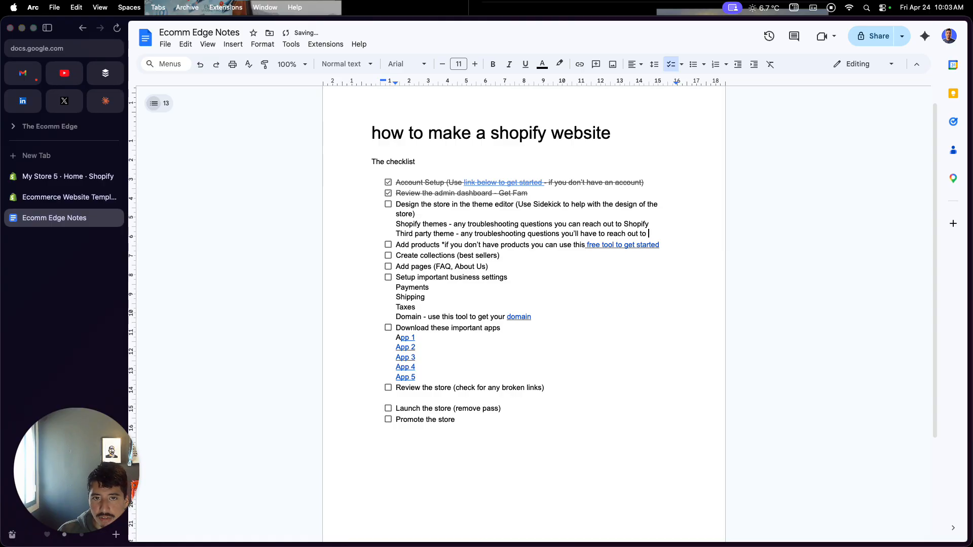
pyautogui.write('the develo')
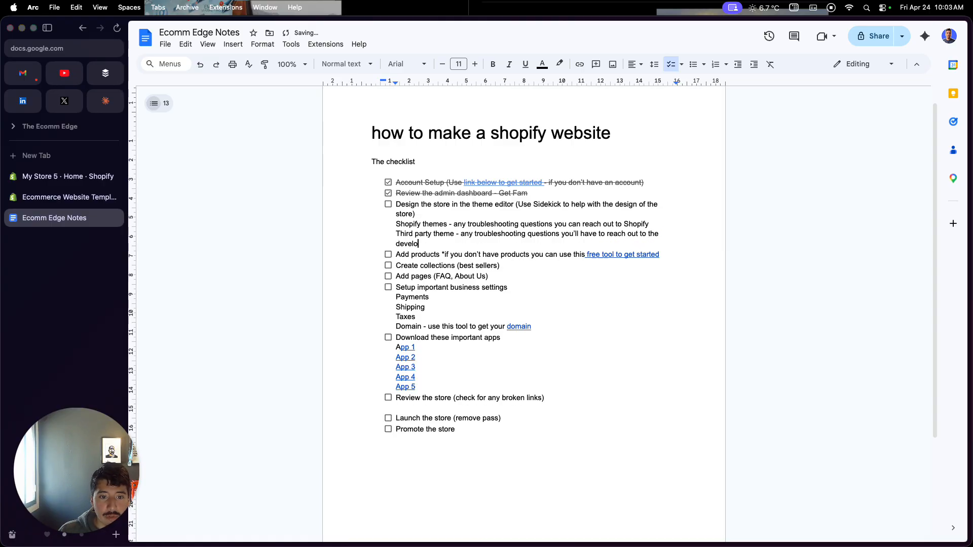
pyautogui.write('per of that the')
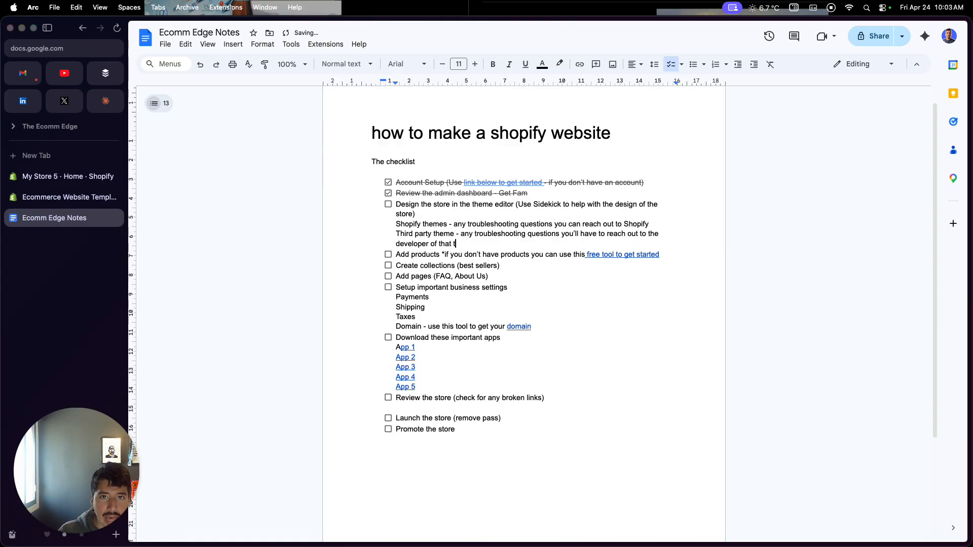
pyautogui.press('BackSpace')
pyautogui.press('BackSpace')
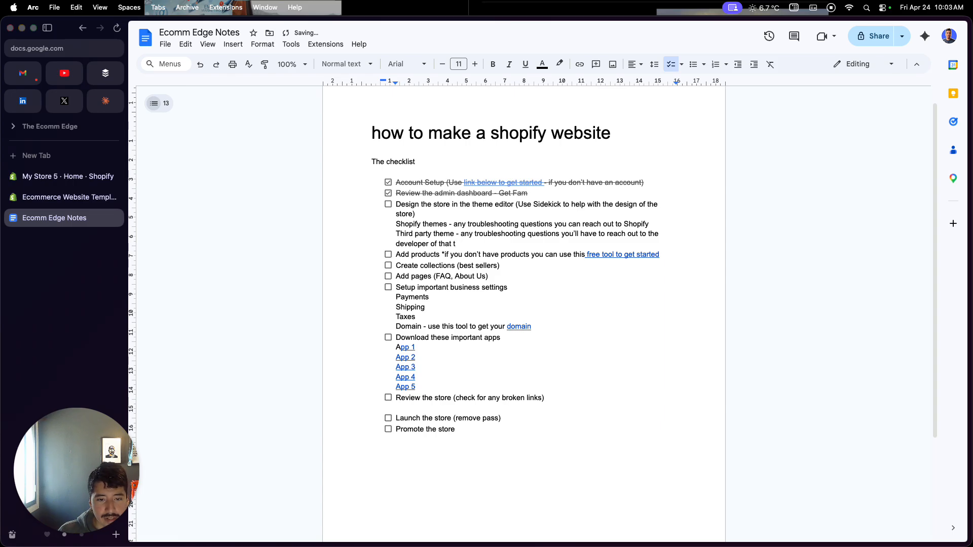
pyautogui.write('theme')
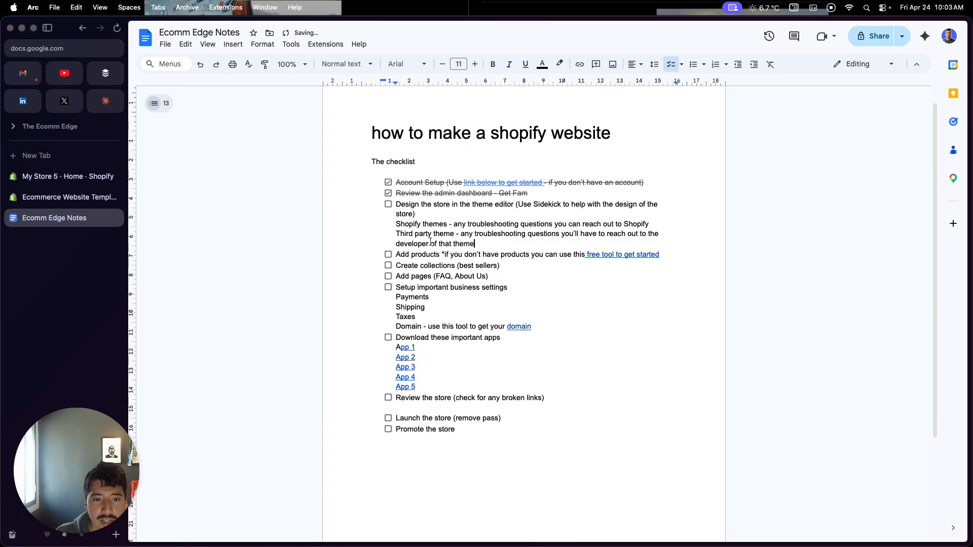
pyautogui.moveTo(396, 234); pyautogui.dragTo(475, 246)
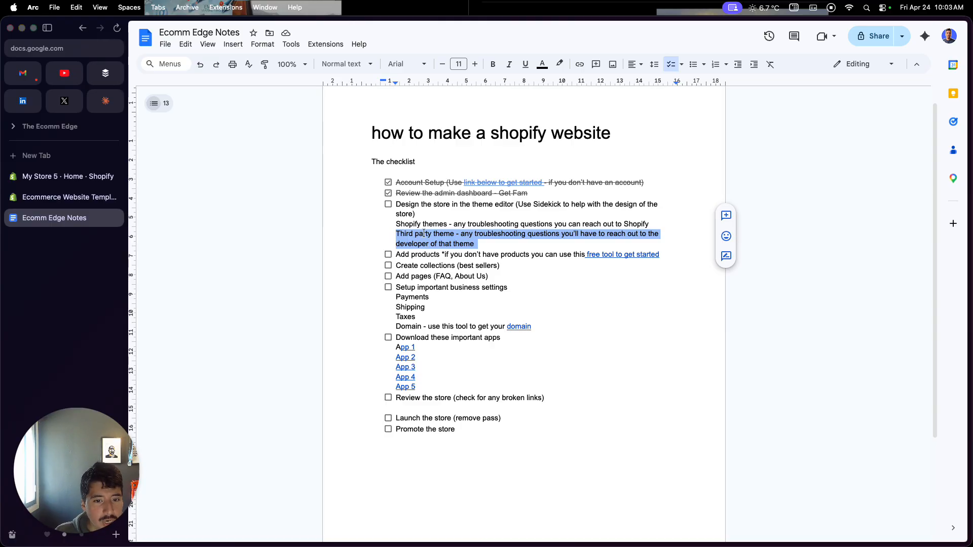
pyautogui.click(423, 234)
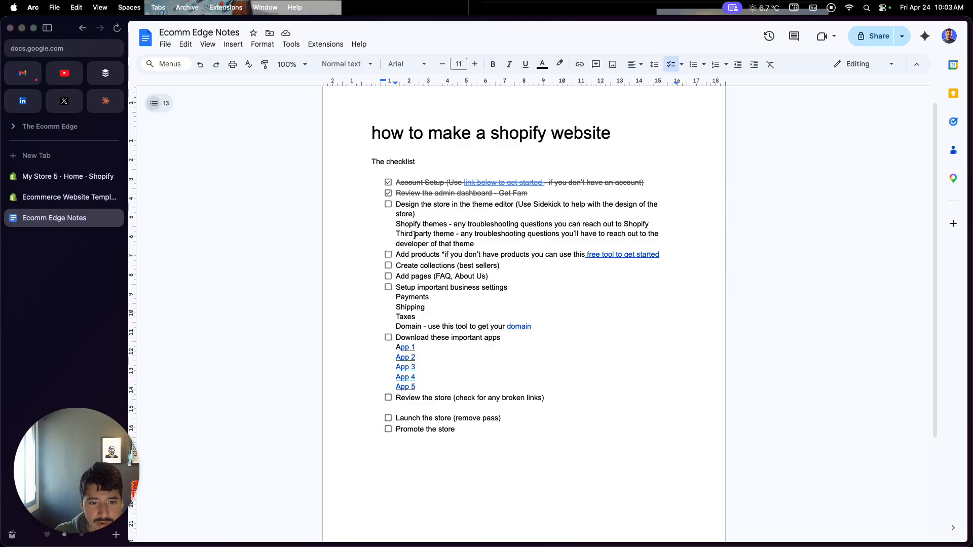
pyautogui.moveTo(395, 234); pyautogui.dragTo(473, 244)
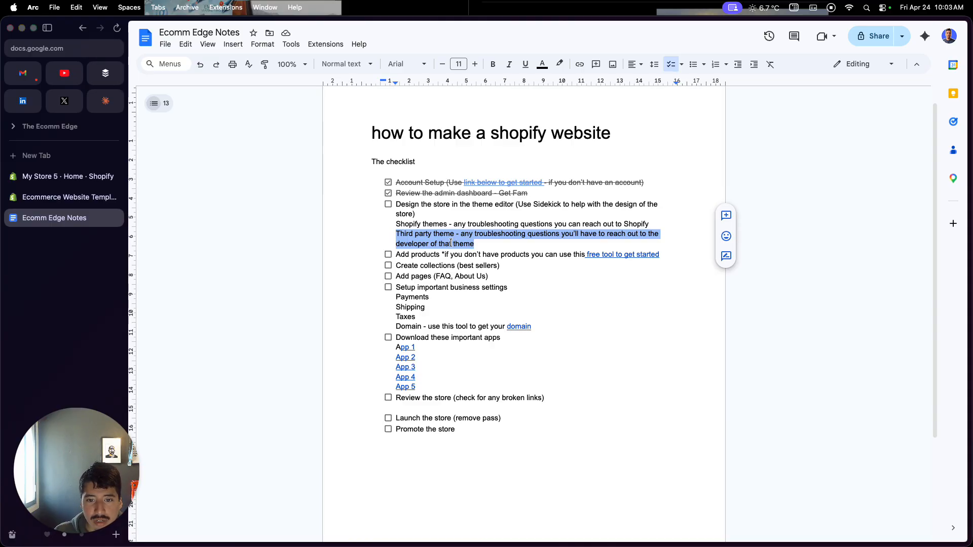
# In the Shopify admin, view the current Horizon theme in the theme editor, exit it and look over the popular free themes
pyautogui.click(58, 180)
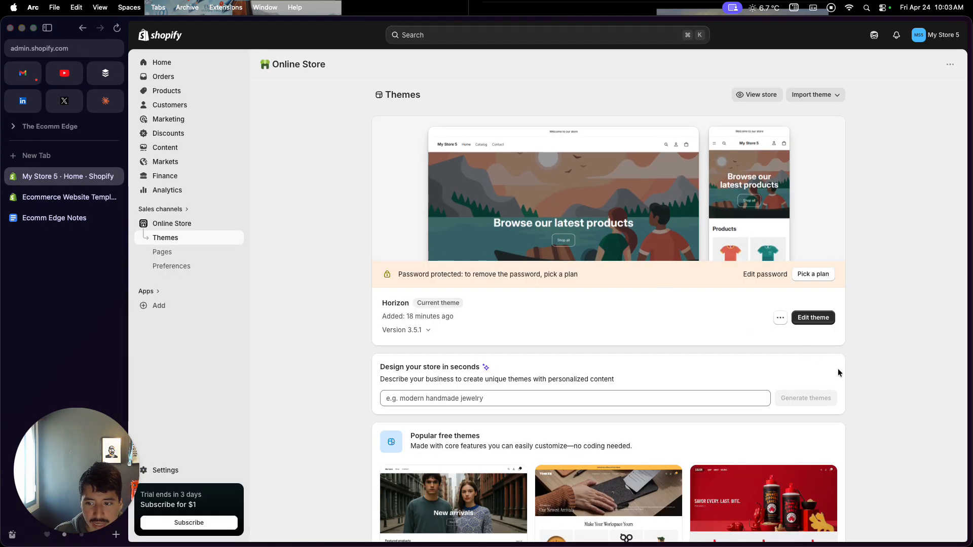
pyautogui.click(826, 322)
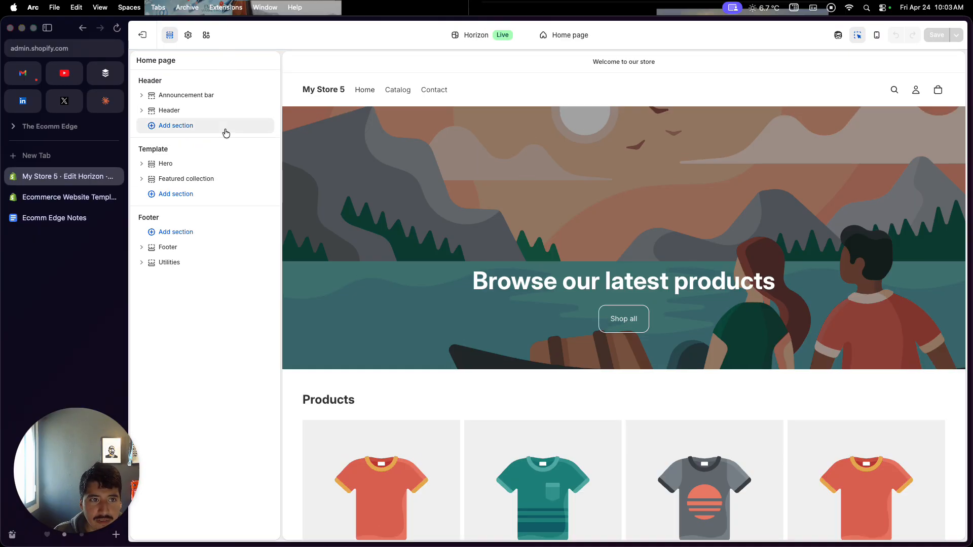
pyautogui.click(143, 34)
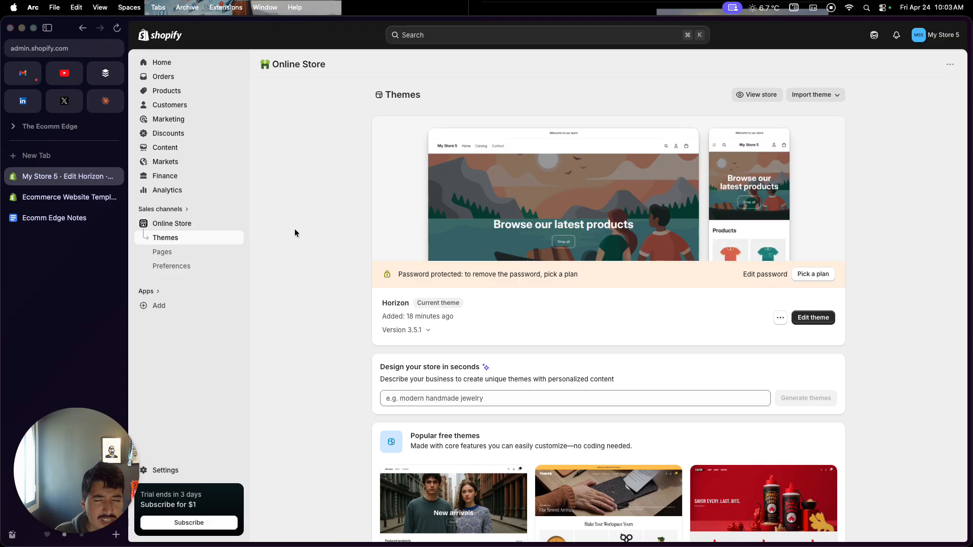
pyautogui.scroll(-5, 345, 285)
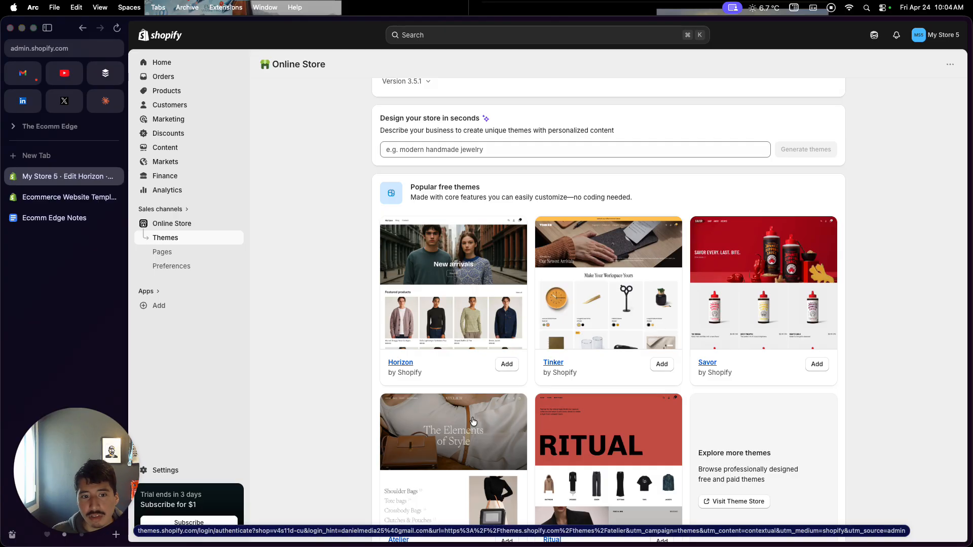
# In Ecomm Edge Notes, check off the item about designing the store in the theme editor
pyautogui.click(76, 218)
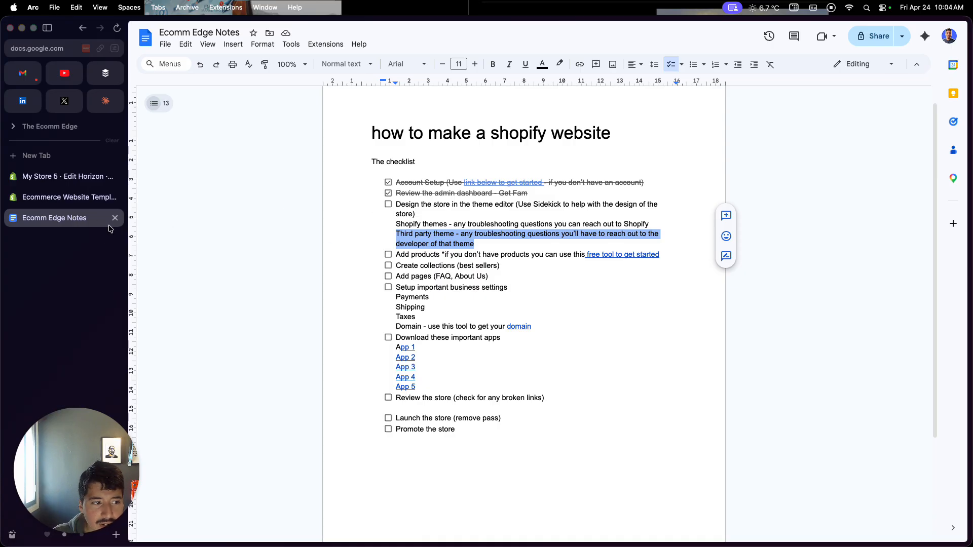
pyautogui.click(388, 204)
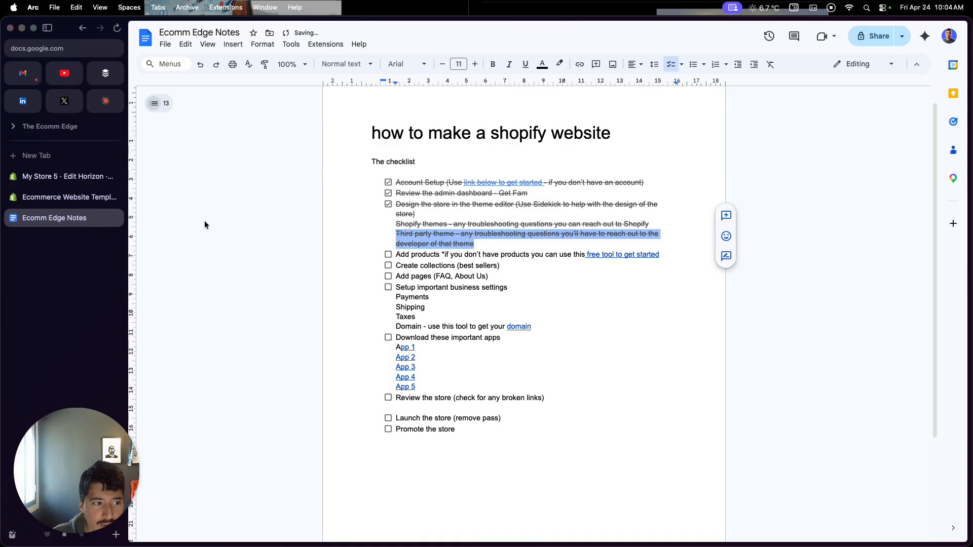
# Back in the Shopify admin, add the free Ritual theme to the store and close the Theme Store page
pyautogui.click(52, 182)
pyautogui.scroll(-2, 327, 315)
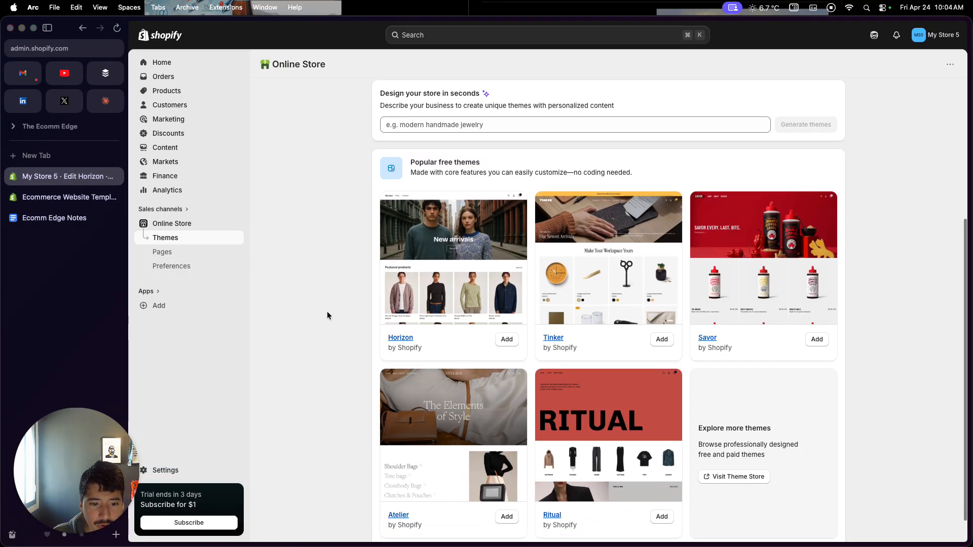
pyautogui.click(668, 484)
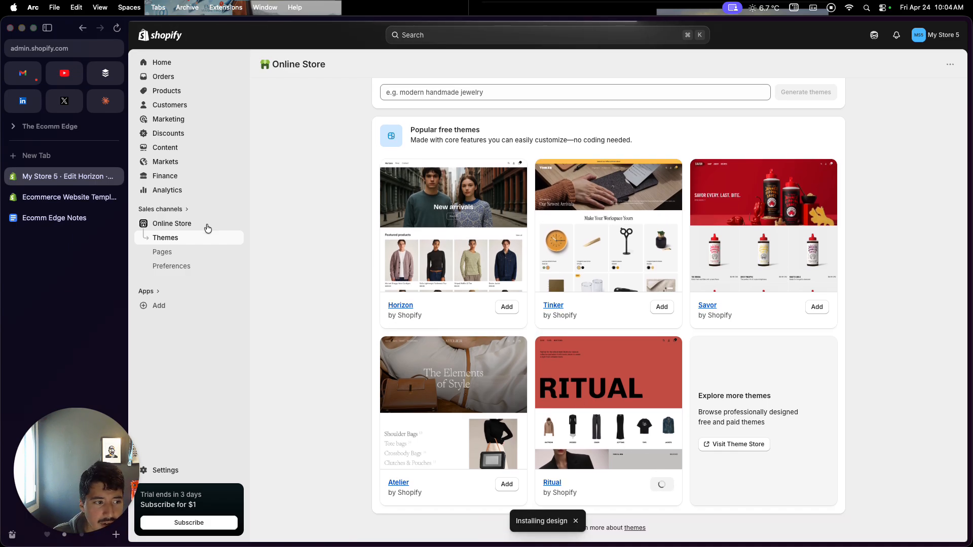
pyautogui.click(115, 197)
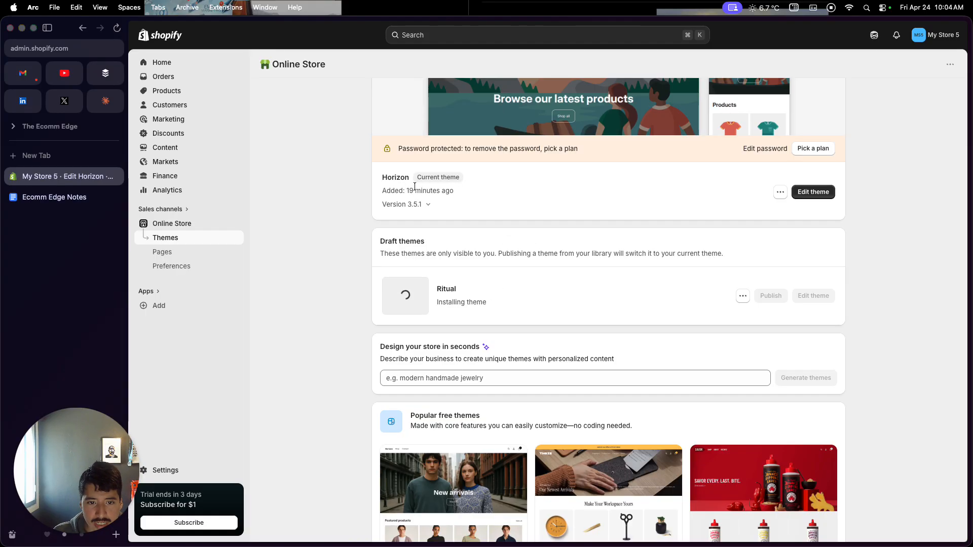
# Reload the online store's Themes page and open the draft Ritual theme in the theme editor
pyautogui.moveTo(416, 178); pyautogui.dragTo(468, 178)
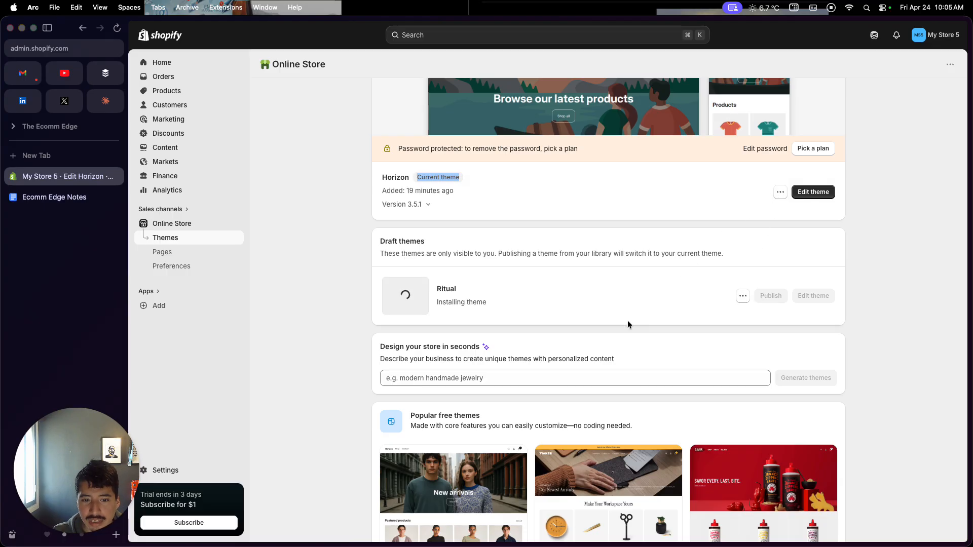
pyautogui.click(570, 297)
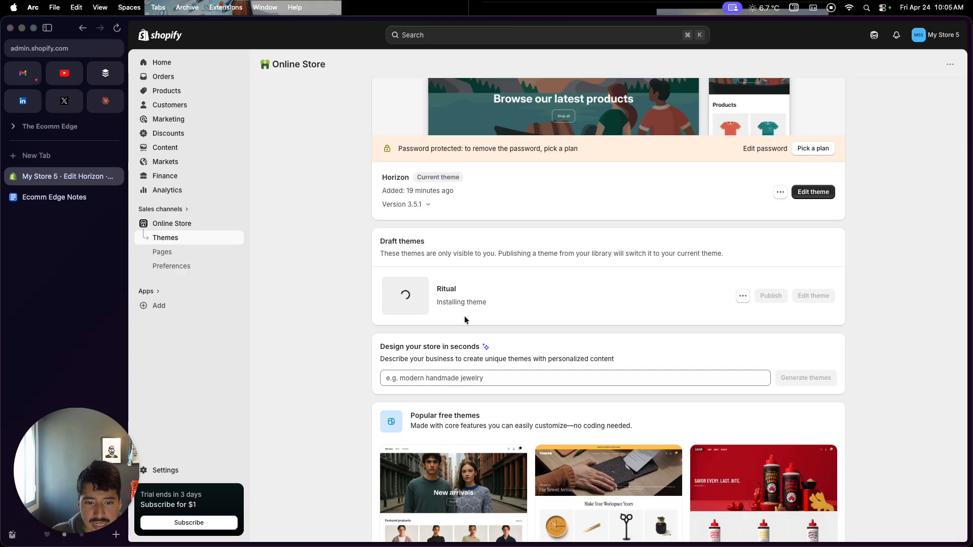
pyautogui.click(160, 62)
pyautogui.click(181, 224)
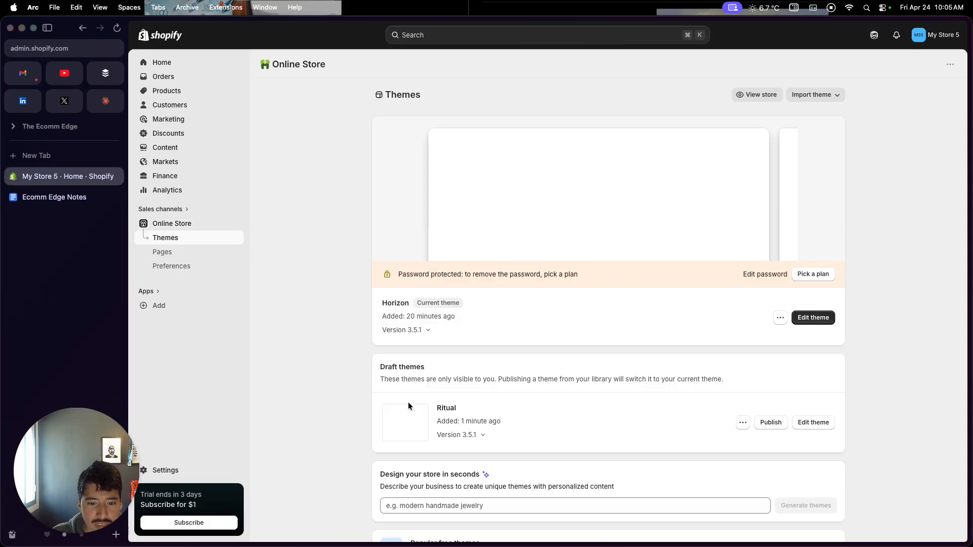
pyautogui.scroll(-3, 408, 403)
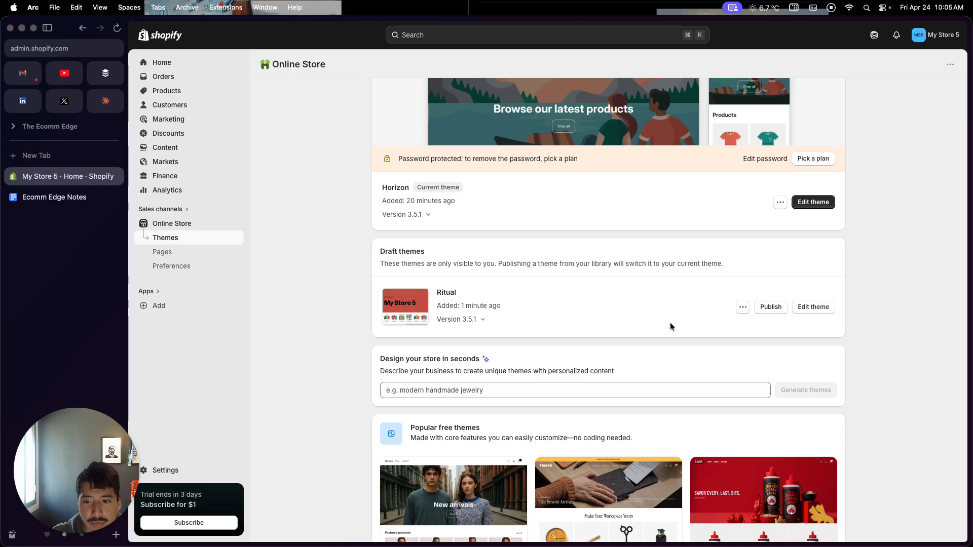
pyautogui.click(813, 307)
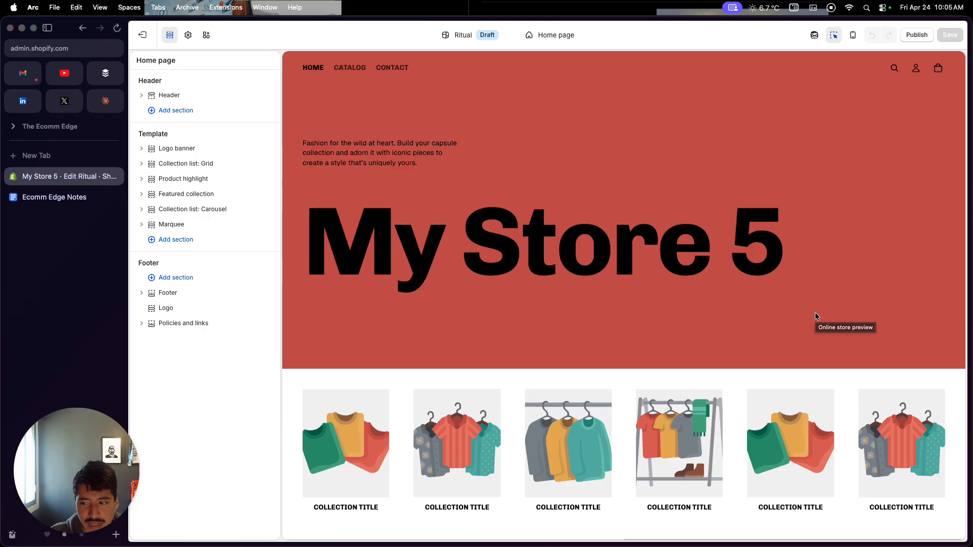
pyautogui.scroll(-1, 672, 329)
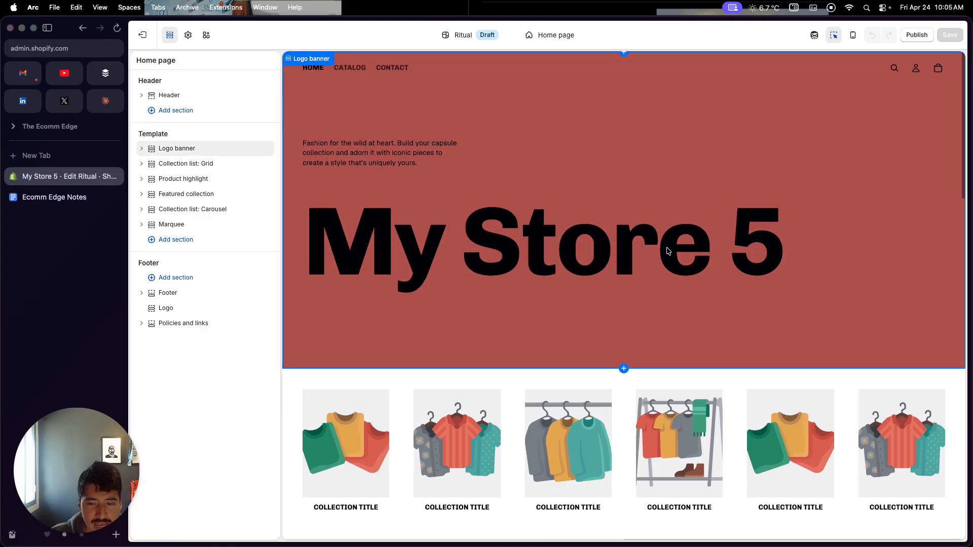
# Set the home page Logo banner's color scheme to Scheme 4 and look over the result in the preview
pyautogui.click(675, 184)
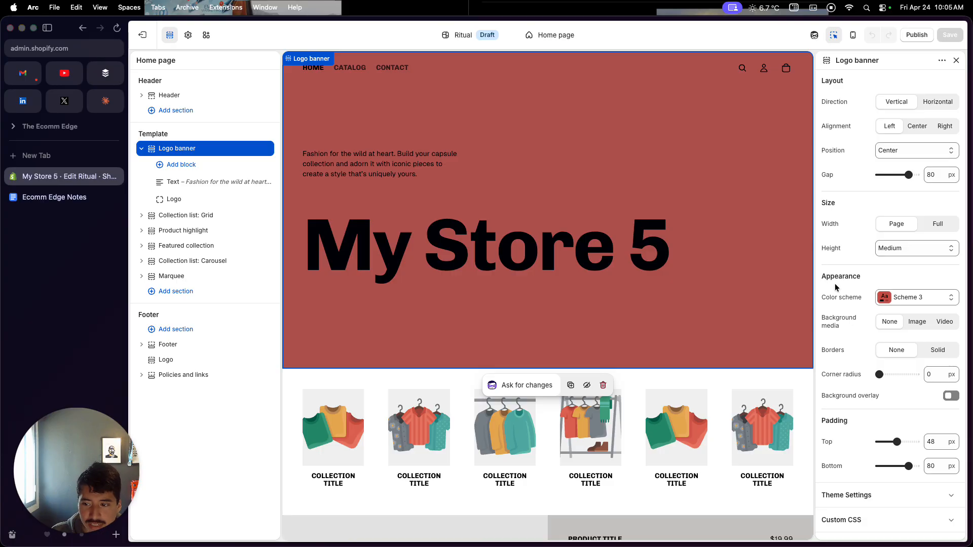
pyautogui.click(892, 298)
pyautogui.click(878, 403)
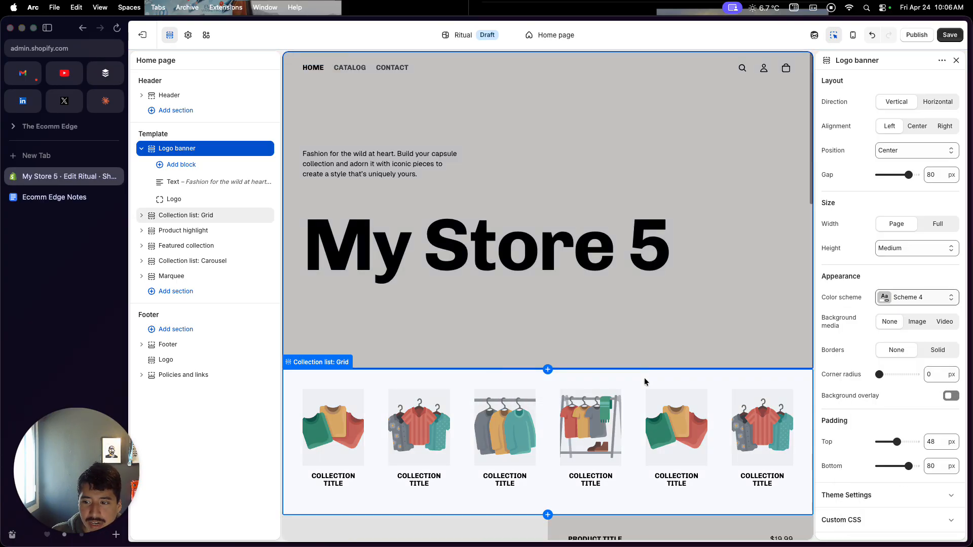
pyautogui.scroll(-1, 859, 357)
pyautogui.scroll(1, 860, 357)
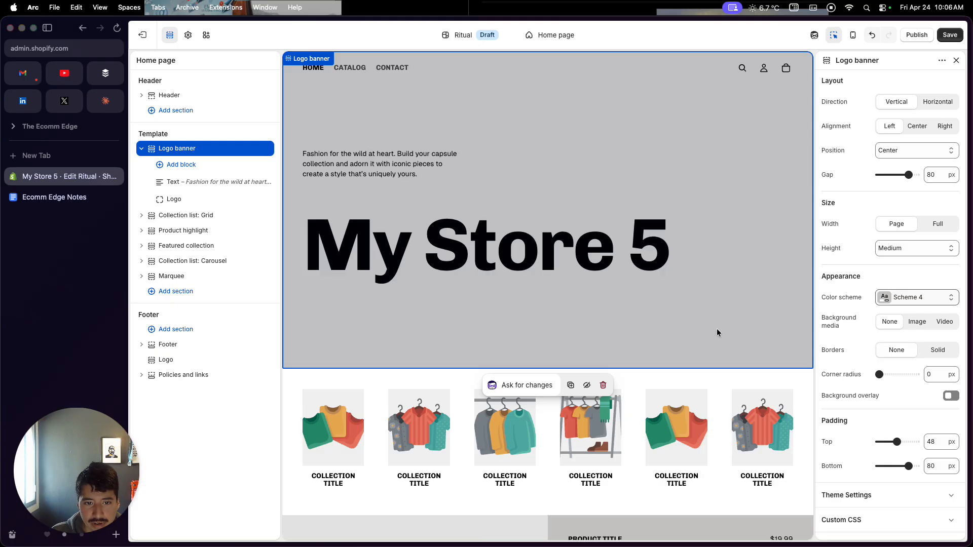
# Select the Logo block in the home page banner and review its font options
pyautogui.doubleClick(515, 237)
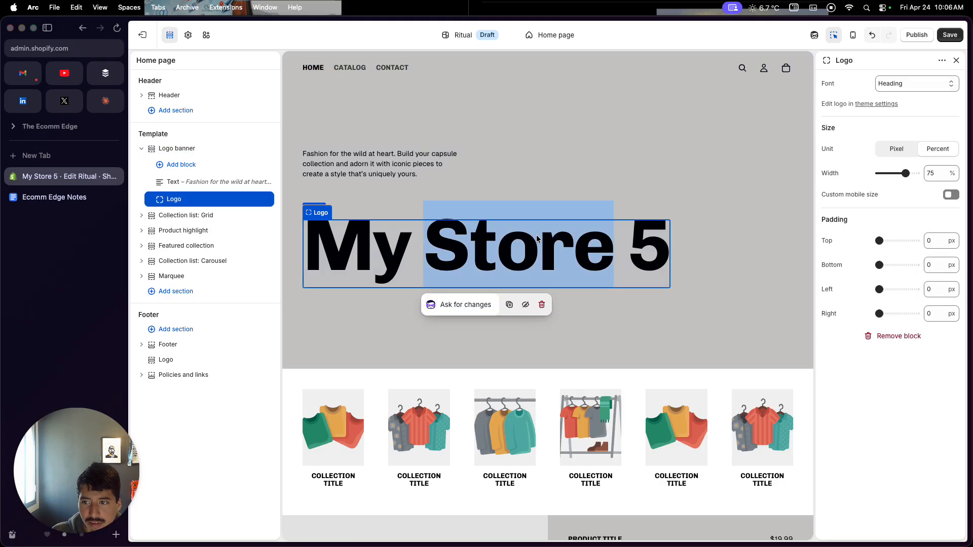
pyautogui.click(885, 83)
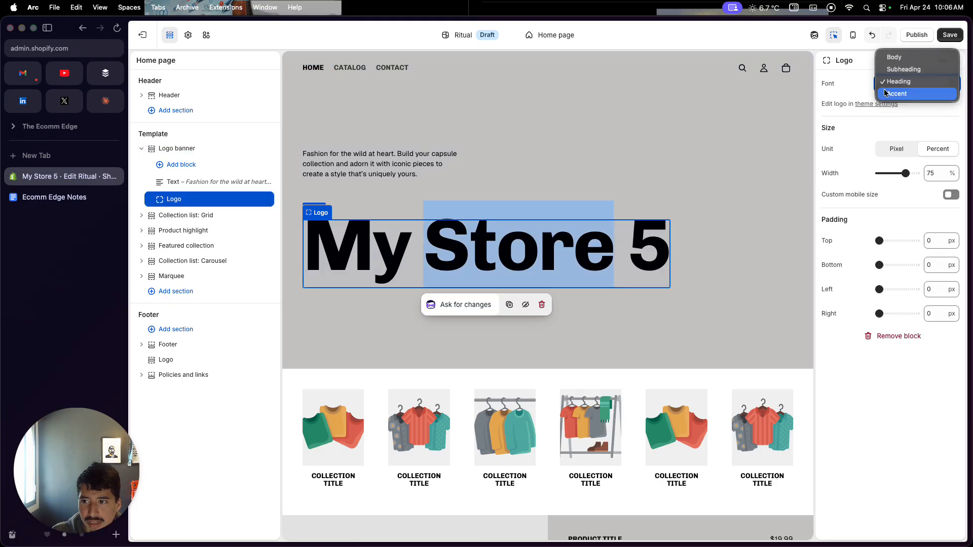
pyautogui.click(854, 90)
pyautogui.tripleClick(588, 248)
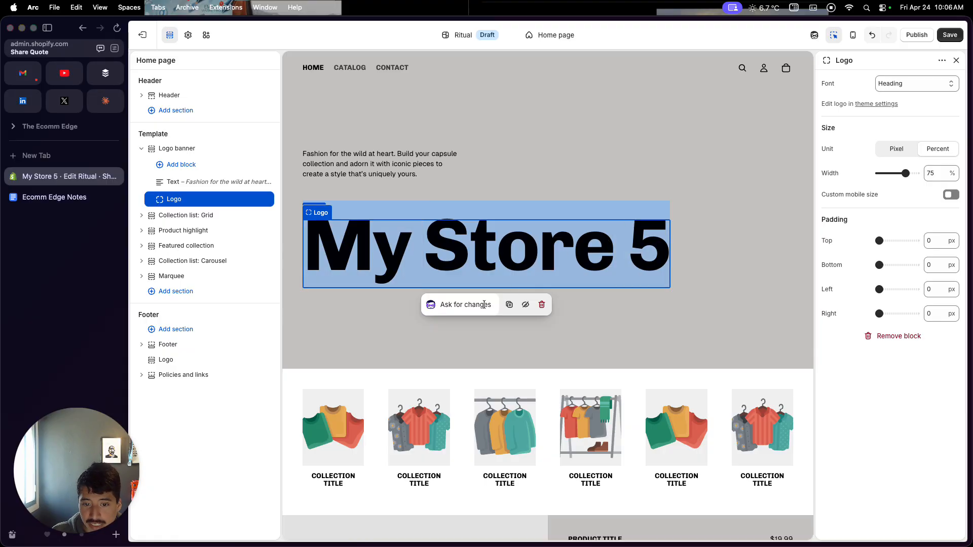
# Browse the sections that can be placed below the Logo banner and add a Divider there
pyautogui.scroll(-4, 618, 306)
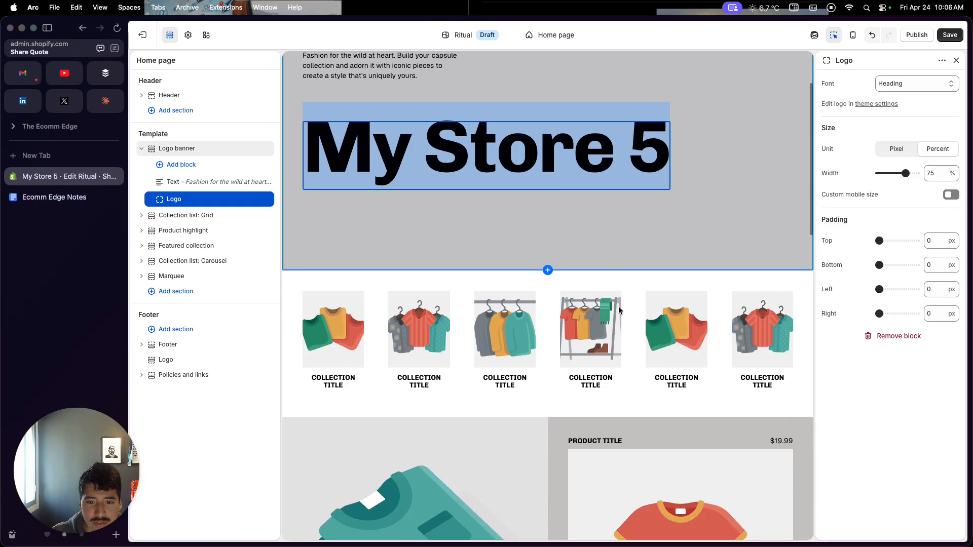
pyautogui.click(552, 271)
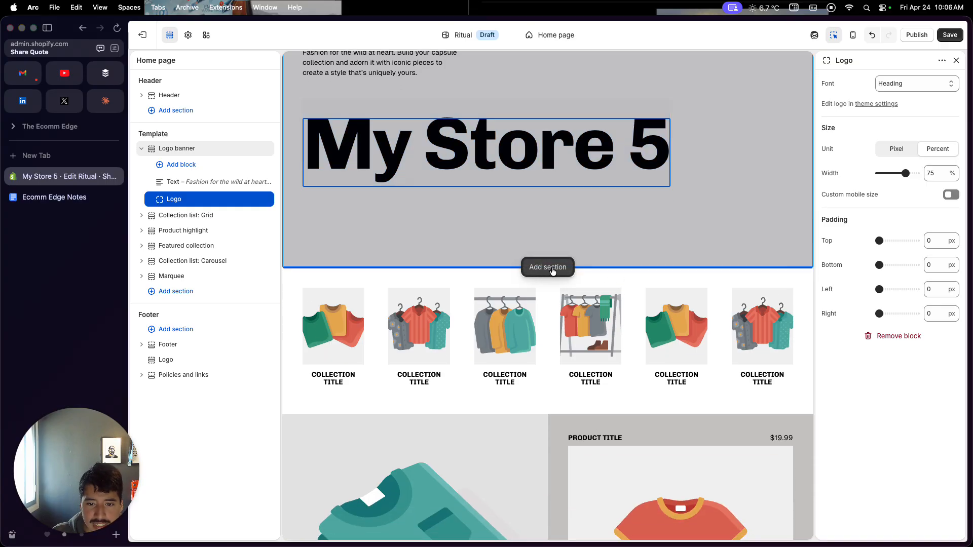
pyautogui.scroll(-1, 430, 432)
pyautogui.scroll(-4, 430, 432)
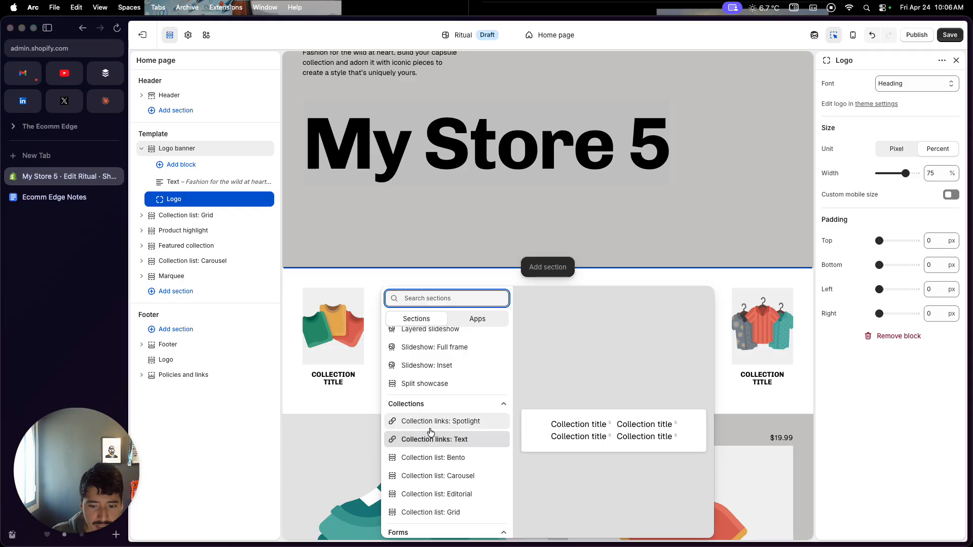
pyautogui.scroll(5, 430, 436)
pyautogui.scroll(-10, 430, 428)
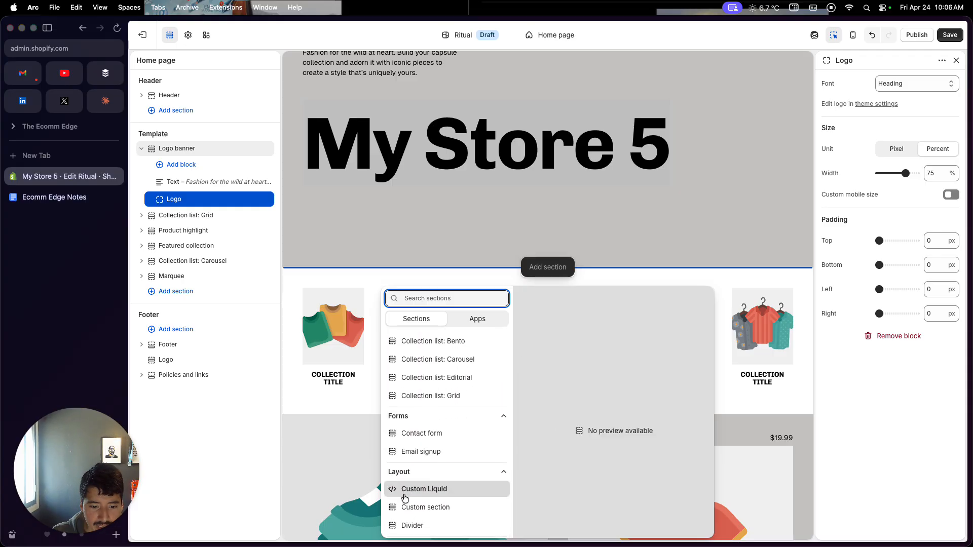
pyautogui.scroll(10, 401, 471)
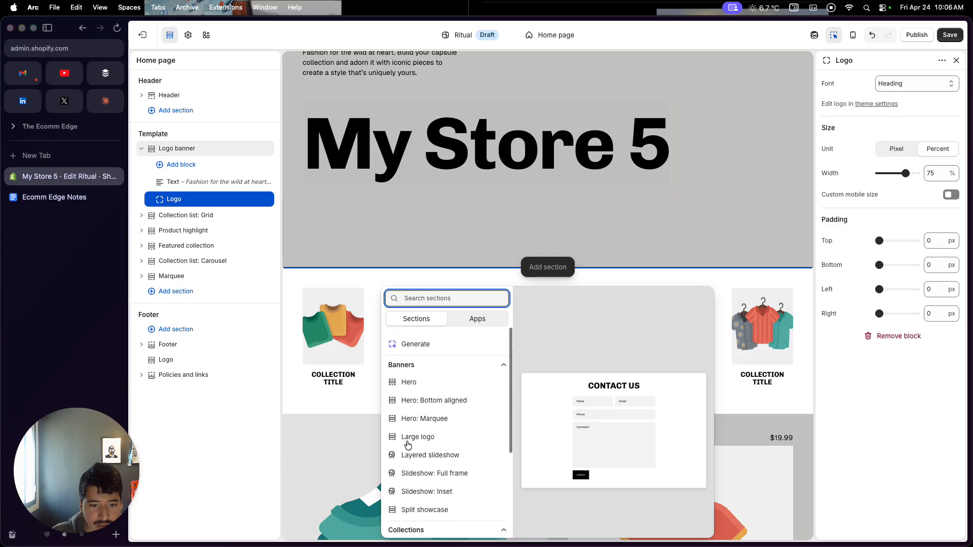
pyautogui.scroll(-3, 418, 448)
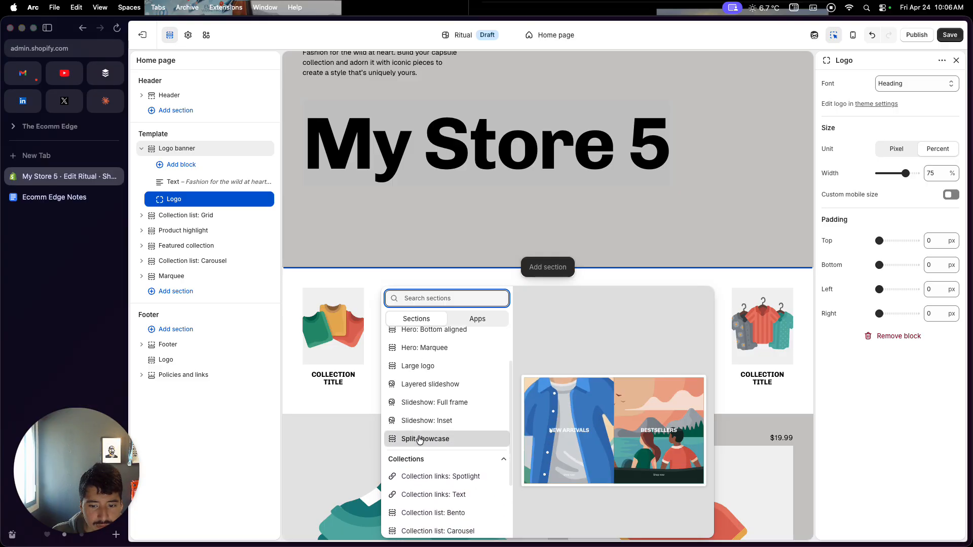
pyautogui.scroll(-2, 419, 443)
pyautogui.scroll(-6, 418, 461)
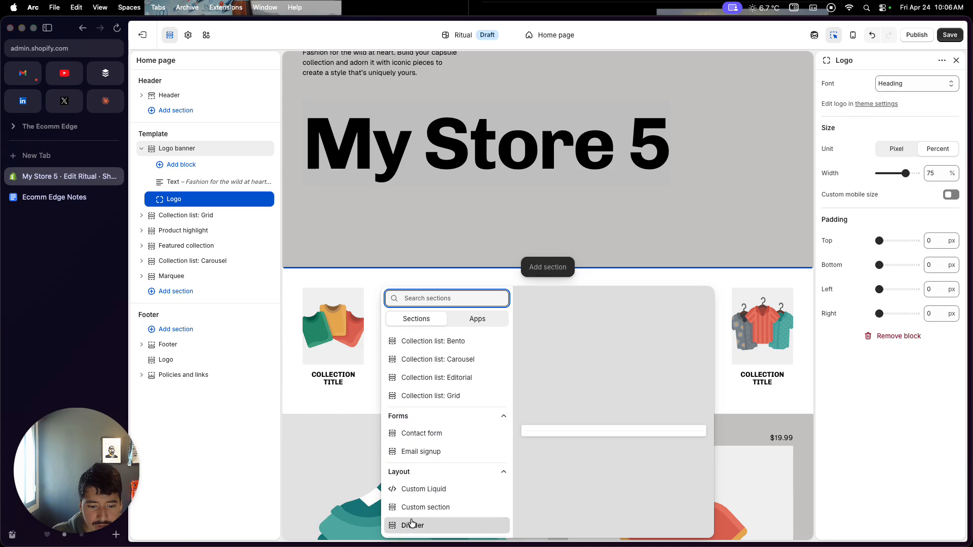
pyautogui.press('Escape')
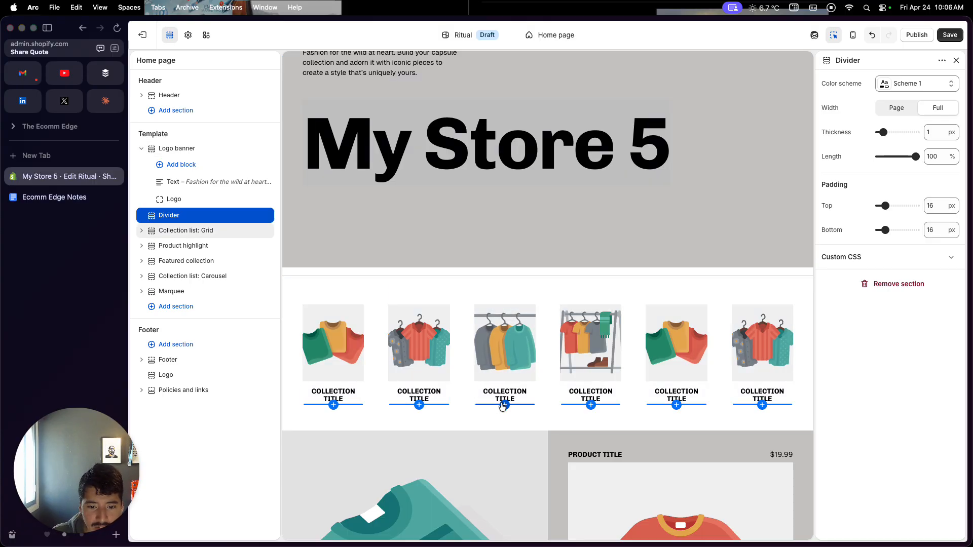
# Ask Sidekick about the Logo block, "can you change the number from 5 to 4", and close the chat
pyautogui.scroll(2, 499, 234)
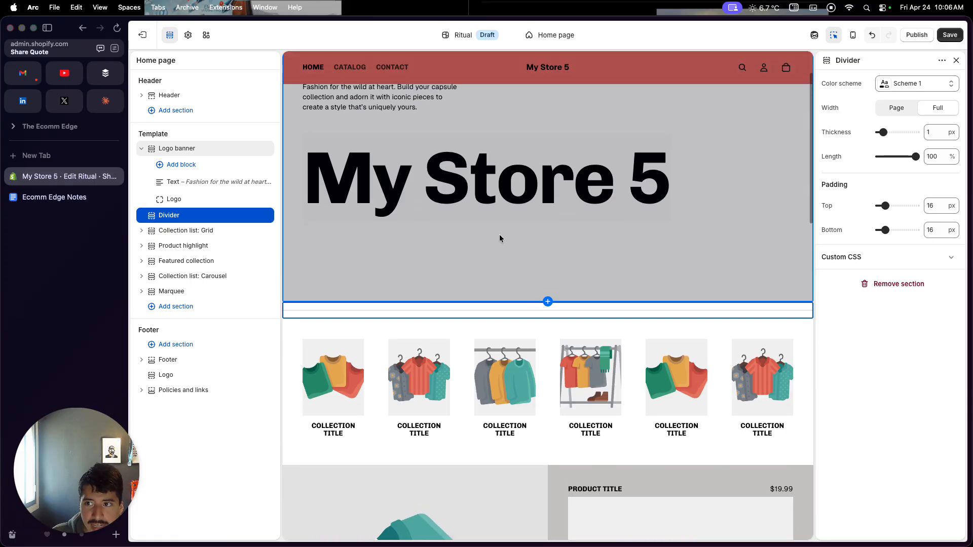
pyautogui.scroll(1, 500, 238)
pyautogui.click(520, 195)
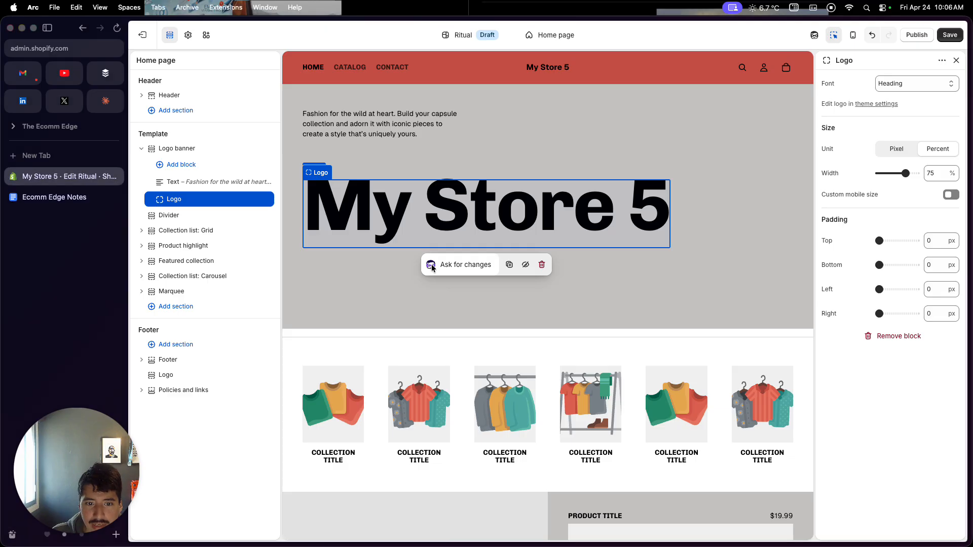
pyautogui.click(456, 265)
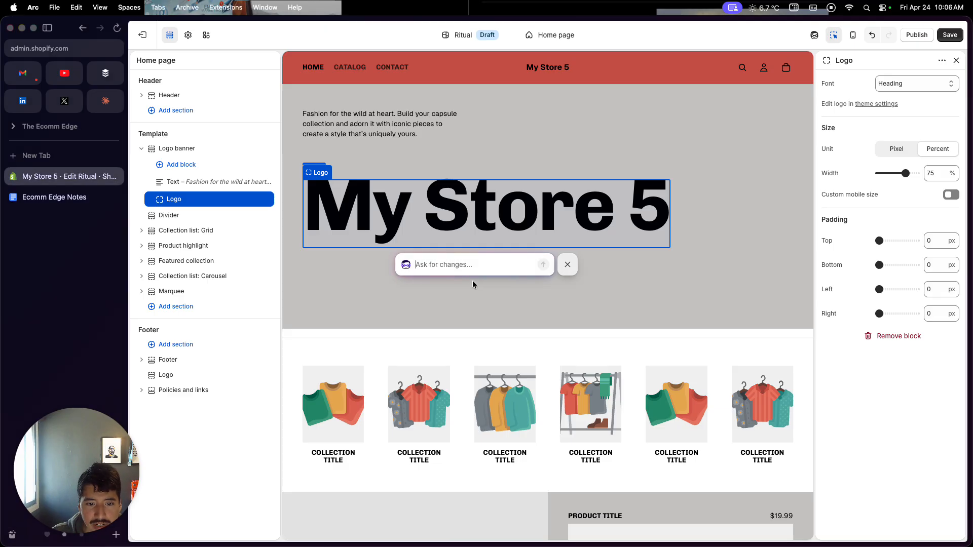
pyautogui.write('can you change the number')
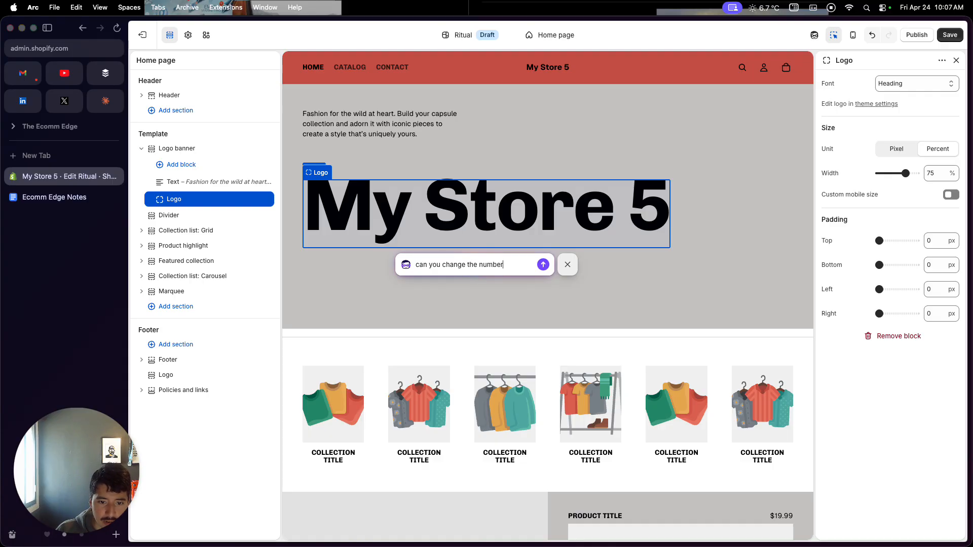
pyautogui.press('BackSpace')
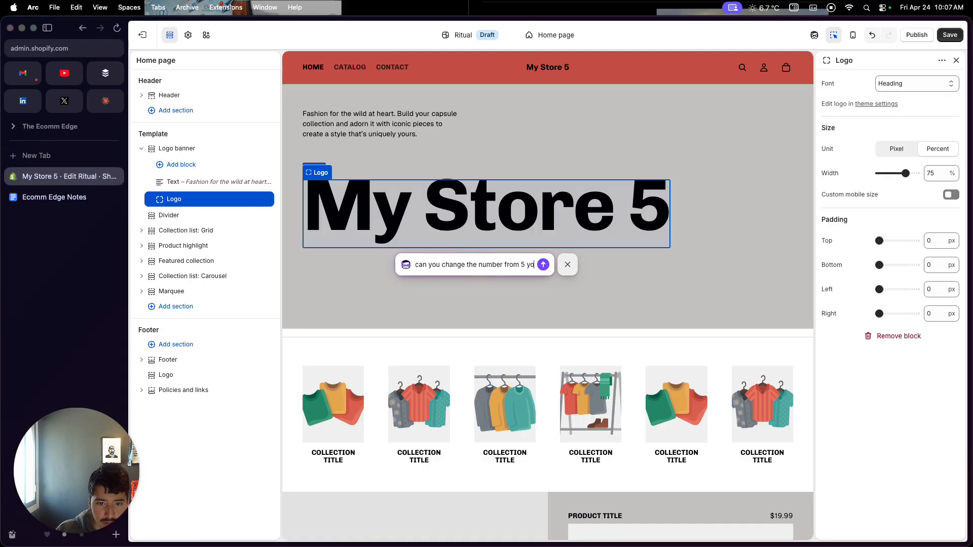
pyautogui.write('to 4')
pyautogui.click(543, 264)
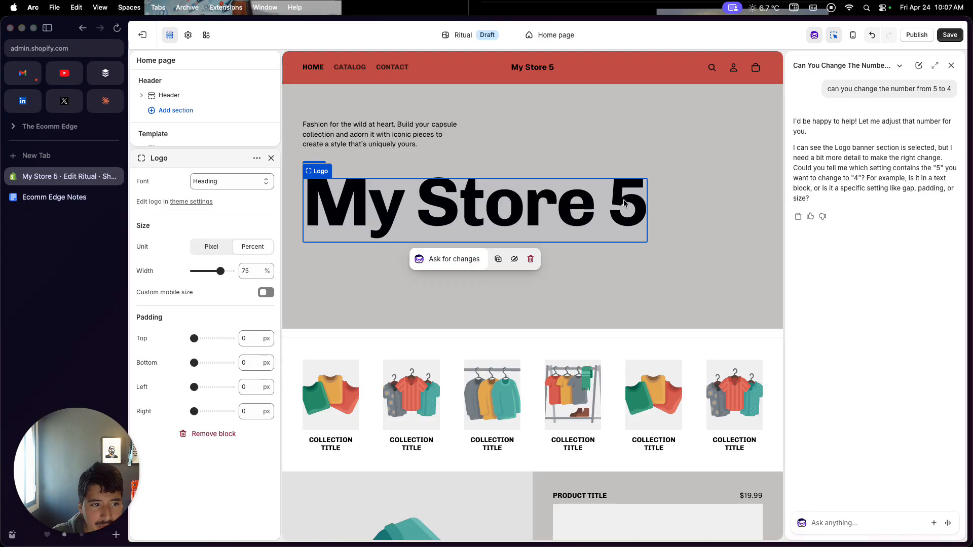
pyautogui.click(951, 66)
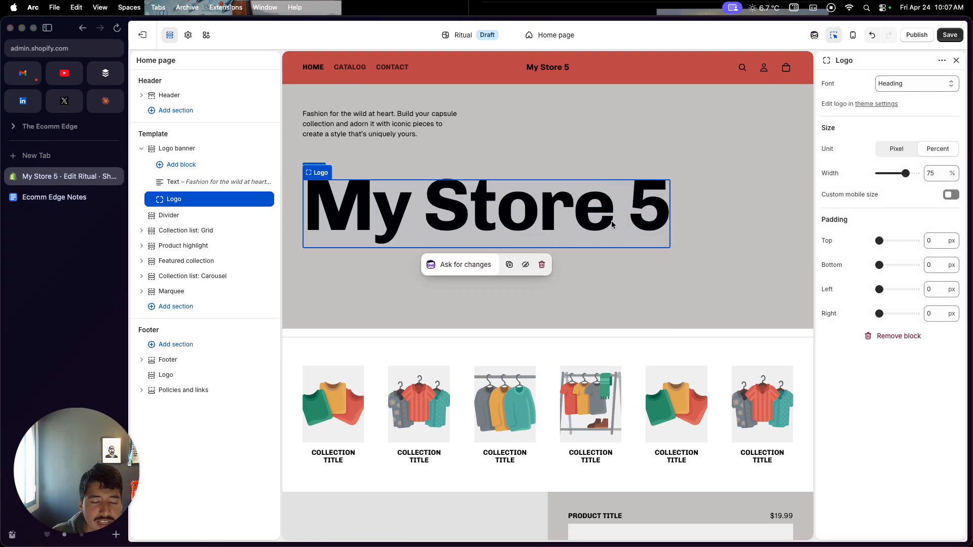
# Ask Sidekick to add the number '5' at the end of the Logo banner's text block, and inspect the edited text
pyautogui.click(397, 130)
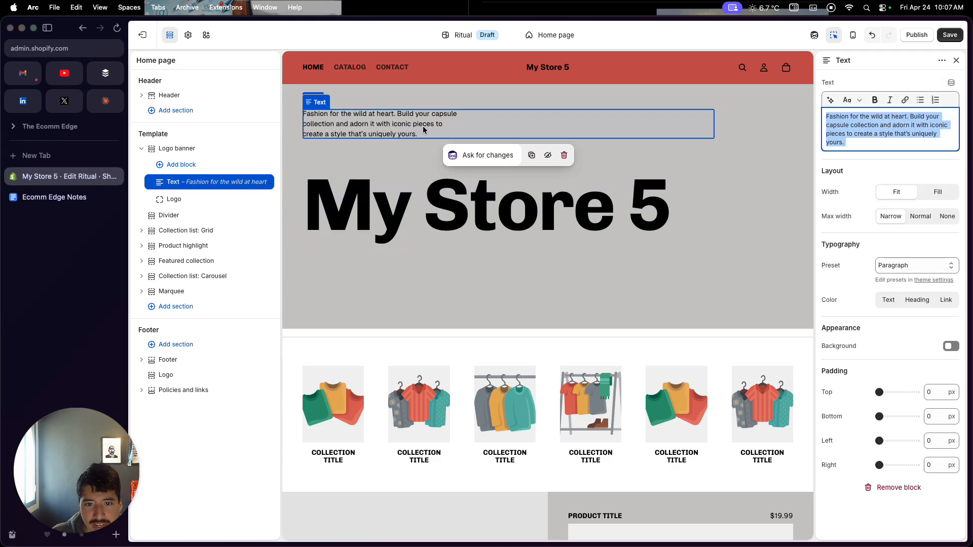
pyautogui.click(478, 154)
pyautogui.write("can you just add the number '5' t")
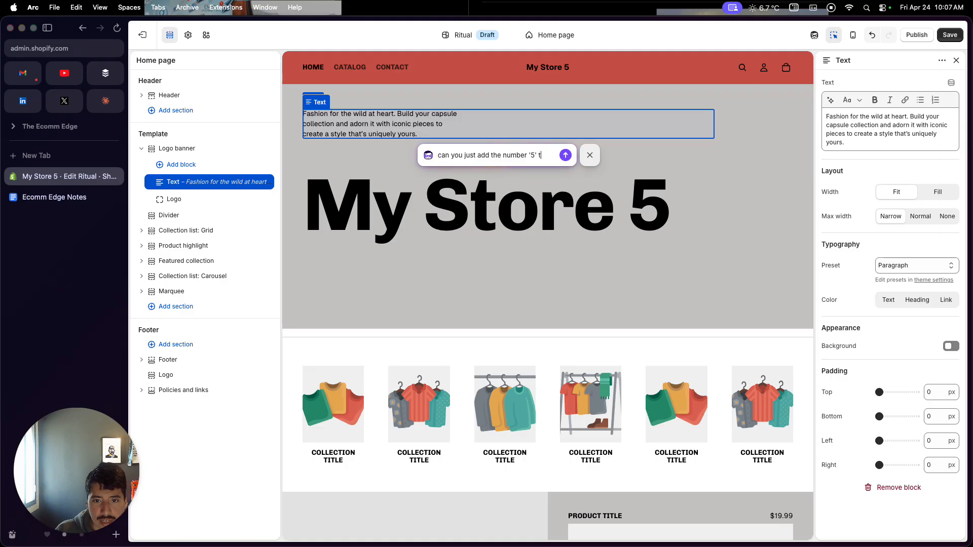
pyautogui.write('nd')
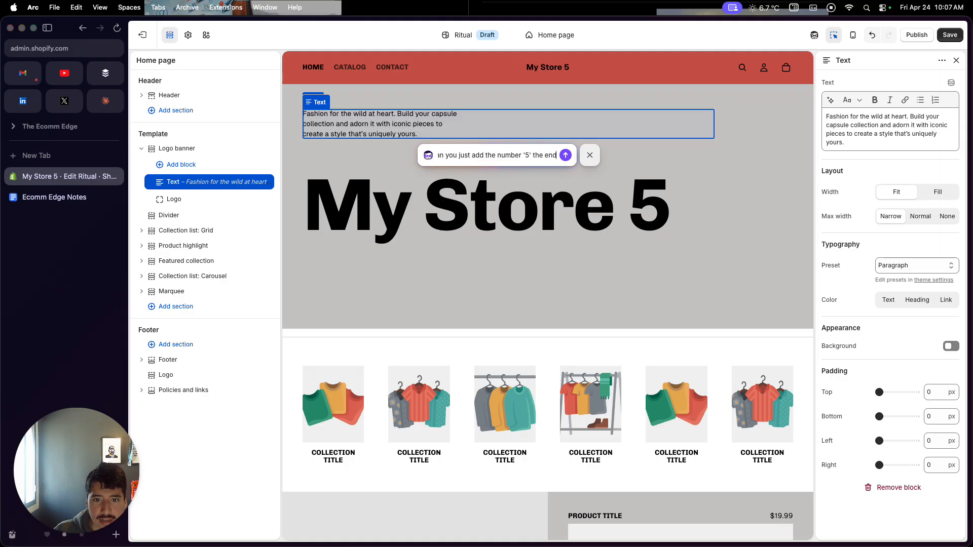
pyautogui.click(565, 155)
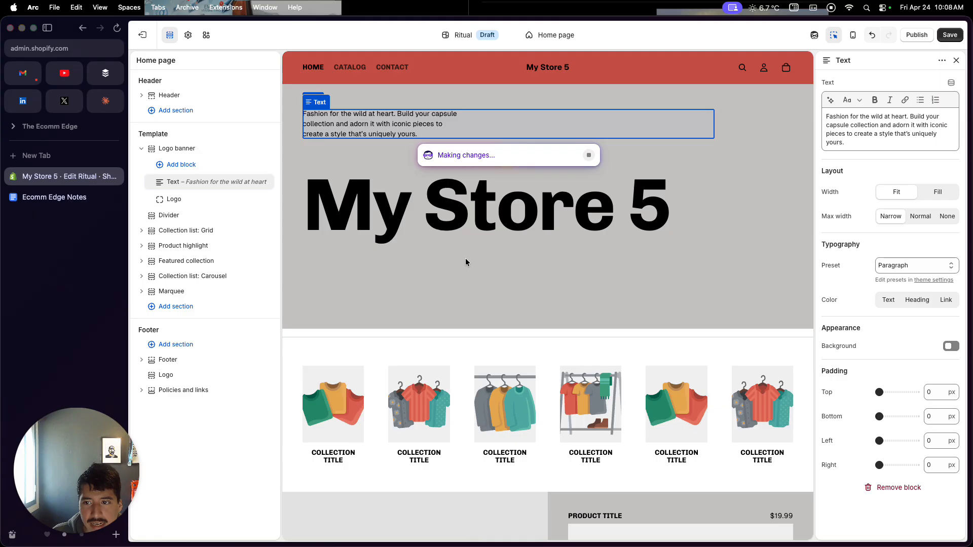
pyautogui.click(435, 128)
pyautogui.click(384, 203)
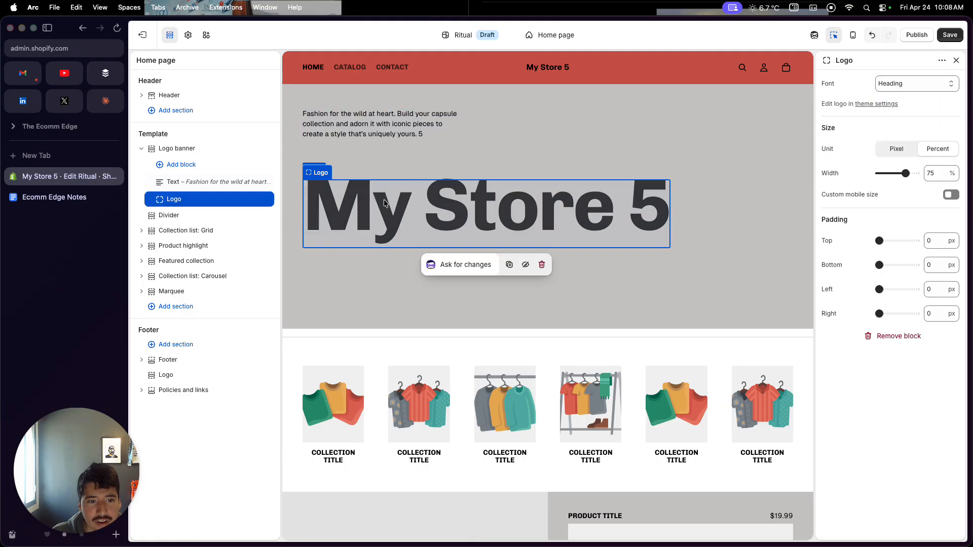
pyautogui.click(400, 123)
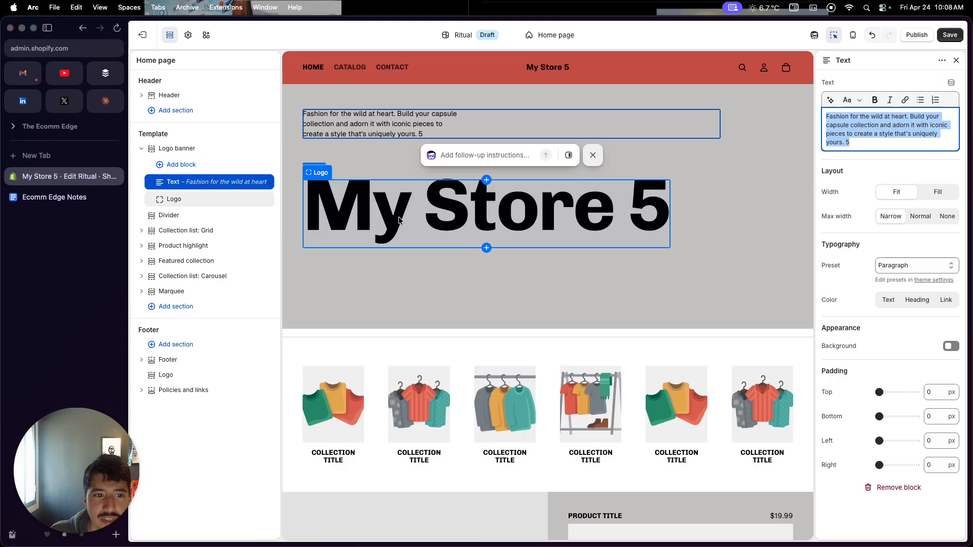
pyautogui.click(444, 137)
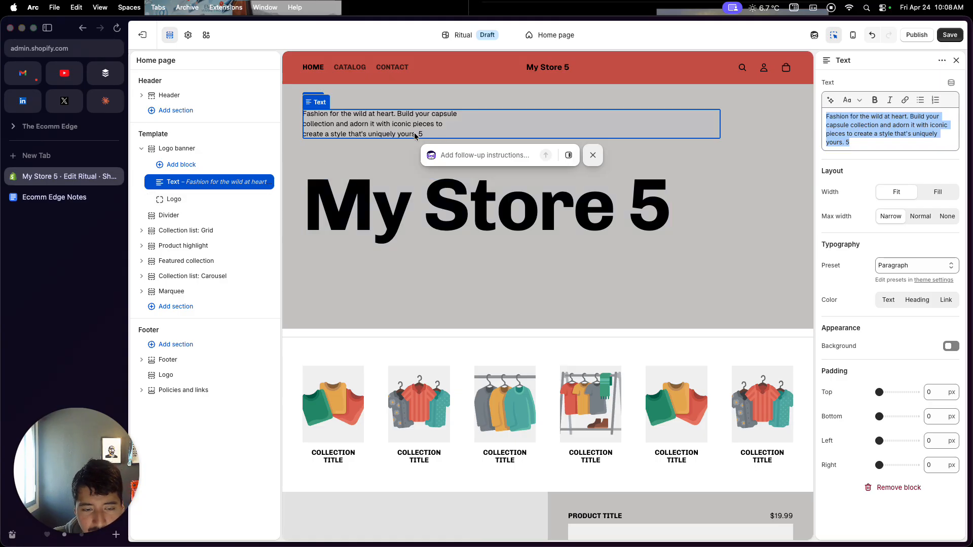
# Open the Generate block prompt from the footer's add-section options and look through the home page preview
pyautogui.scroll(-5, 416, 314)
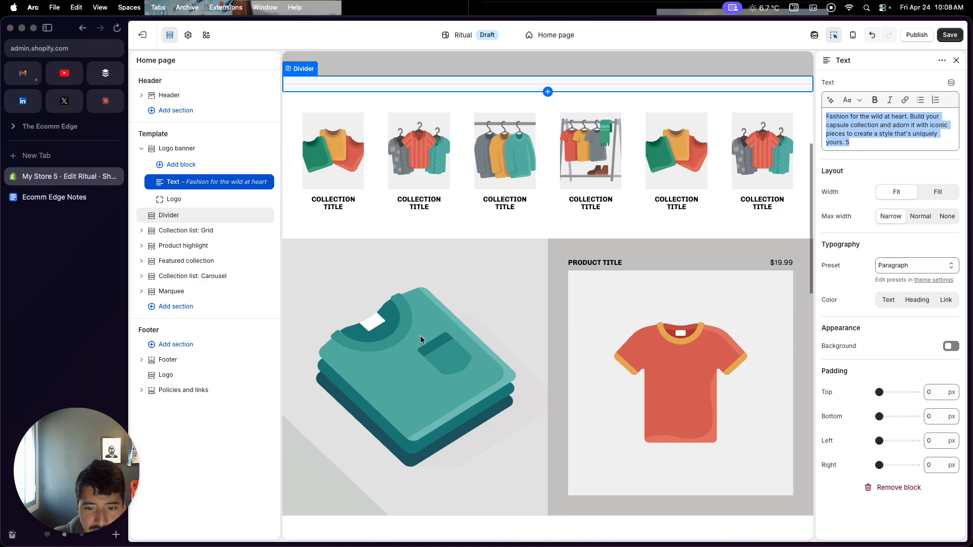
pyautogui.scroll(-15, 420, 335)
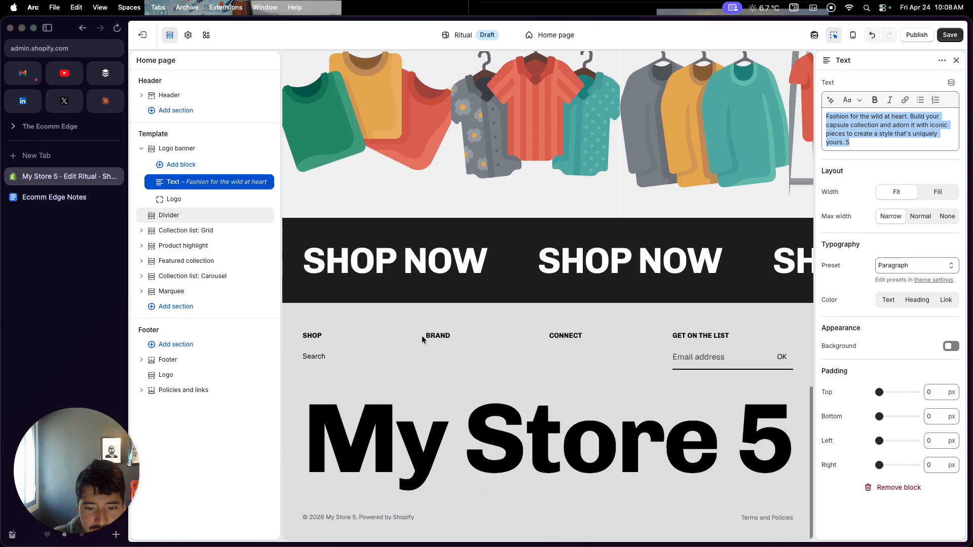
pyautogui.moveTo(546, 319)
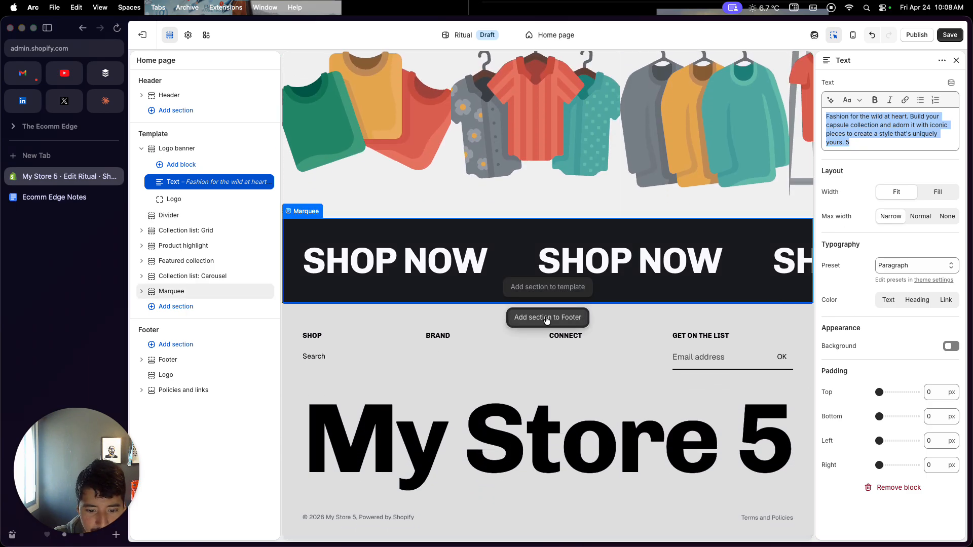
pyautogui.click(546, 318)
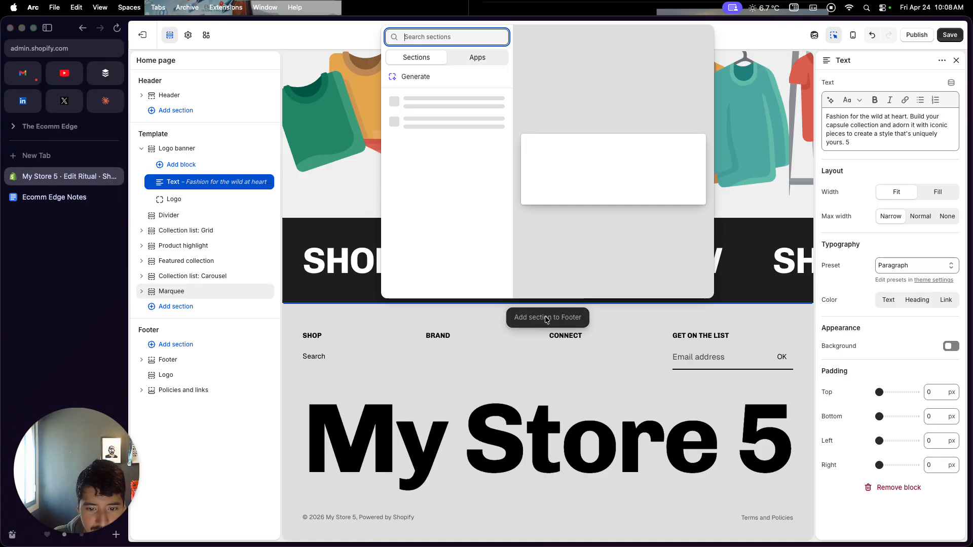
pyautogui.click(456, 83)
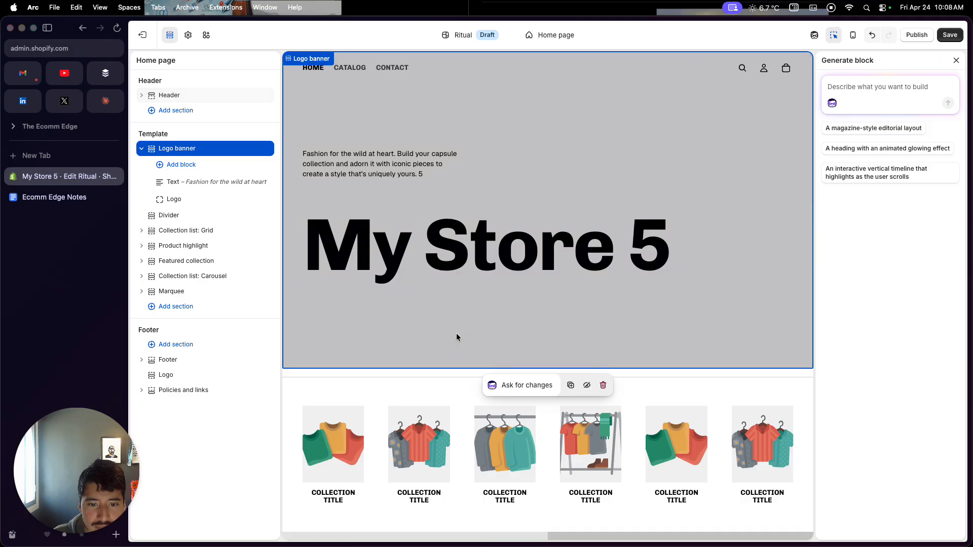
pyautogui.scroll(-3, 456, 337)
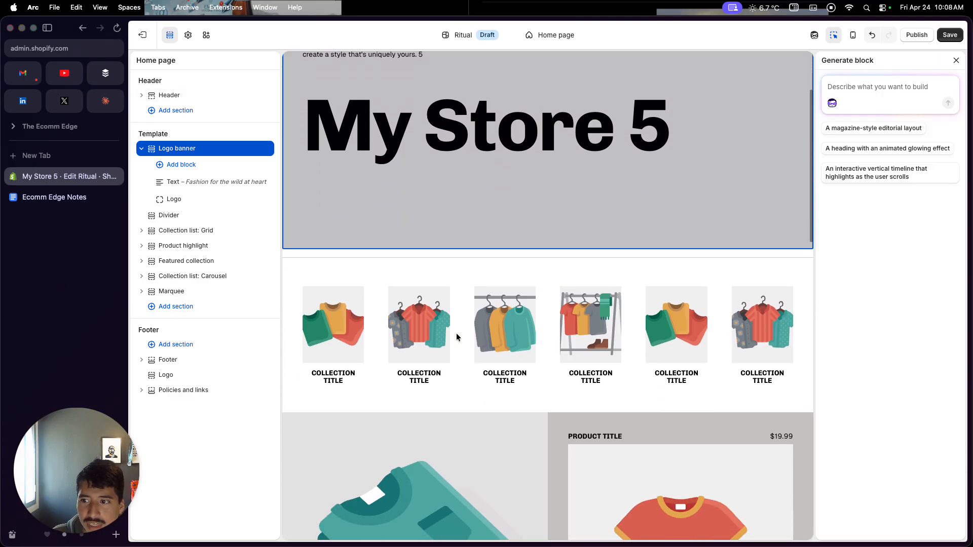
pyautogui.scroll(-10, 547, 299)
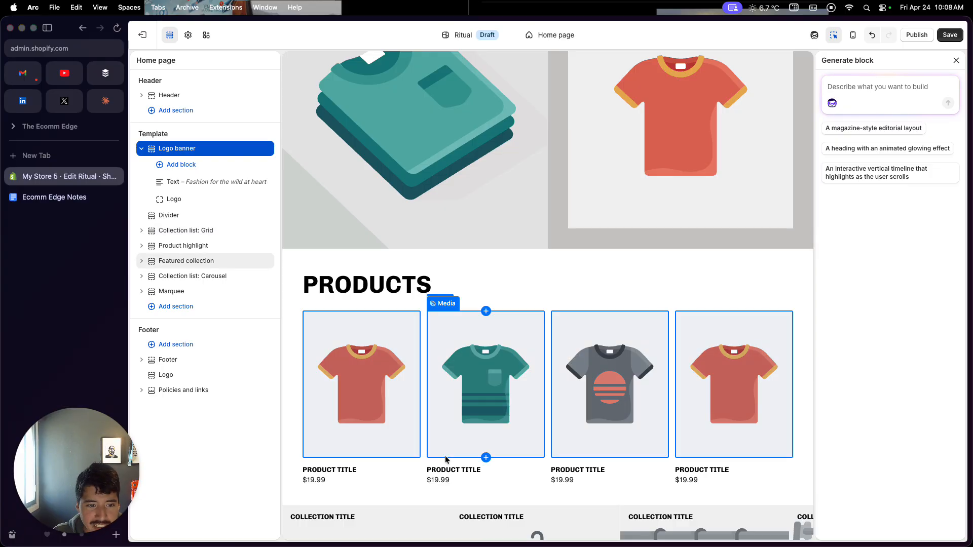
# Leave the theme editor without saving the changes and switch to Ecomm Edge Notes at the Add products checklist item
pyautogui.click(147, 42)
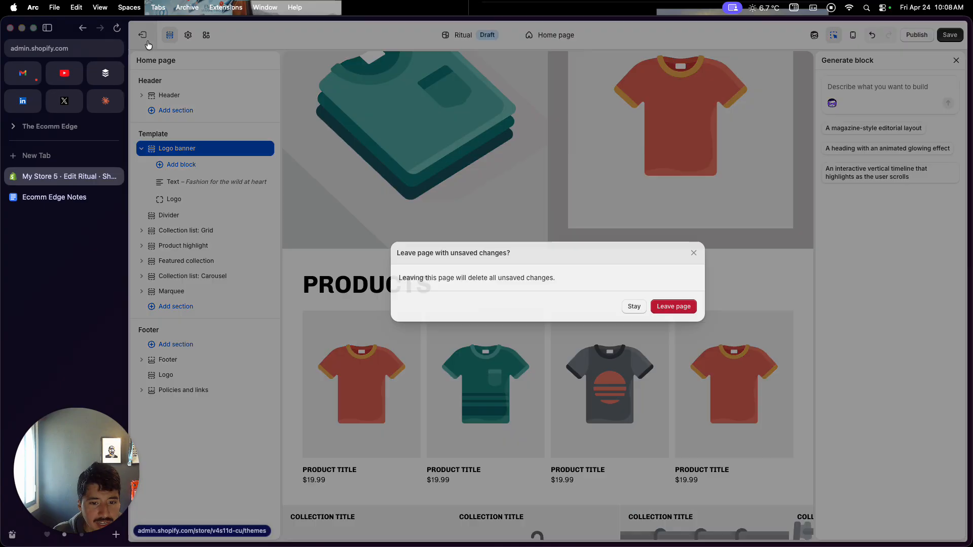
pyautogui.click(692, 310)
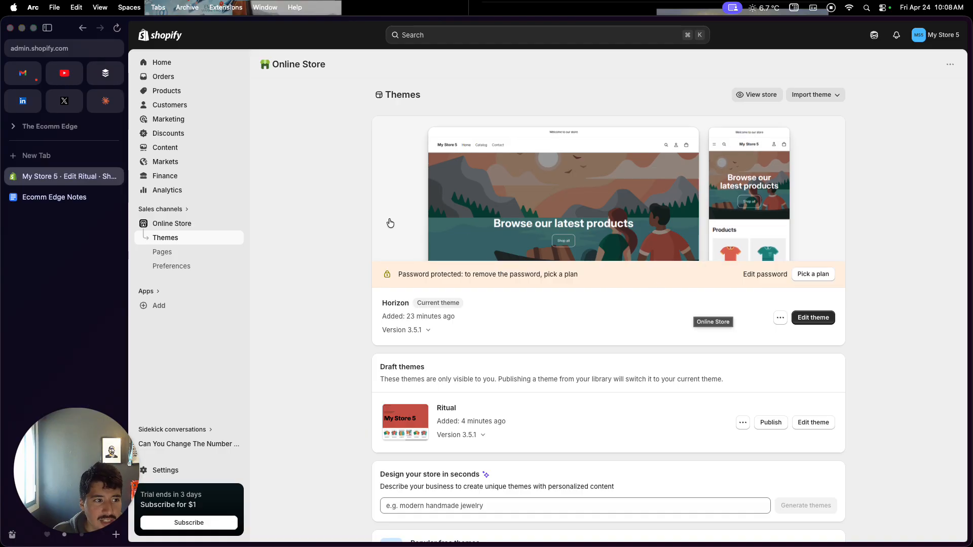
pyautogui.click(51, 197)
pyautogui.click(388, 254)
pyautogui.click(389, 254)
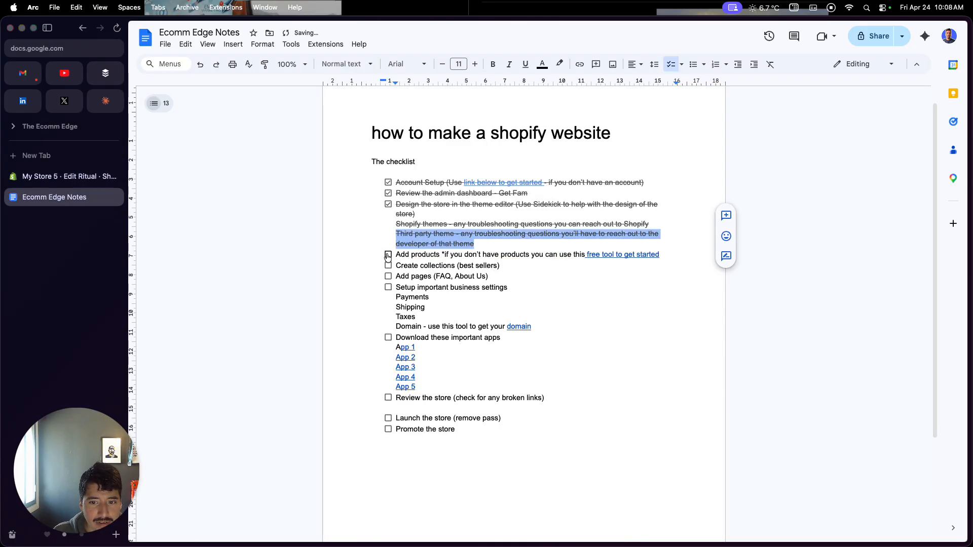
# Switch to the Shopify admin and start a new product from the Products page
pyautogui.click(65, 176)
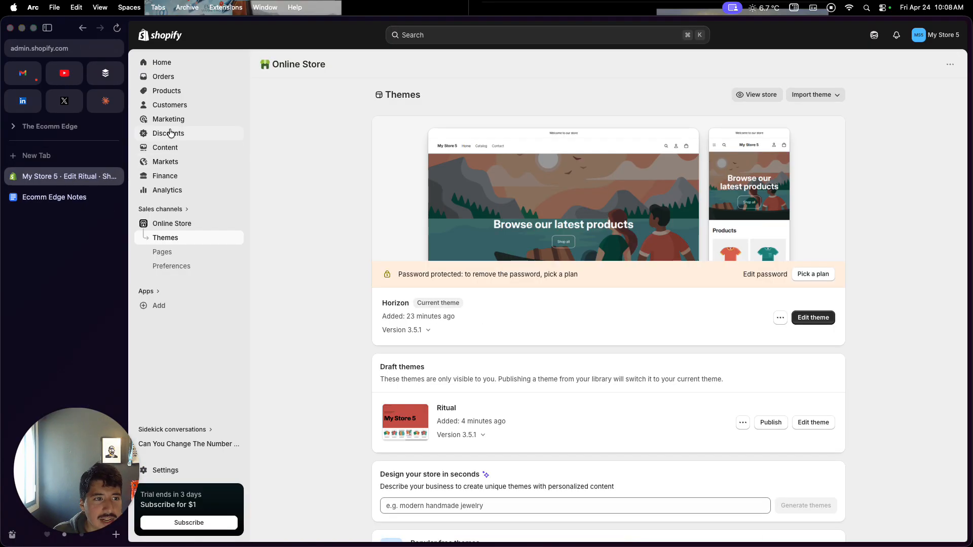
pyautogui.click(170, 95)
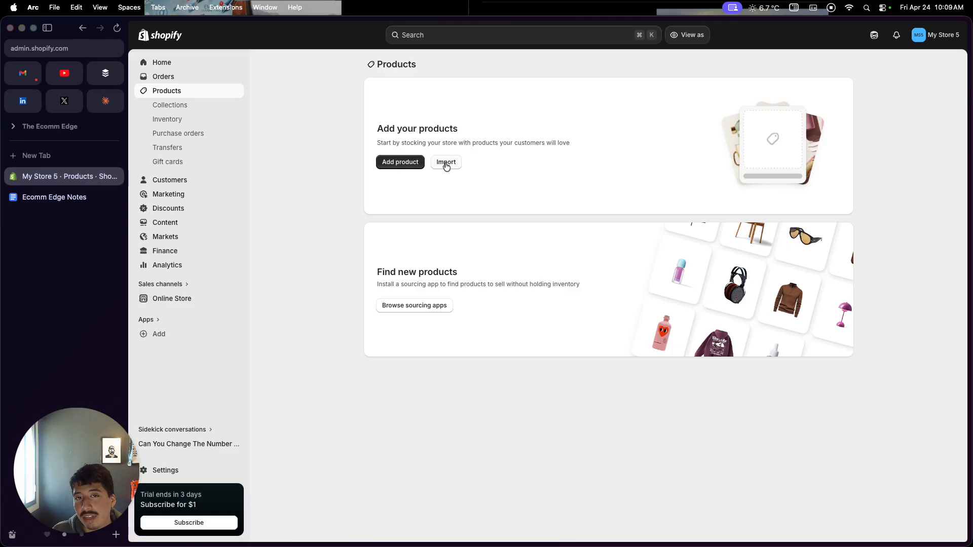
pyautogui.click(402, 162)
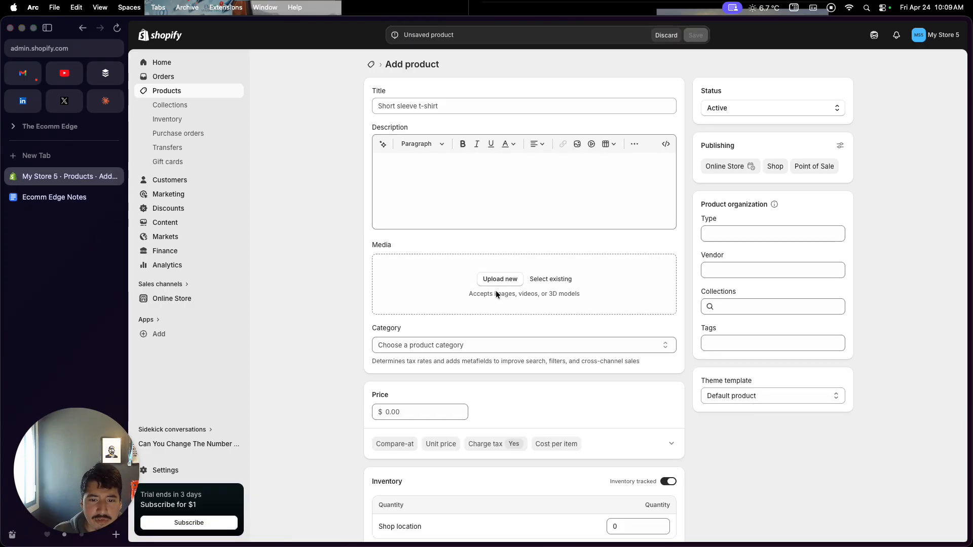
# Upload the t-shirt image "fb1ec5f3e79a…f01ded57.jpeg" from the Desktop and add it to the new product's media
pyautogui.click(558, 282)
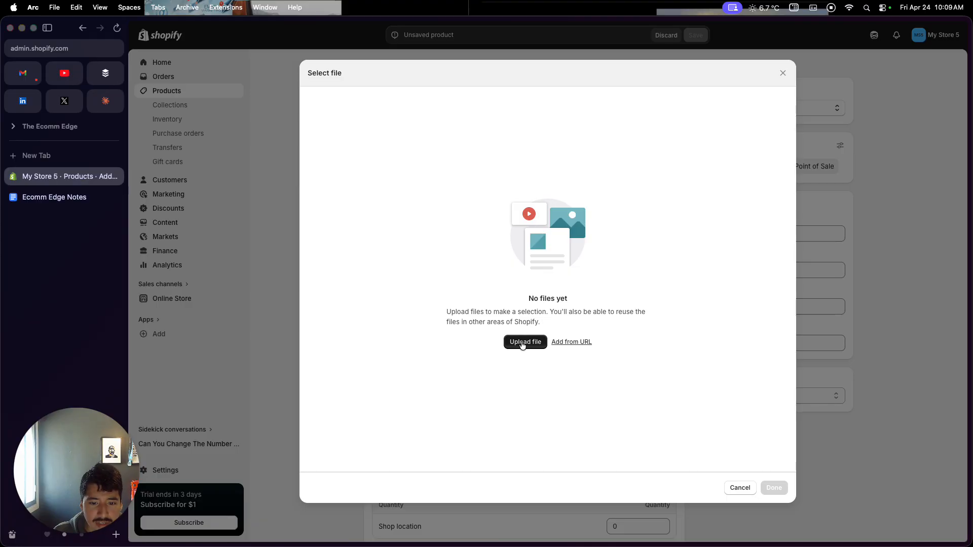
pyautogui.click(525, 343)
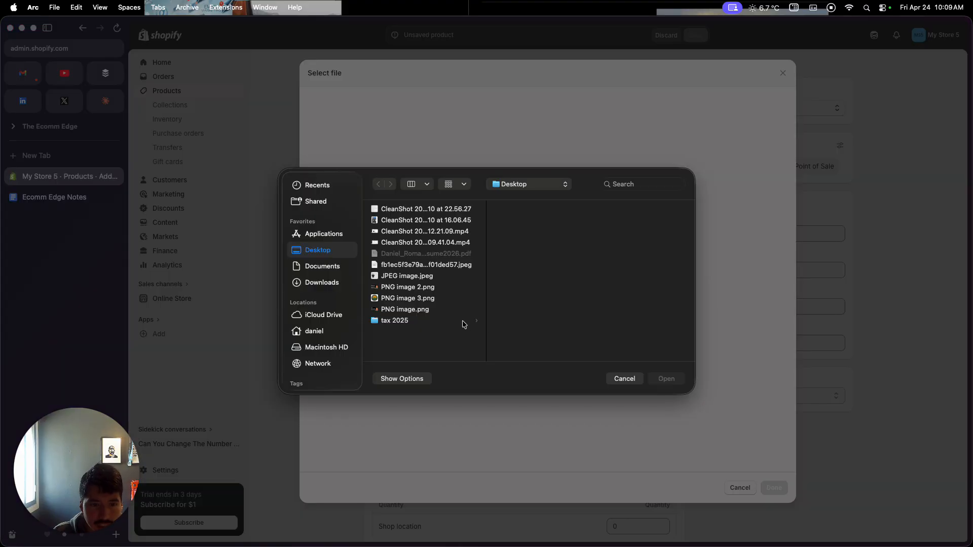
pyautogui.click(446, 267)
pyautogui.click(665, 379)
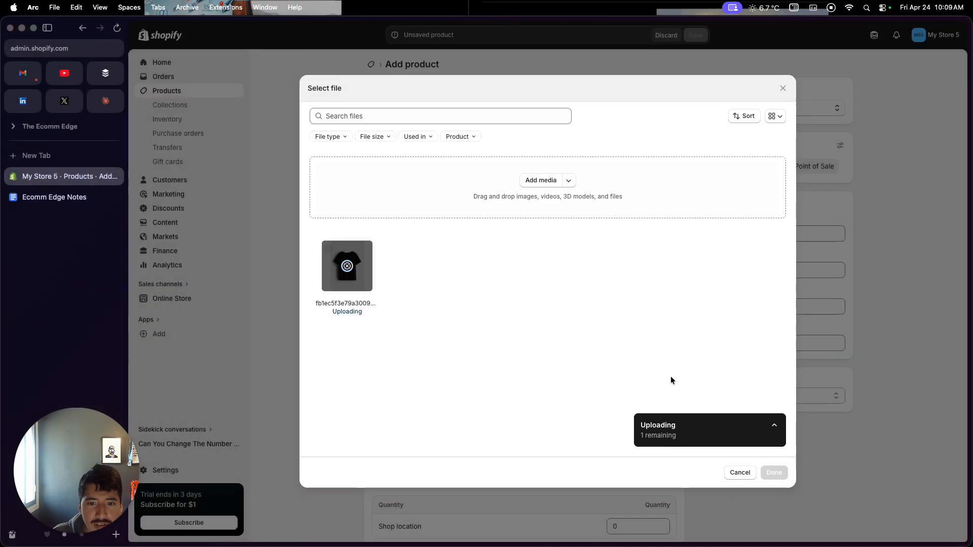
pyautogui.click(770, 474)
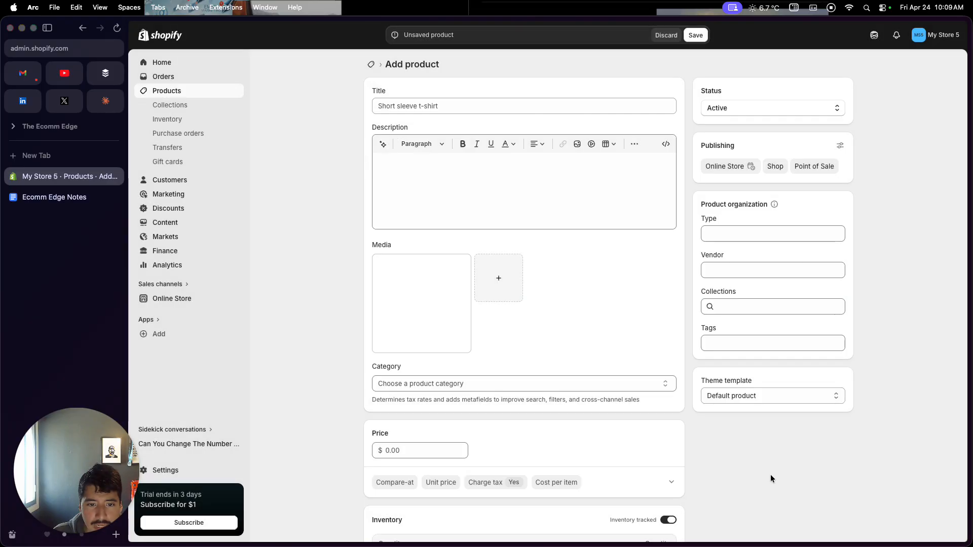
# Title the new product "Basic Tee"
pyautogui.click(540, 103)
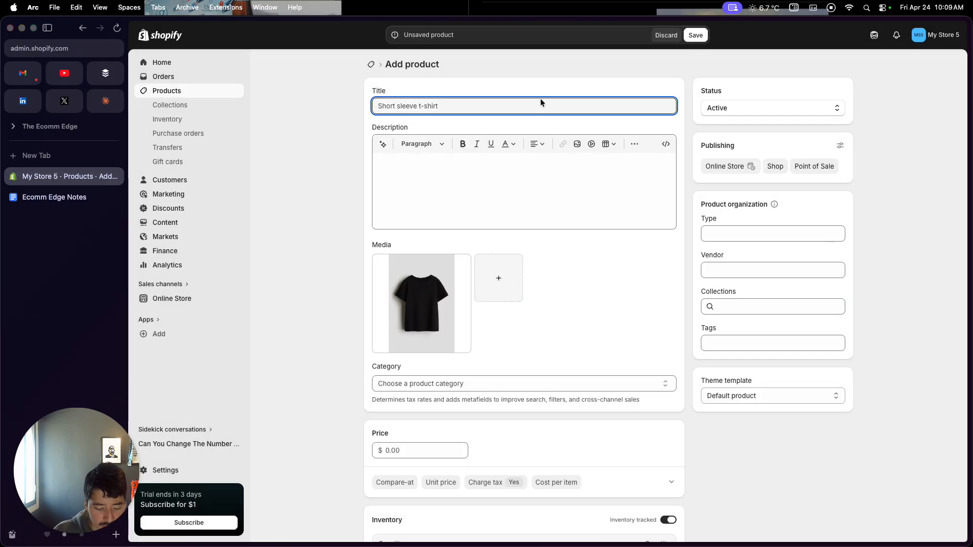
pyautogui.write('Basic')
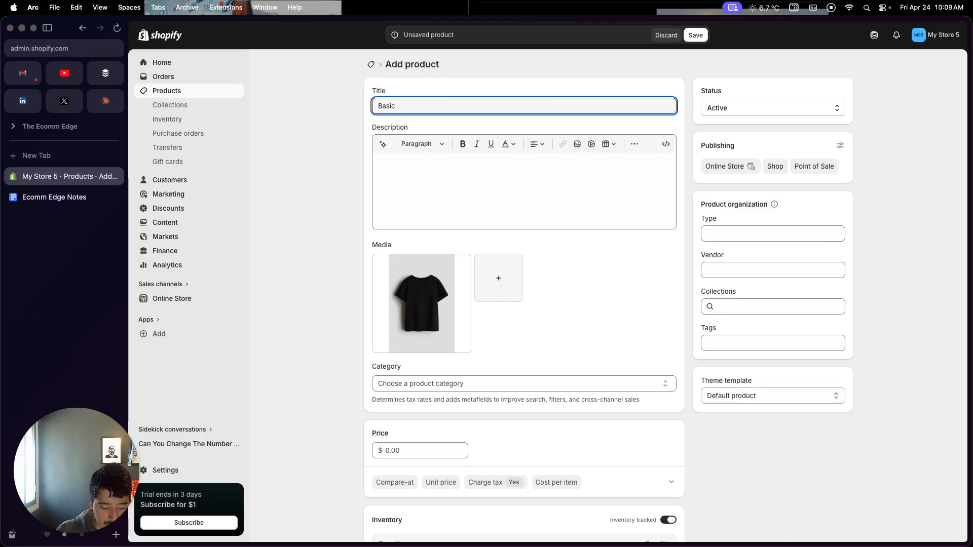
pyautogui.write(' Tee')
# Generate the product description with AI, using the copied product title "Basic Tee" as the prompt
pyautogui.click(529, 167)
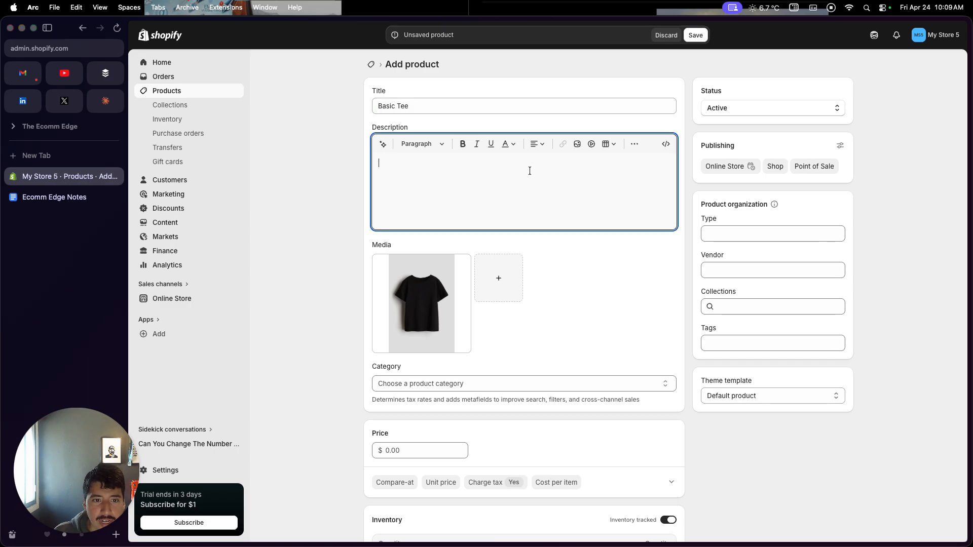
pyautogui.click(412, 105)
pyautogui.tripleClick(412, 106)
pyautogui.press('super+c')
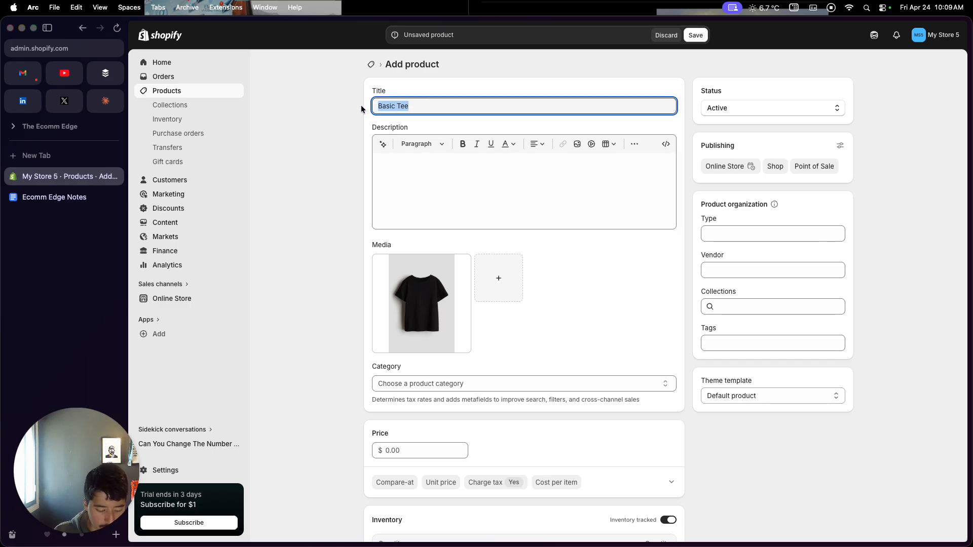
pyautogui.click(382, 144)
pyautogui.press('super+v')
pyautogui.press('Return')
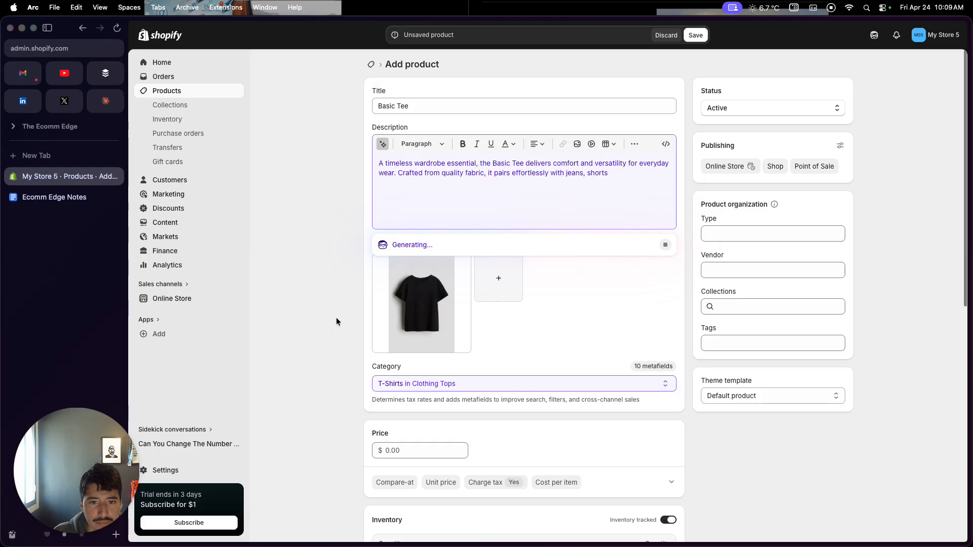
pyautogui.scroll(-1, 492, 219)
pyautogui.scroll(1, 492, 219)
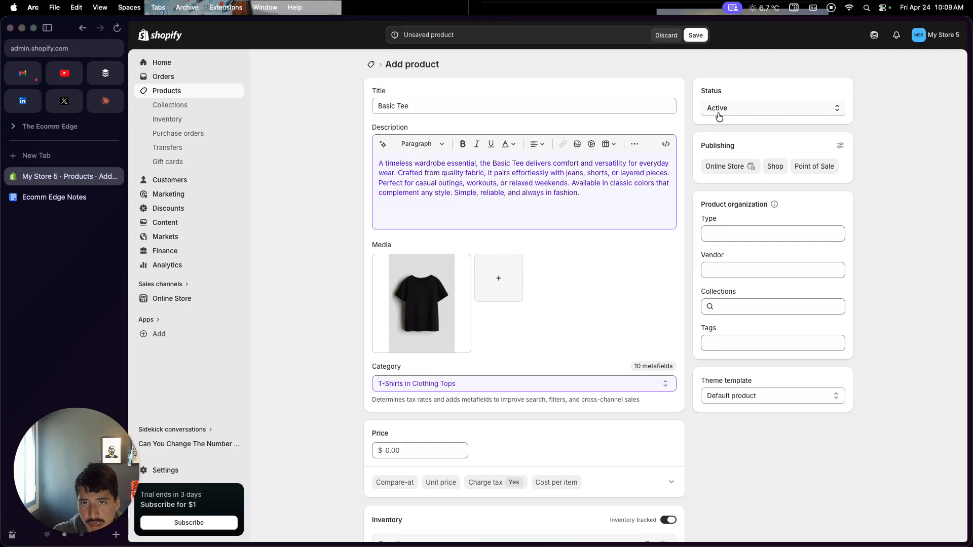
# Limit the product's publishing to the Online Store by turning off the Shop and Point of Sale channels
pyautogui.click(839, 146)
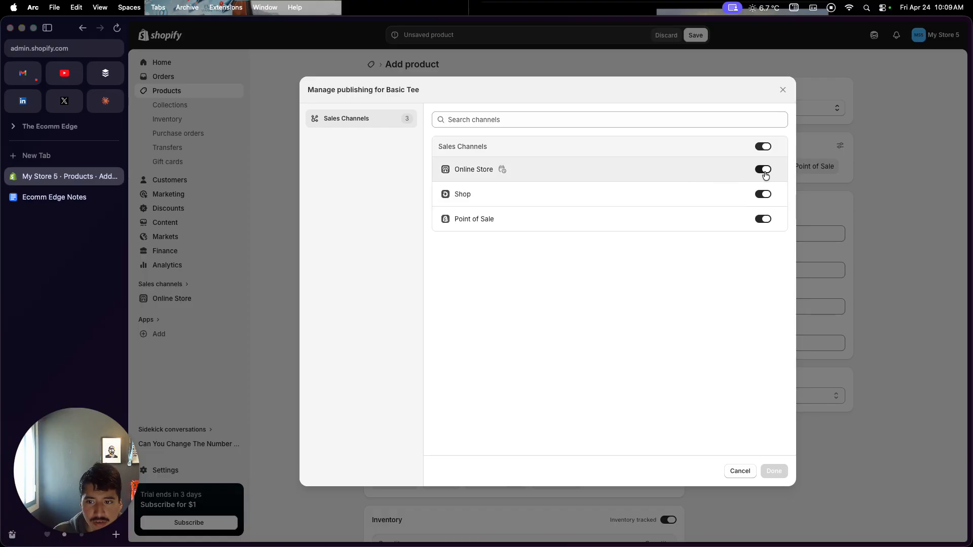
pyautogui.click(763, 195)
pyautogui.click(764, 220)
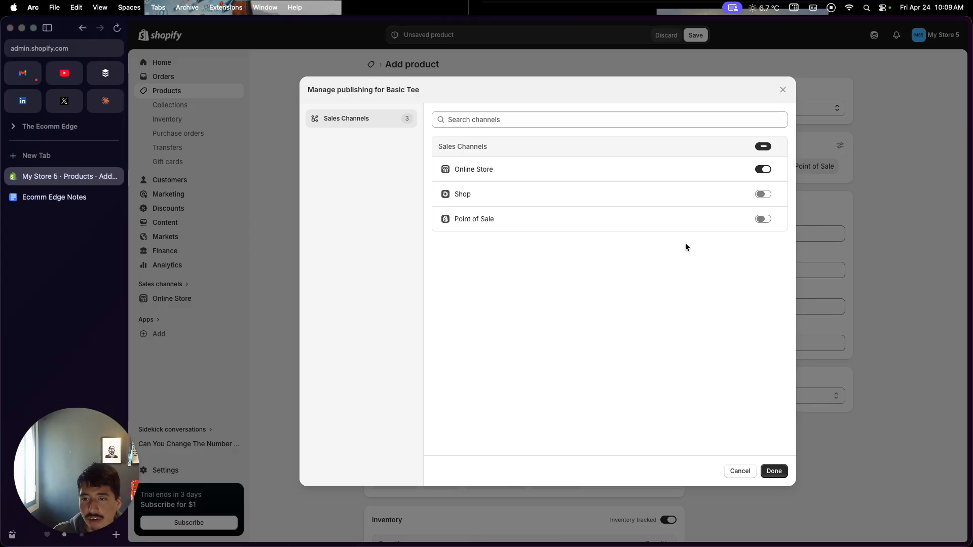
pyautogui.click(774, 471)
# Add the new tag "t-shirt" to the product's organization details
pyautogui.click(737, 347)
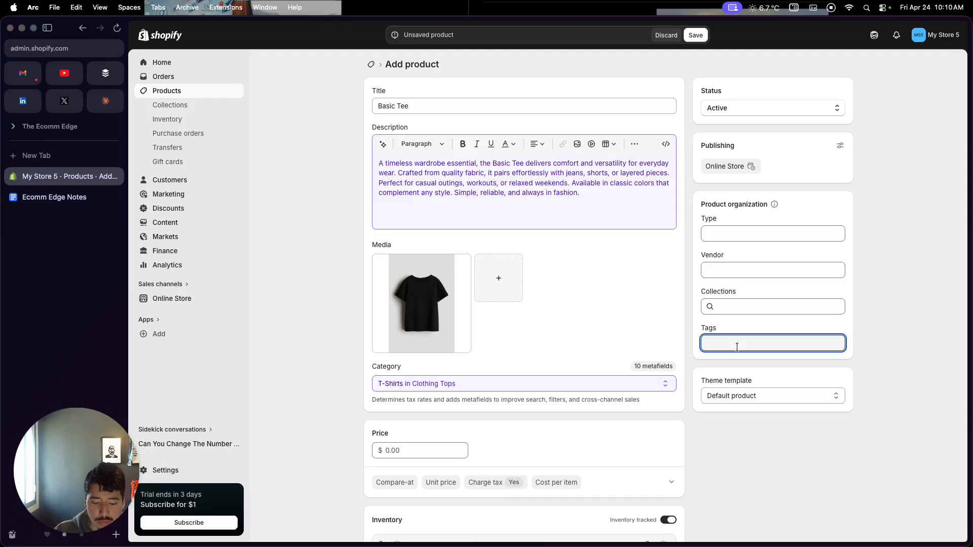
pyautogui.write('t-shirt')
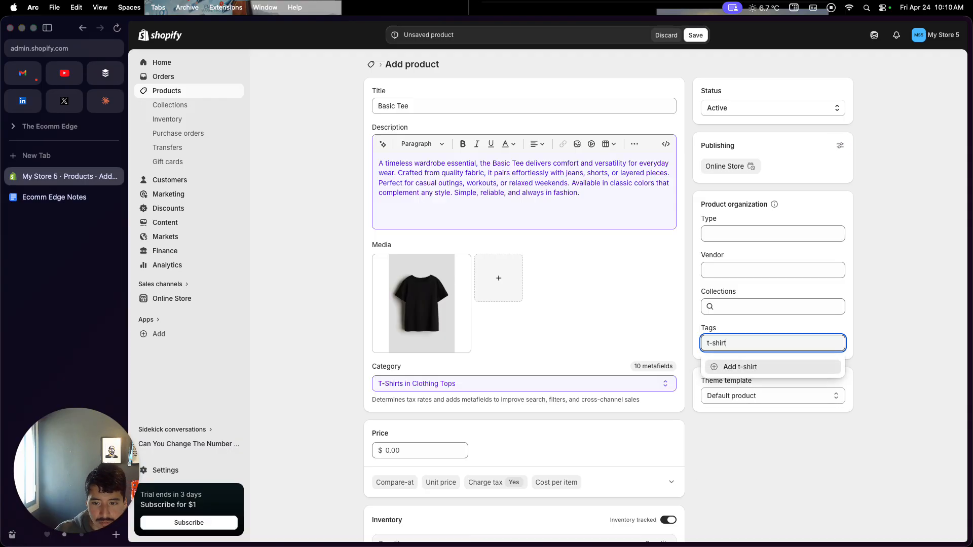
pyautogui.click(745, 369)
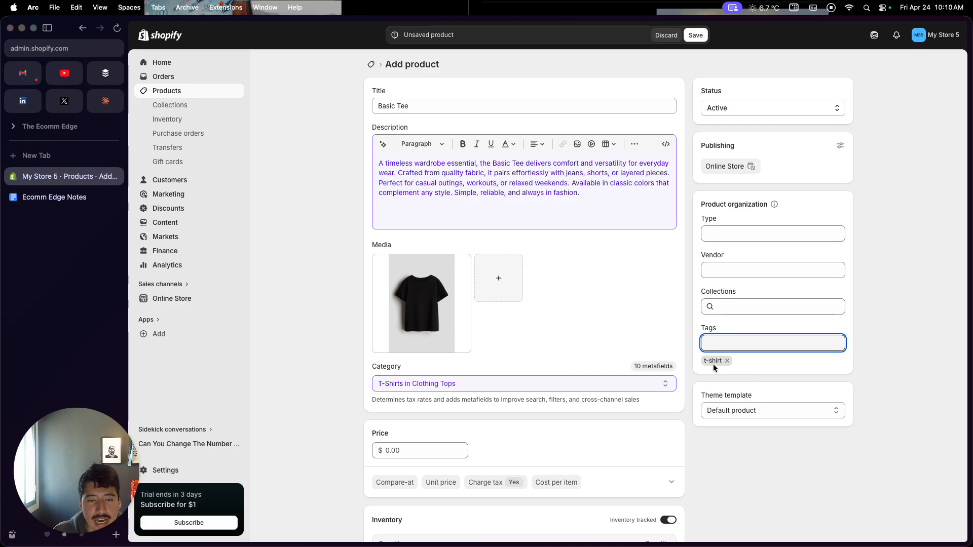
# Set the product's price to $15
pyautogui.scroll(-3, 529, 333)
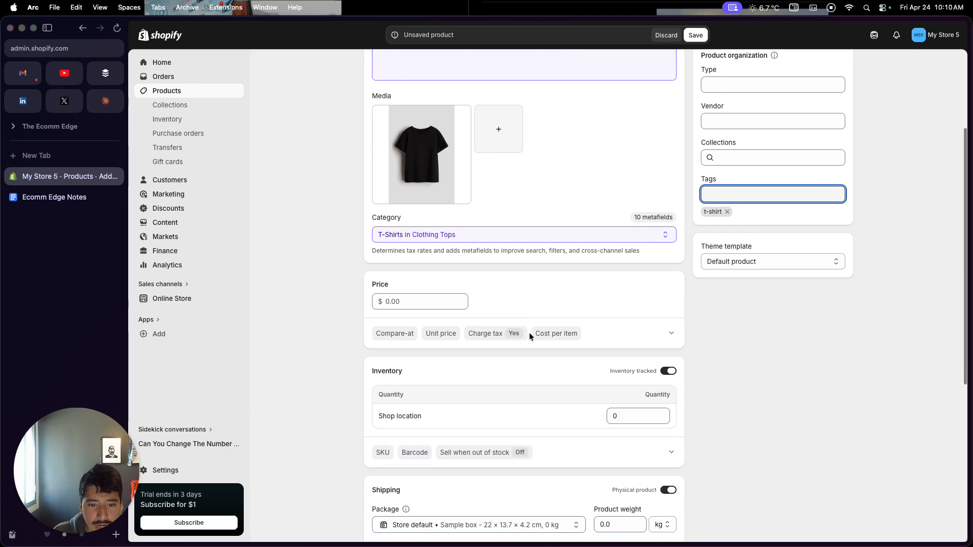
pyautogui.click(458, 275)
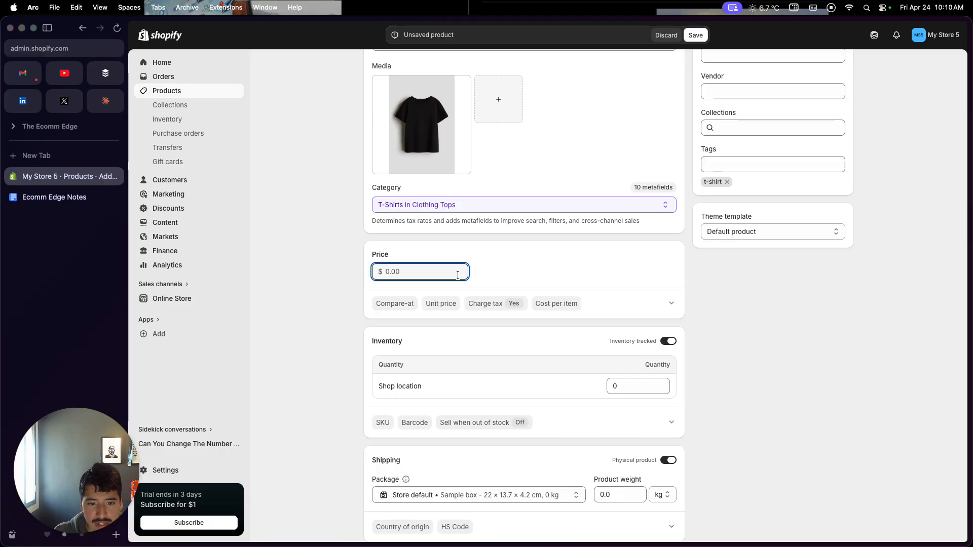
pyautogui.write('15')
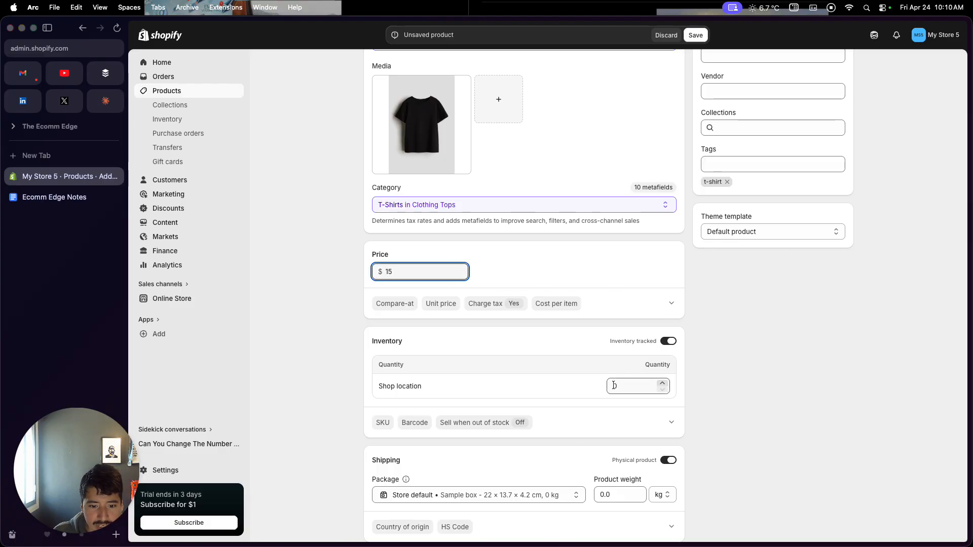
# Expand the additional inventory details and review the product's inventory, shipping, variant and category metafield settings
pyautogui.click(670, 425)
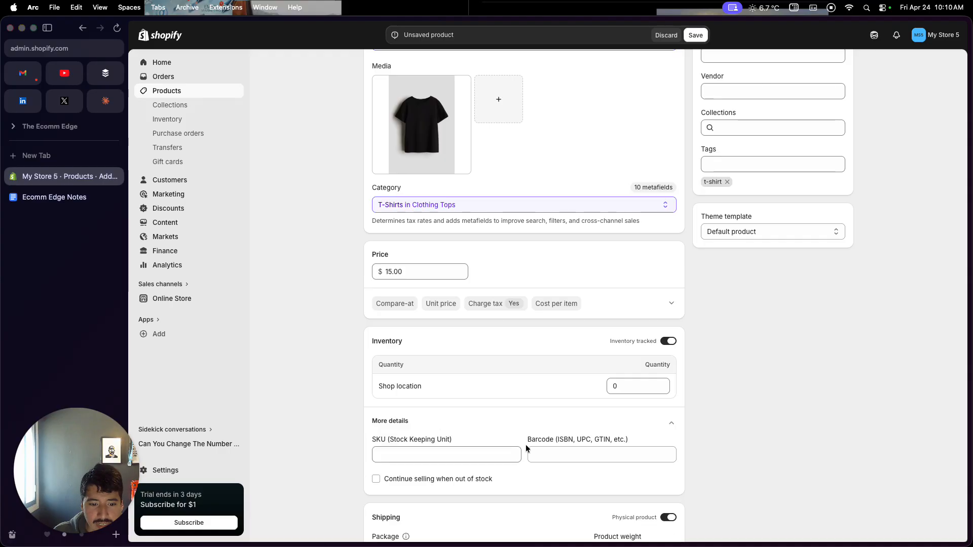
pyautogui.scroll(-2, 512, 443)
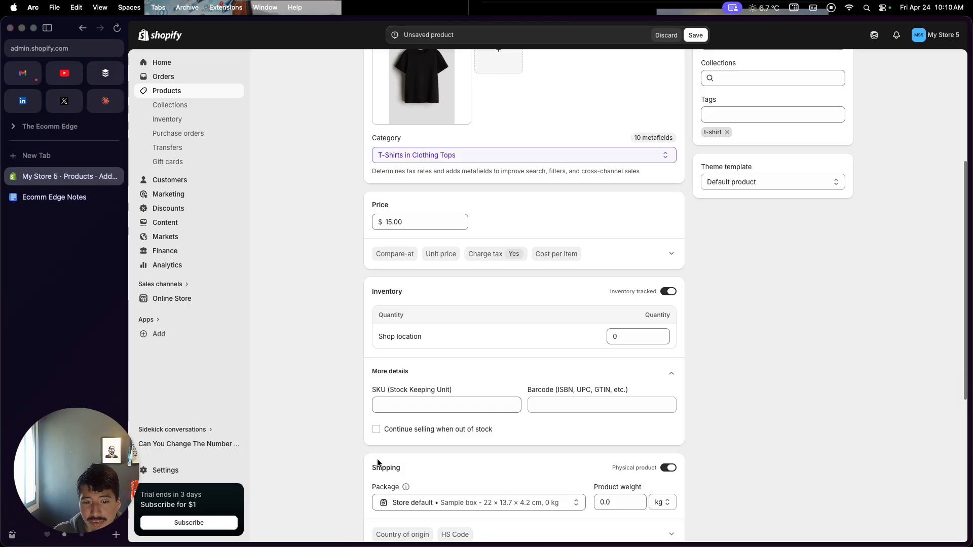
pyautogui.scroll(-5, 378, 461)
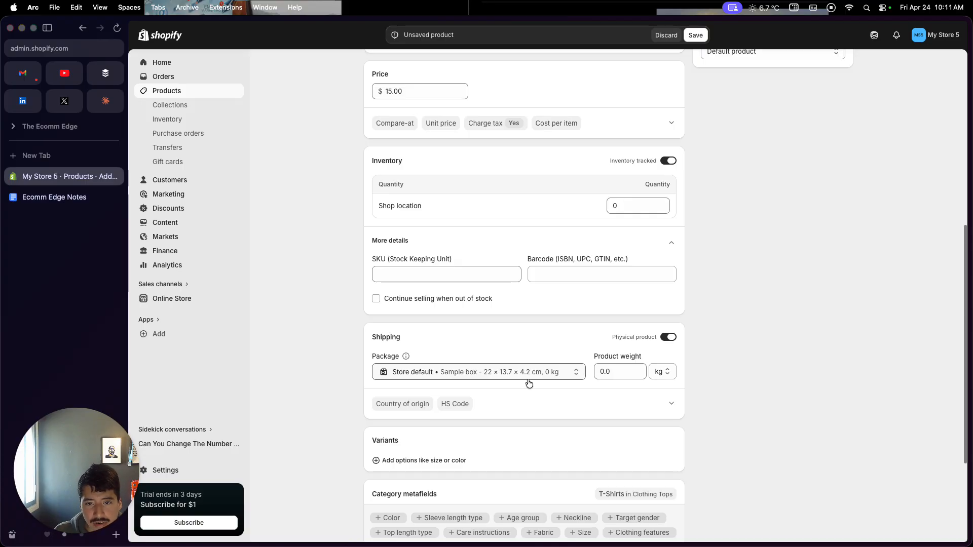
pyautogui.scroll(2, 498, 379)
pyautogui.scroll(-4, 499, 379)
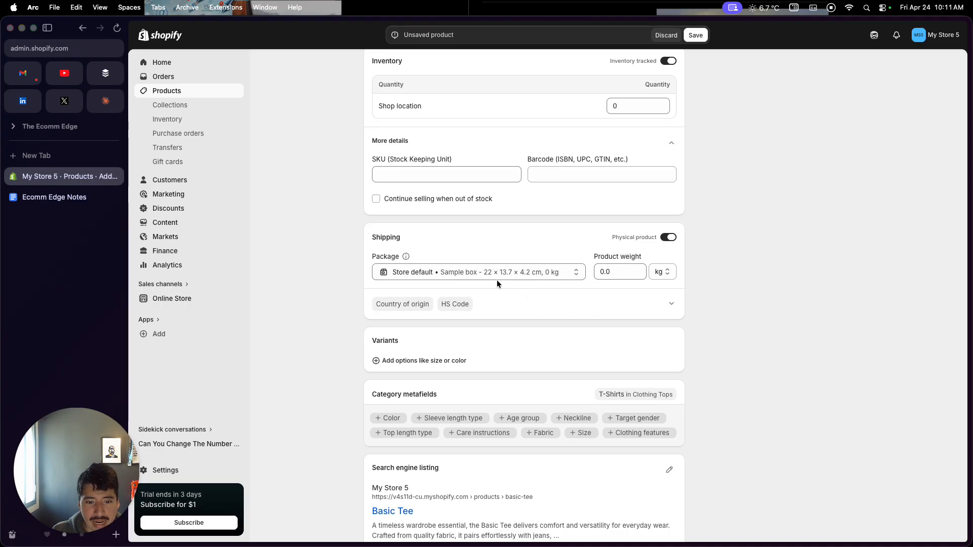
pyautogui.scroll(-2, 488, 325)
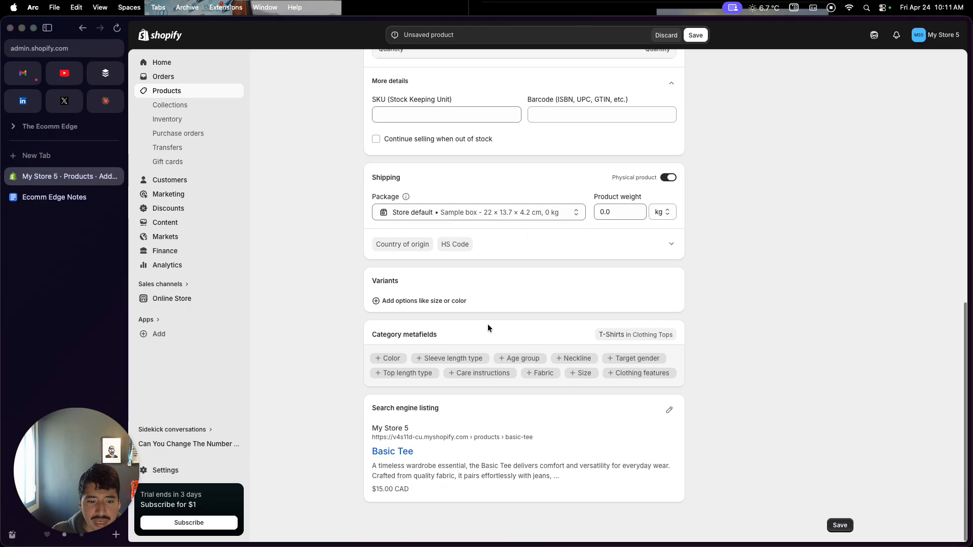
# Add a Size variant option to the product with the values S, M and L
pyautogui.scroll(4, 499, 322)
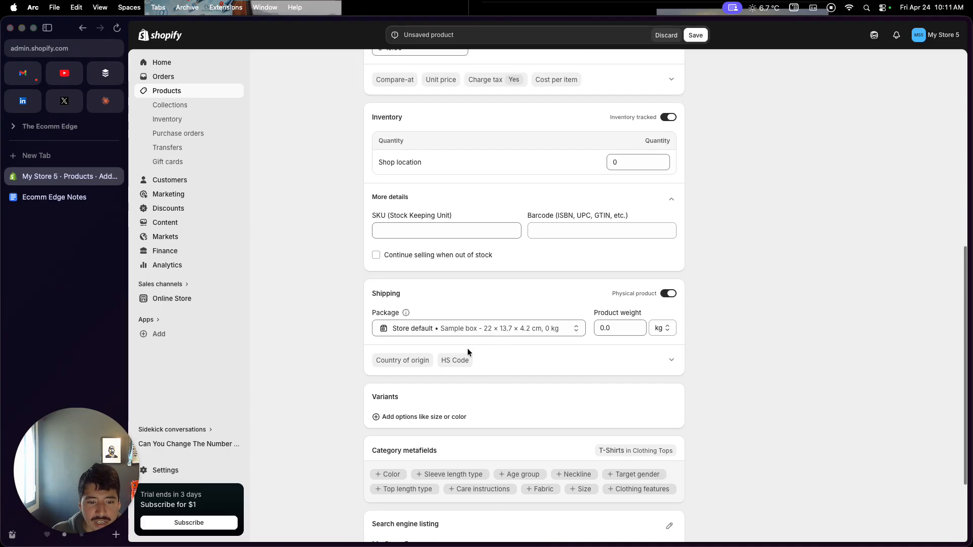
pyautogui.click(435, 419)
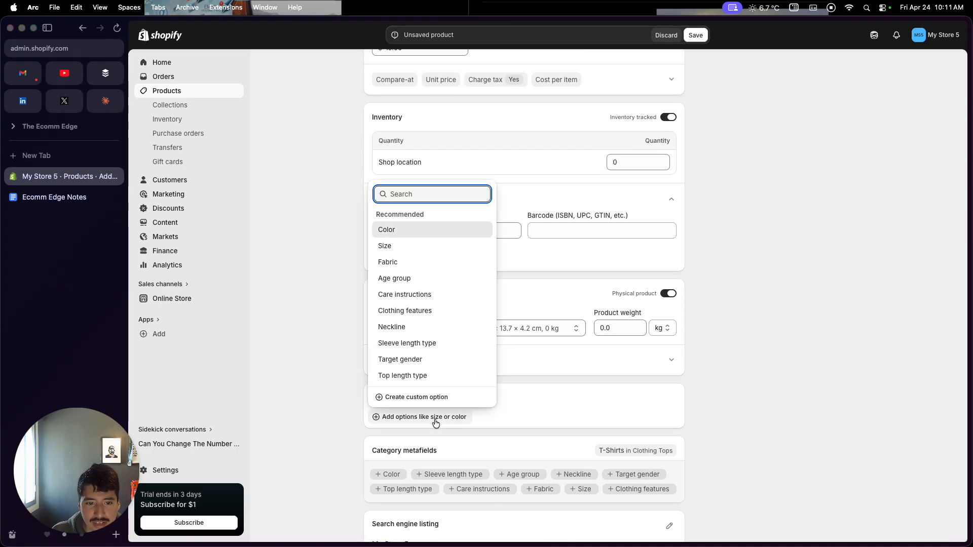
pyautogui.click(439, 247)
pyautogui.scroll(-1, 437, 416)
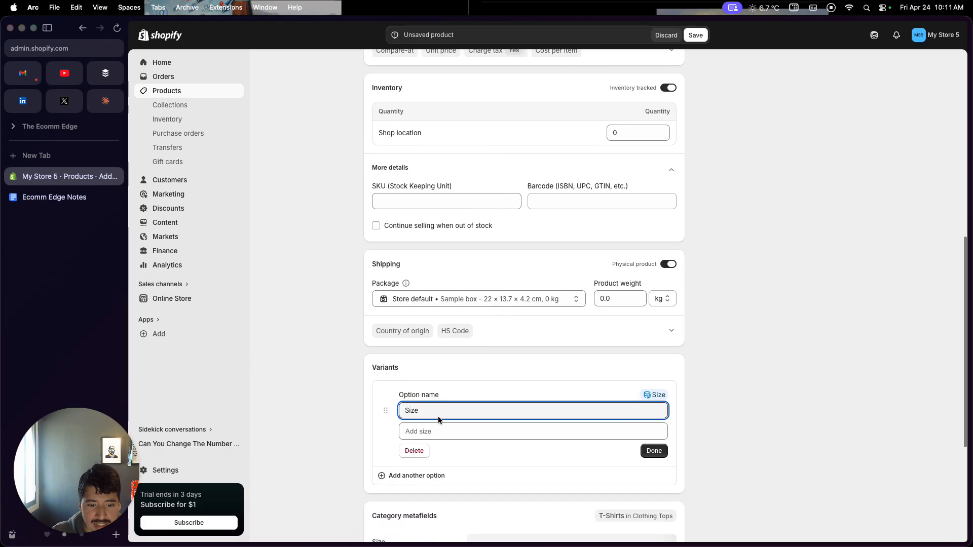
pyautogui.scroll(-1, 438, 419)
pyautogui.click(444, 375)
pyautogui.click(409, 237)
pyautogui.click(410, 253)
pyautogui.click(409, 268)
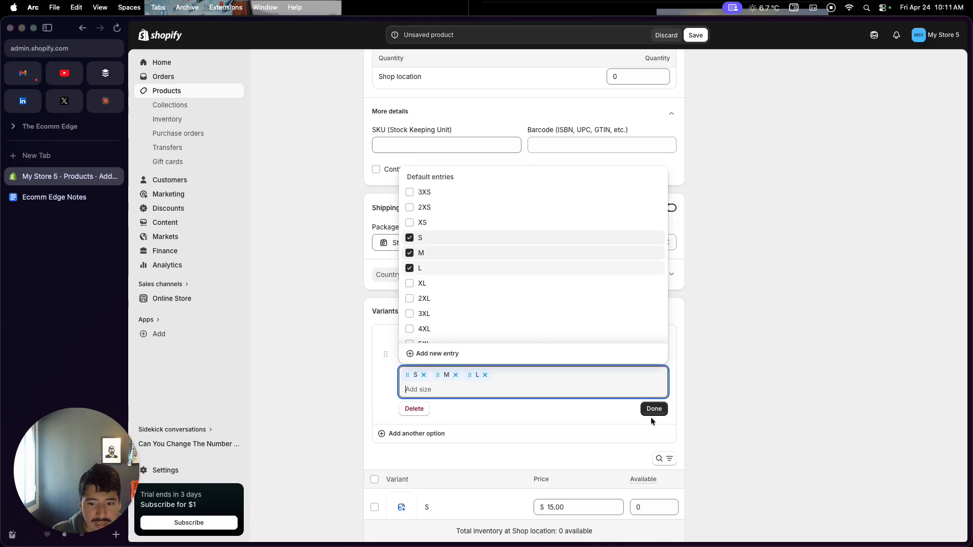
pyautogui.click(654, 408)
# Open the product's search engine listing for editing and review its page title and meta description
pyautogui.scroll(-3, 729, 417)
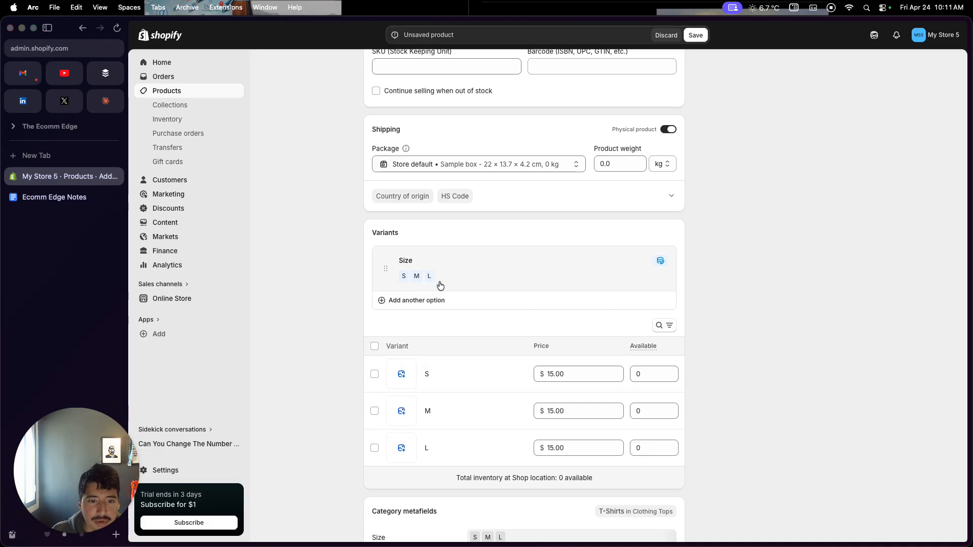
pyautogui.scroll(-3, 451, 336)
pyautogui.scroll(-1, 451, 340)
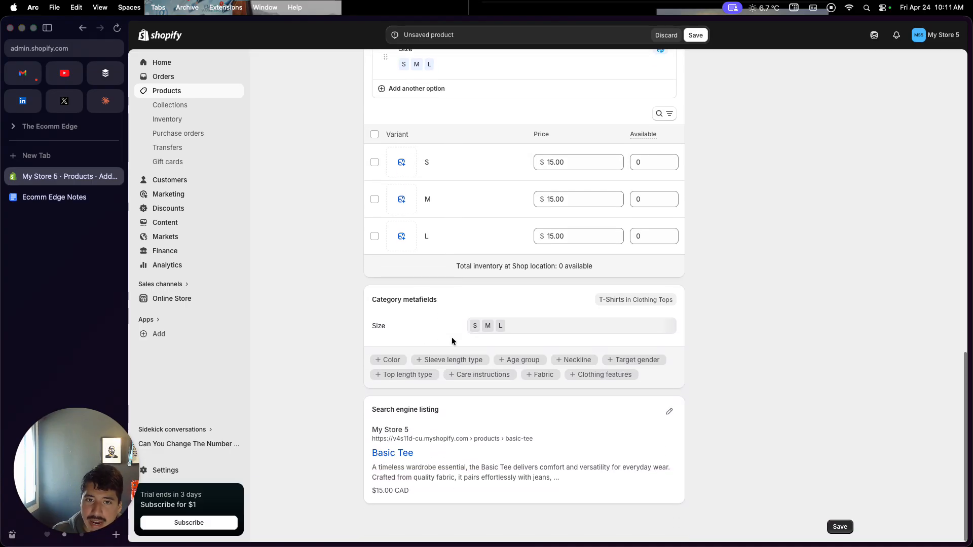
pyautogui.click(668, 414)
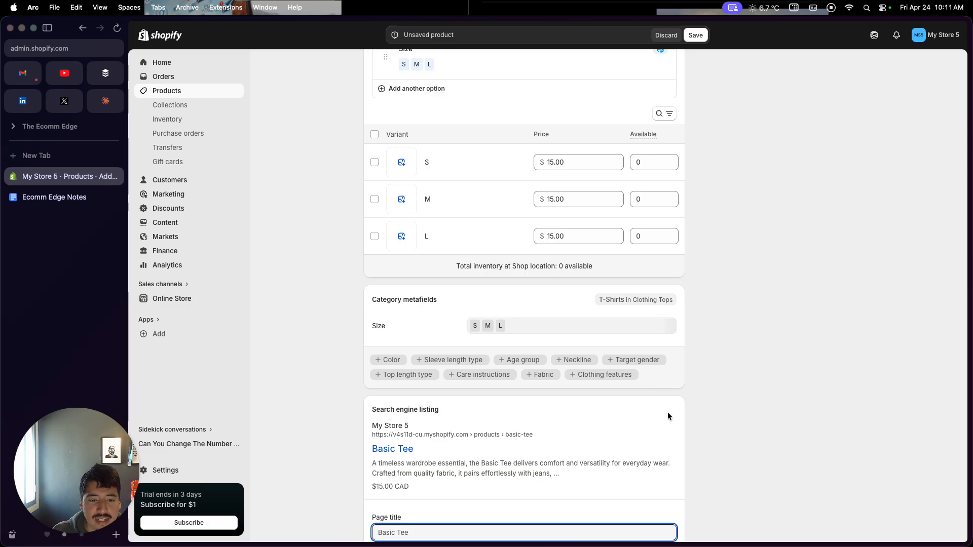
pyautogui.scroll(-4, 622, 454)
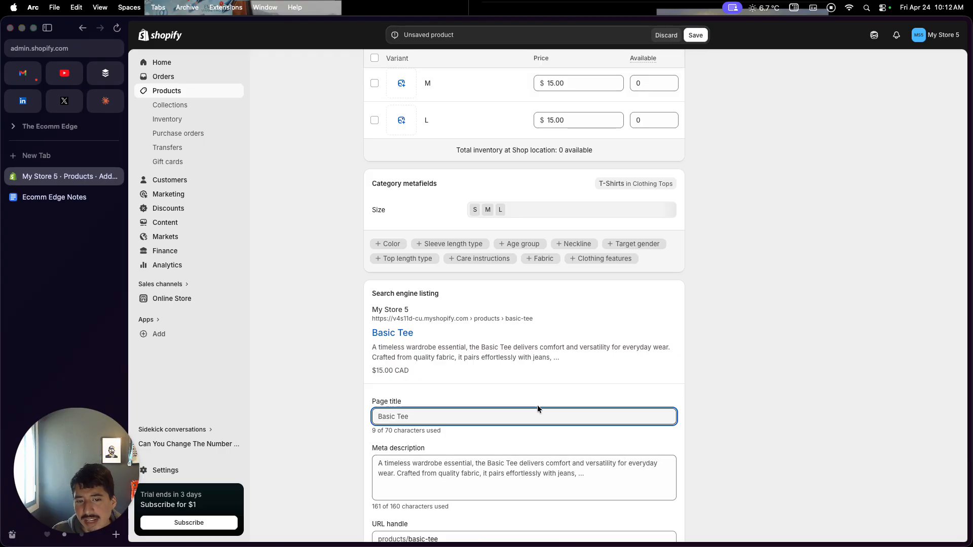
pyautogui.scroll(2, 537, 406)
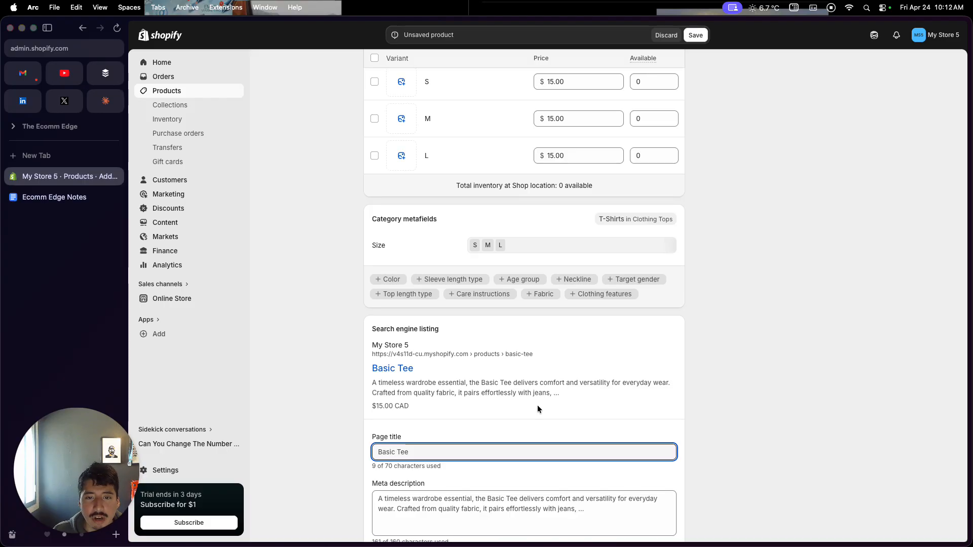
# Review the completed Basic Tee product details and save the new product
pyautogui.scroll(10, 537, 405)
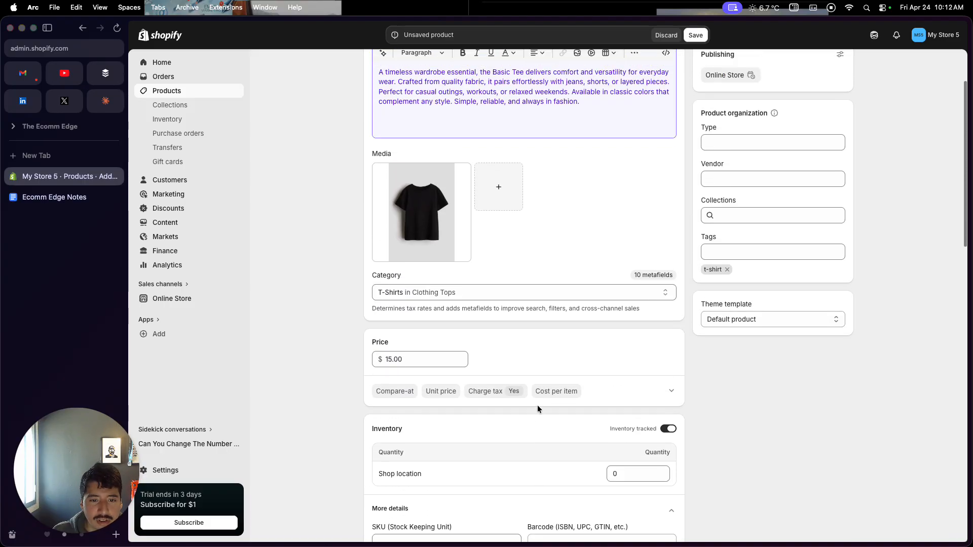
pyautogui.scroll(2, 537, 409)
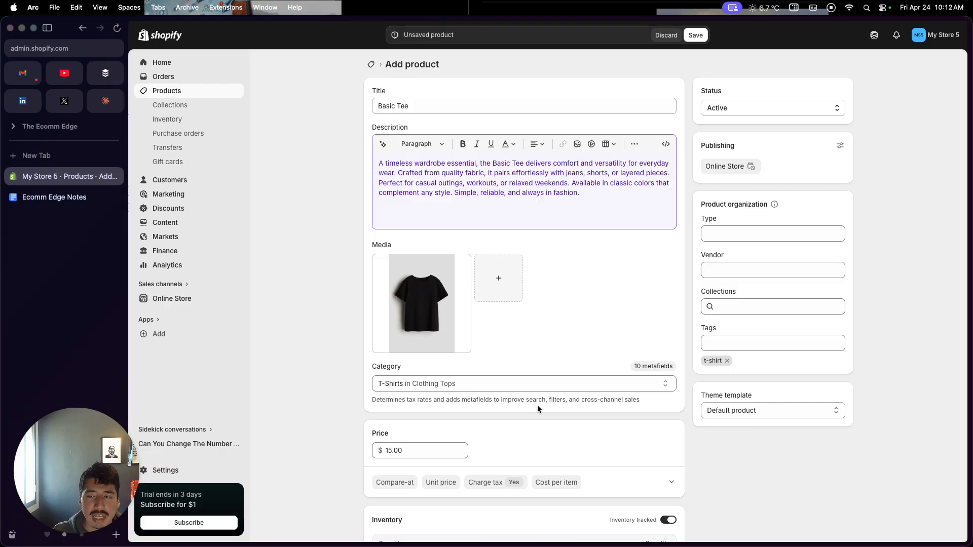
pyautogui.click(696, 35)
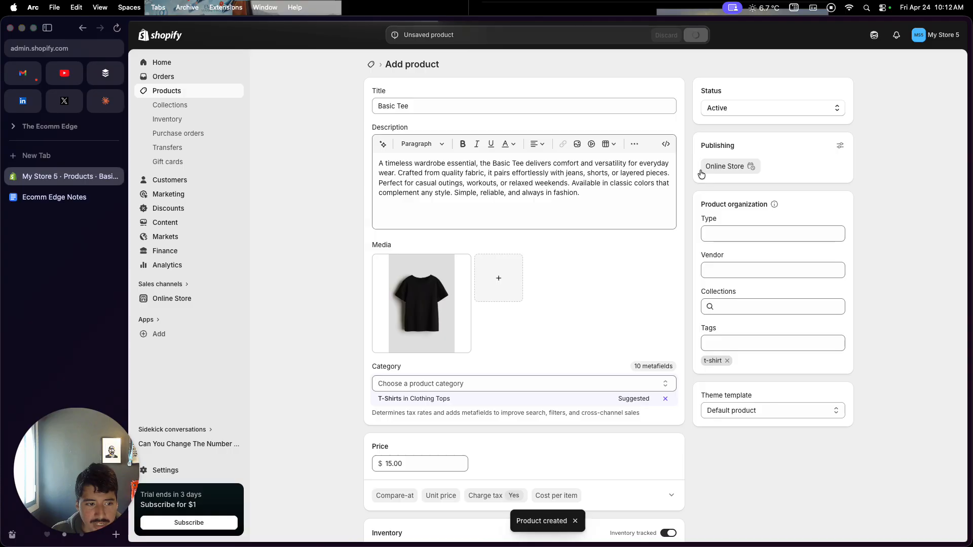
# Switch to the Ecomm Edge Notes document, follow the free tool link for adding products and review the DSers homepage
pyautogui.click(68, 203)
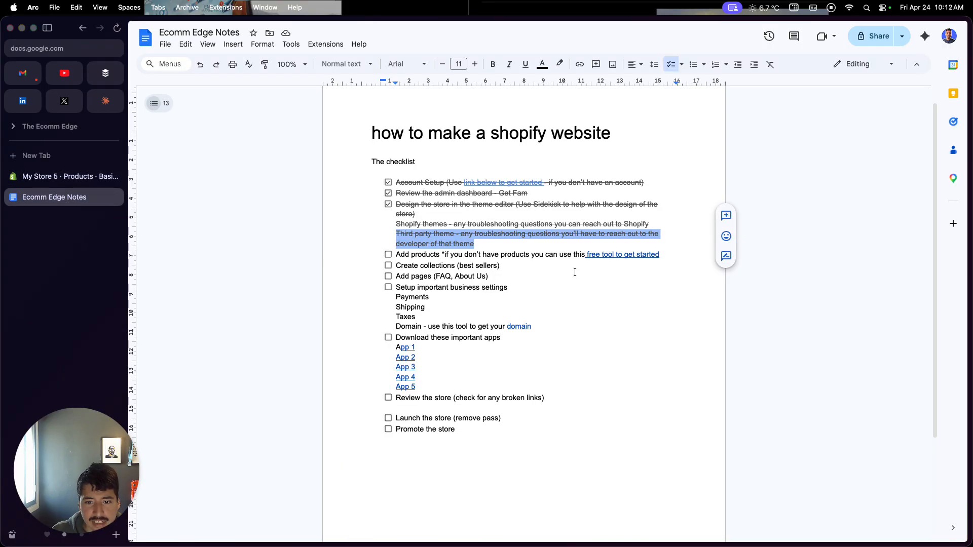
pyautogui.click(599, 255)
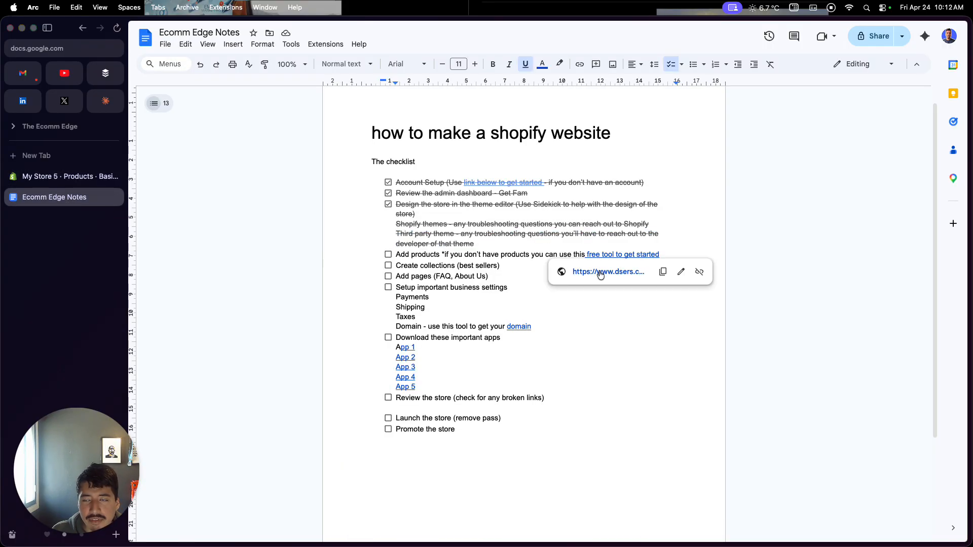
pyautogui.click(600, 273)
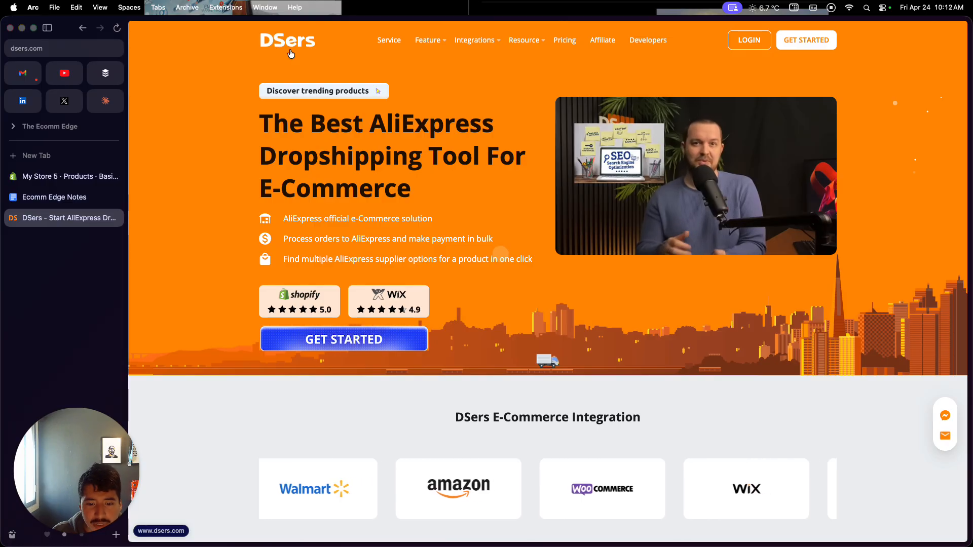
pyautogui.scroll(-5, 475, 192)
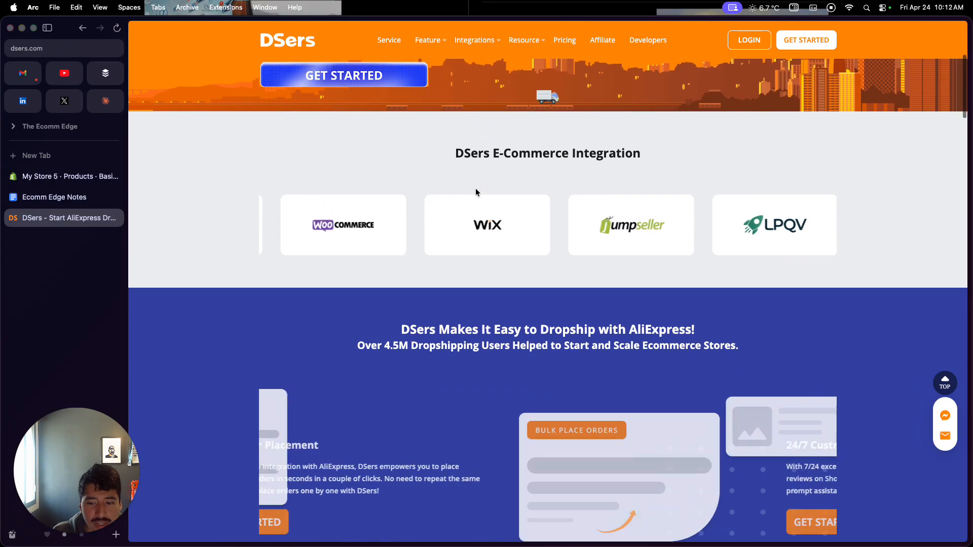
pyautogui.scroll(6, 476, 191)
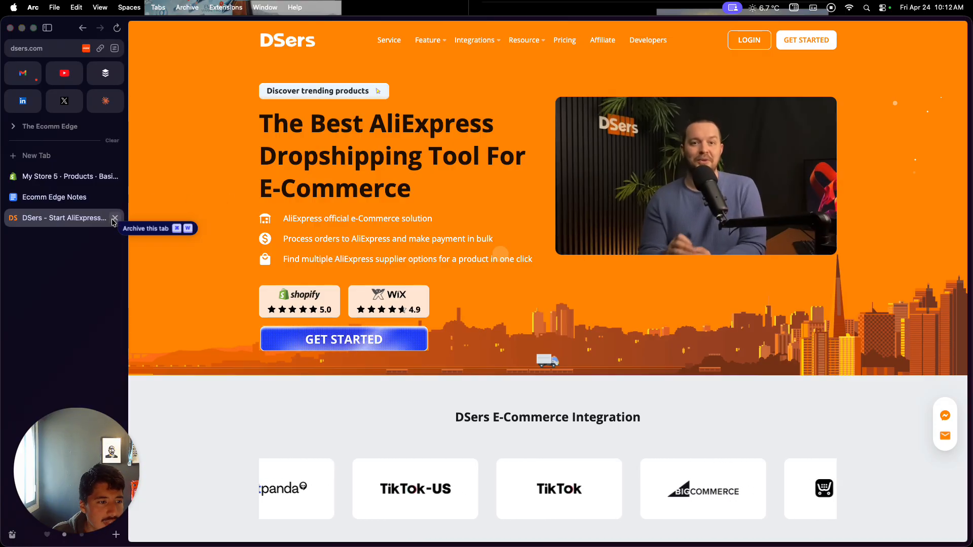
# Close the DSers page and mark the Add products item as done in the notes checklist
pyautogui.click(112, 221)
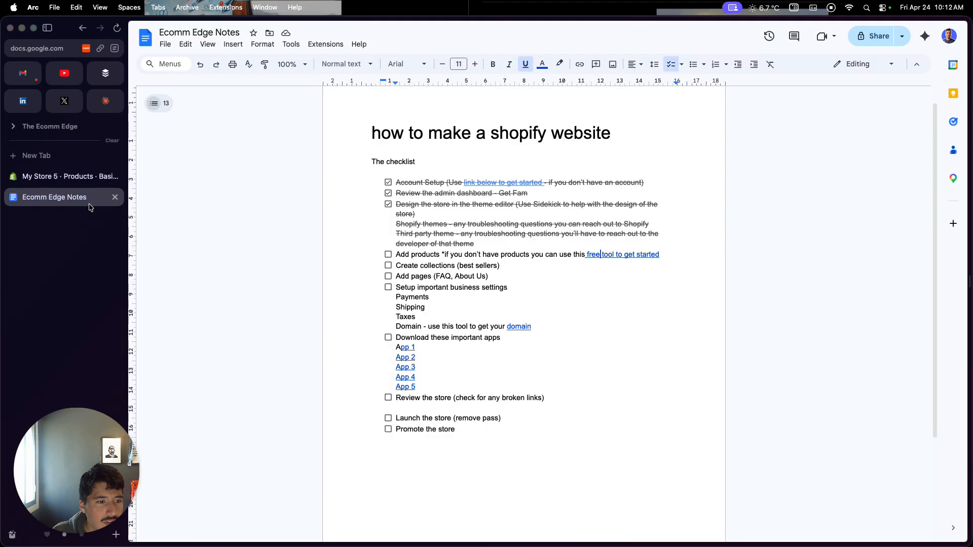
pyautogui.click(388, 254)
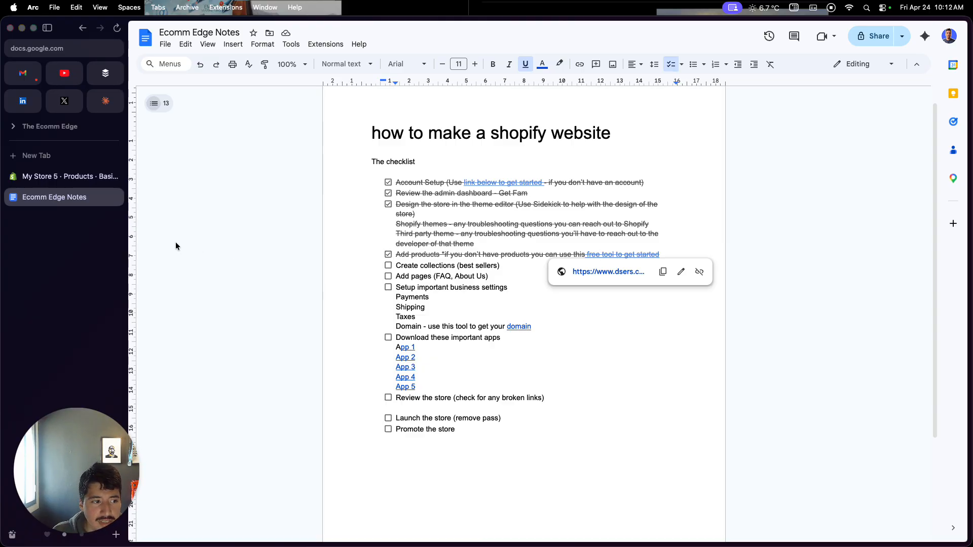
# Switch back to the Shopify admin and start adding a new product collection
pyautogui.click(80, 180)
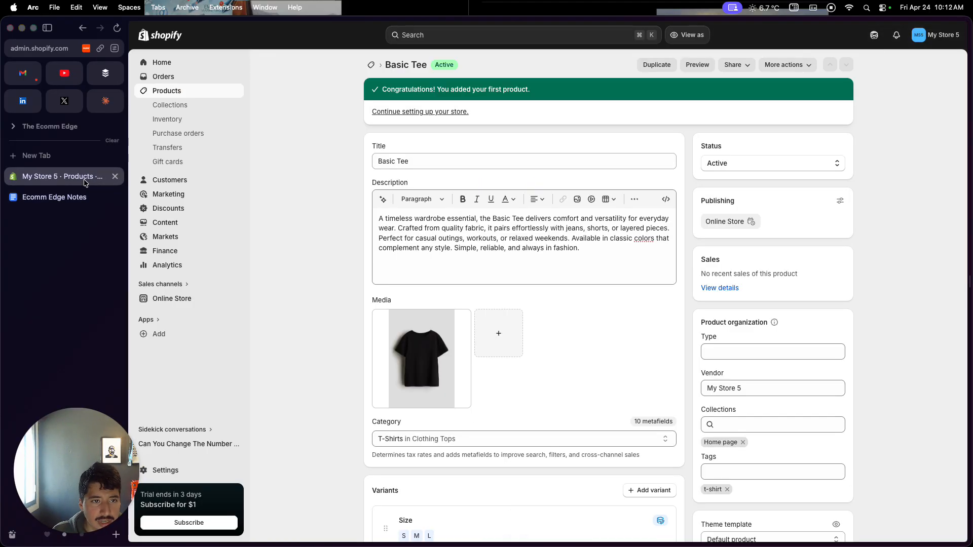
pyautogui.click(212, 106)
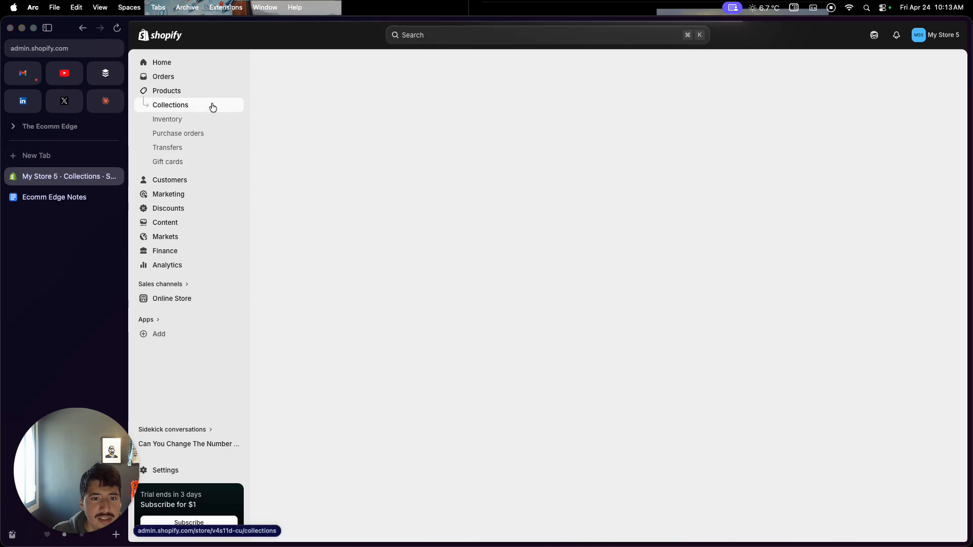
pyautogui.click(923, 65)
pyautogui.click(532, 110)
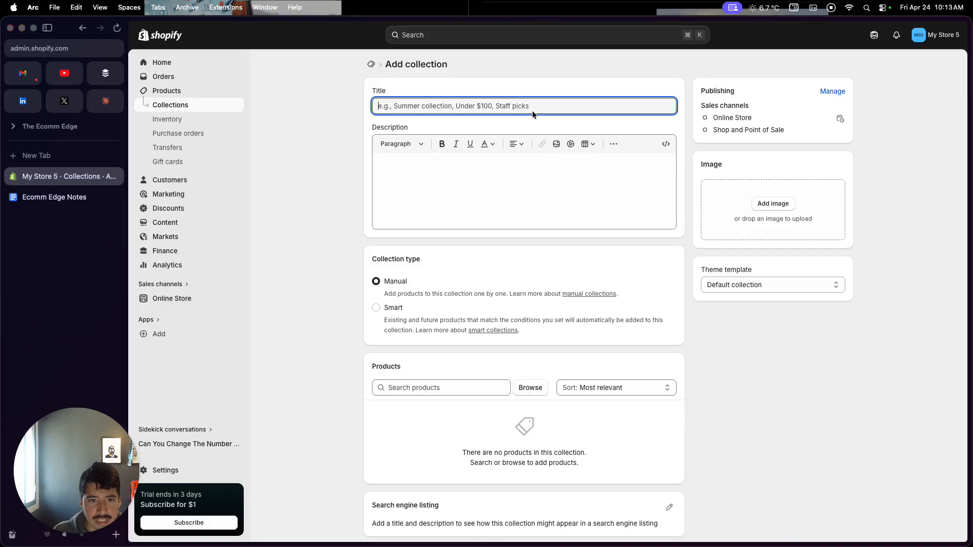
# Title the new collection T-Shirt Collection and look over its type, products and search engine listing sections
pyautogui.write('T-Shirts')
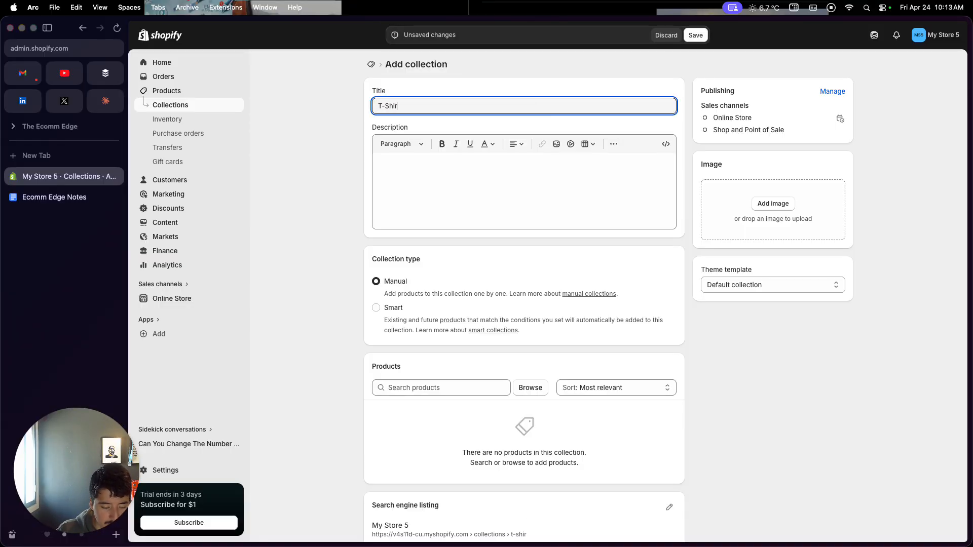
pyautogui.press('BackSpace')
pyautogui.press('BackSpace')
pyautogui.write('Collection')
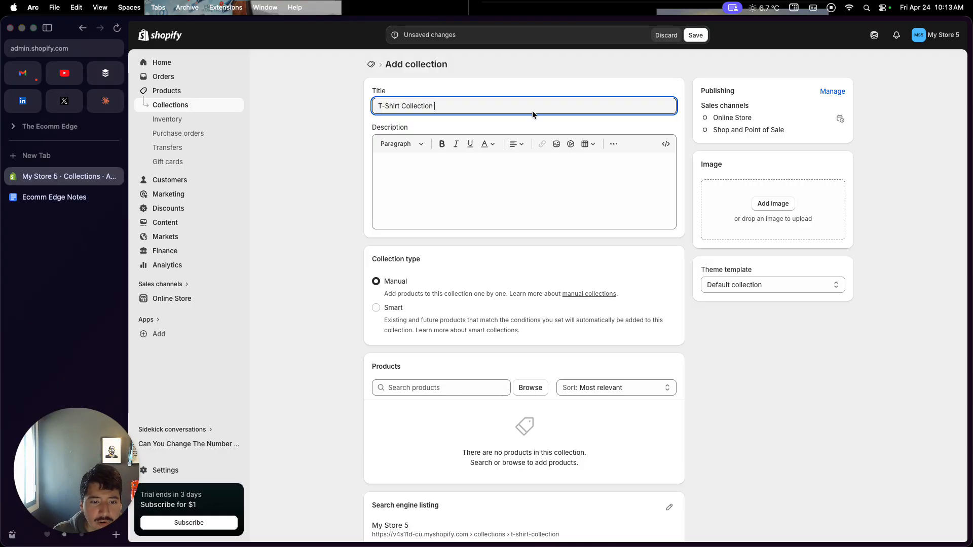
pyautogui.scroll(-3, 456, 288)
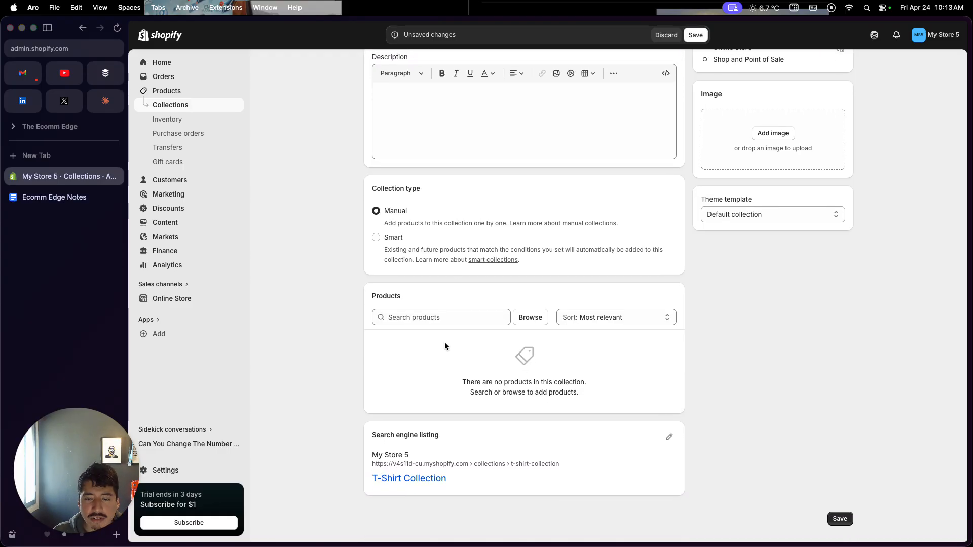
pyautogui.scroll(3, 445, 344)
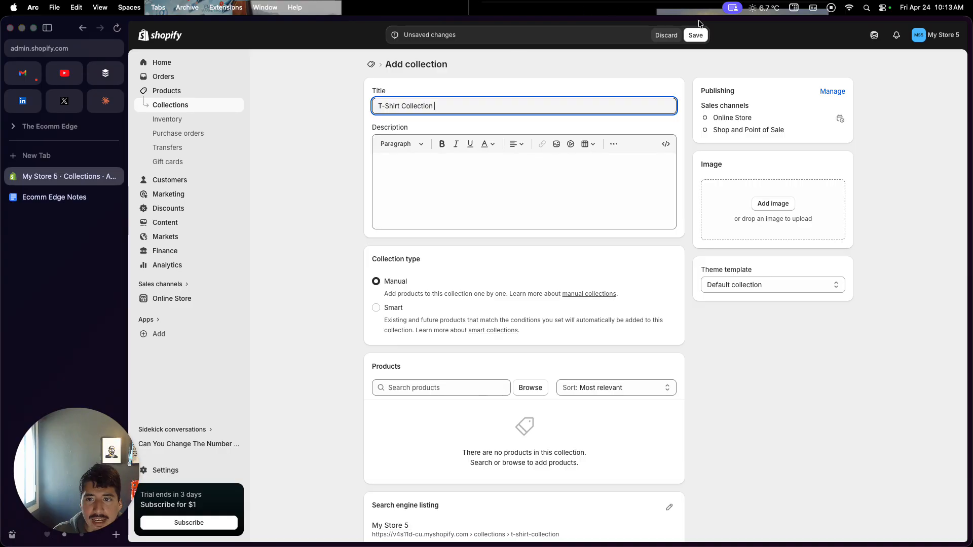
# Retitle the new collection Best sellers, keep it as a manual collection and save it
pyautogui.moveTo(436, 106); pyautogui.dragTo(365, 114)
pyautogui.write('Best sellers')
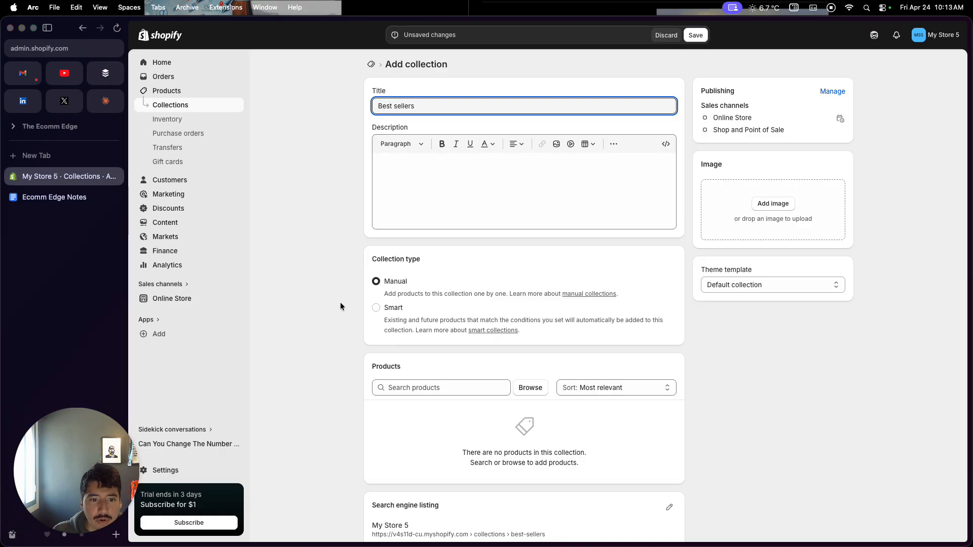
pyautogui.scroll(-3, 339, 302)
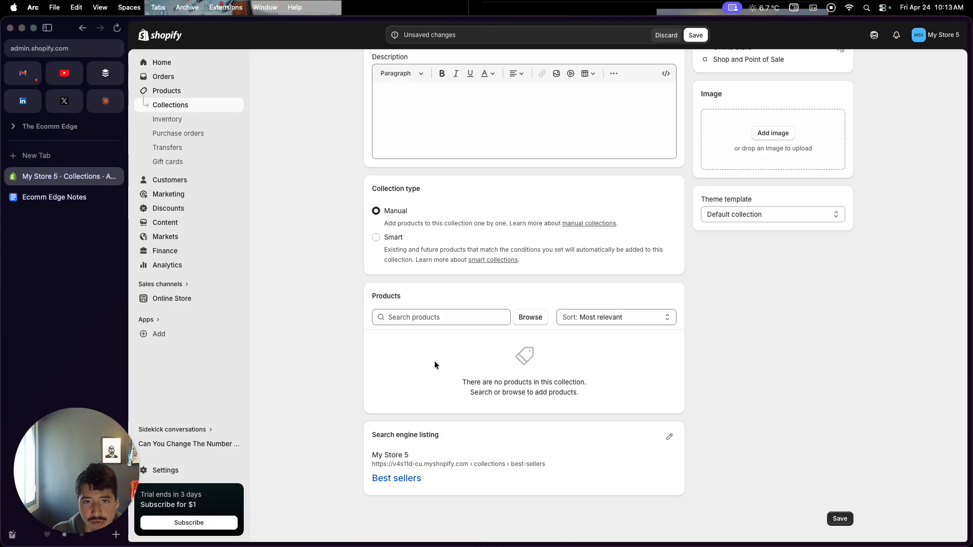
pyautogui.scroll(3, 434, 362)
pyautogui.click(700, 36)
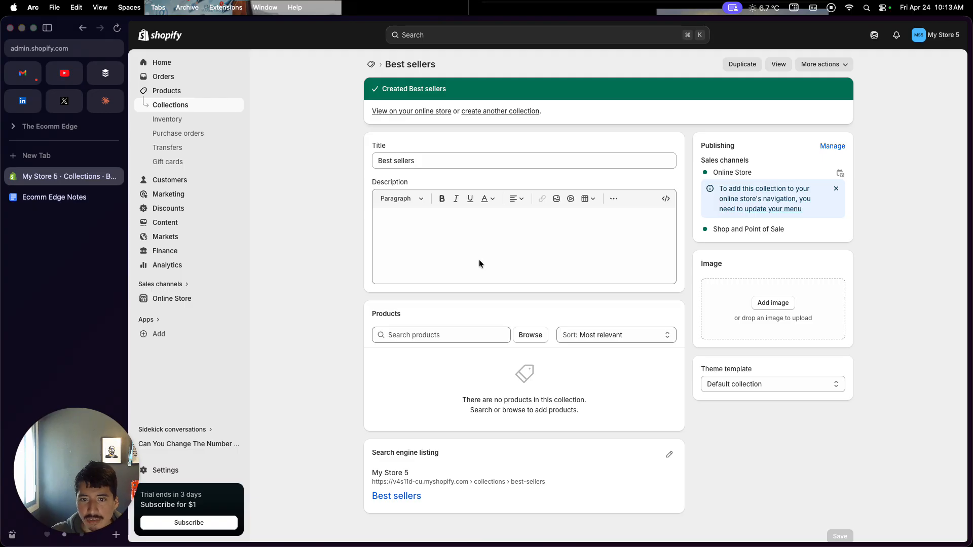
# Switch to the Ecomm Edge Notes document and mark the Create collections item as done
pyautogui.click(55, 197)
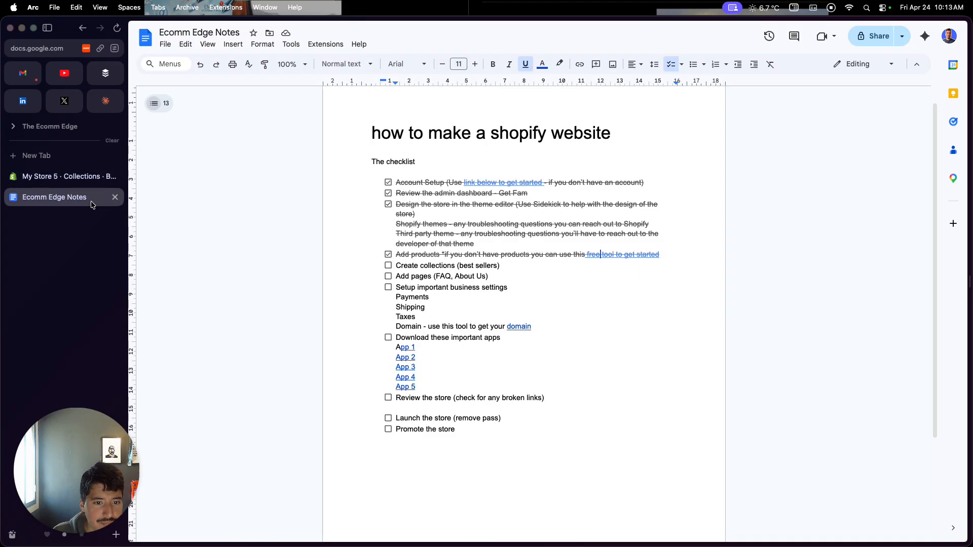
pyautogui.click(388, 266)
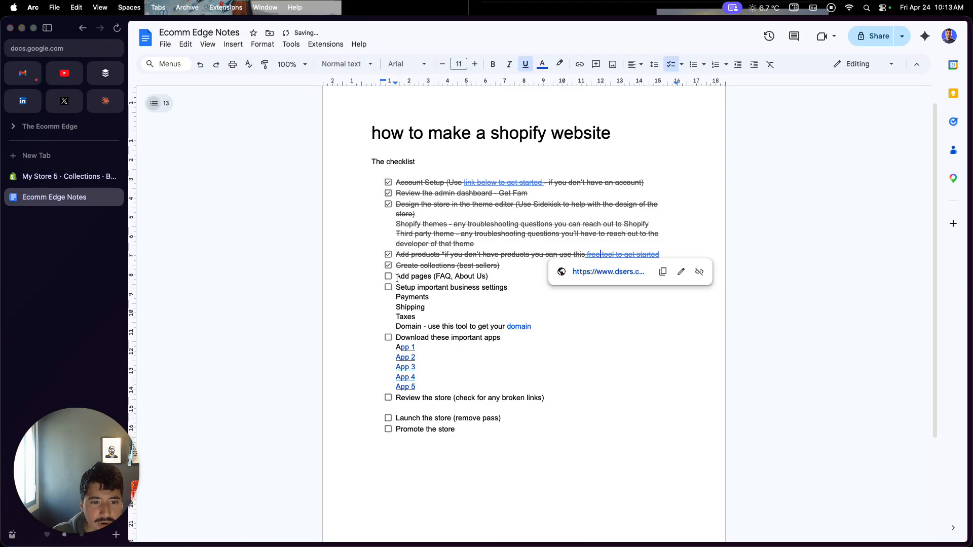
# Switch back to the Shopify admin and create an online store page titled about us, set to Visible, and save it
pyautogui.click(63, 178)
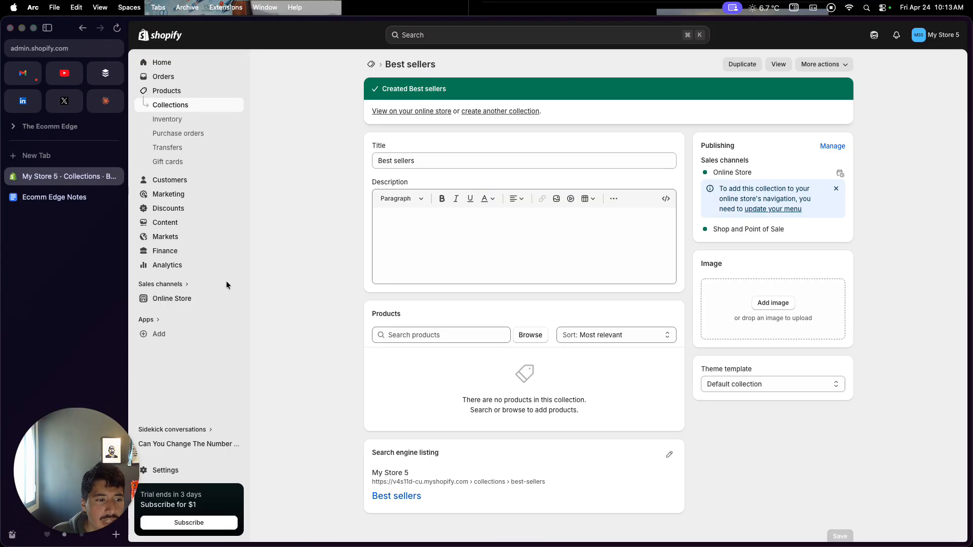
pyautogui.click(172, 298)
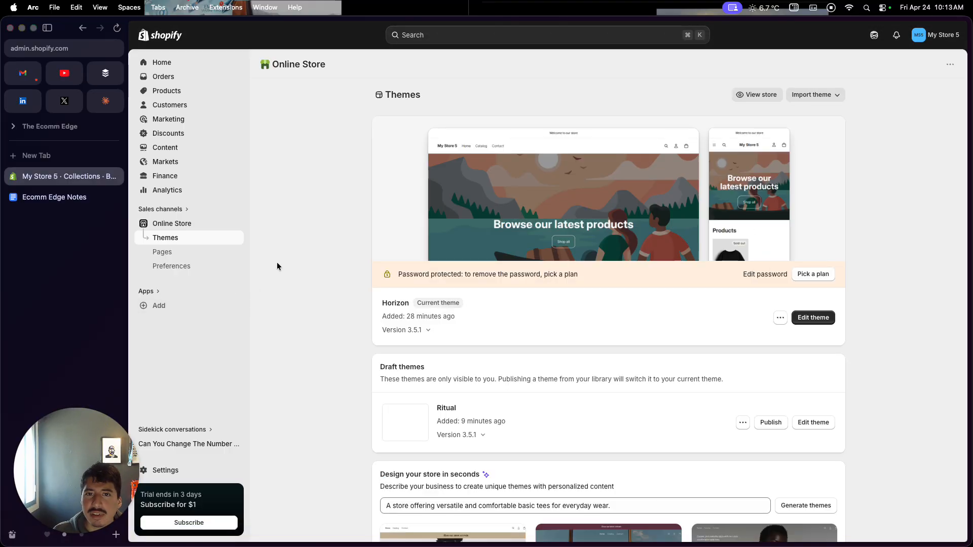
pyautogui.click(205, 259)
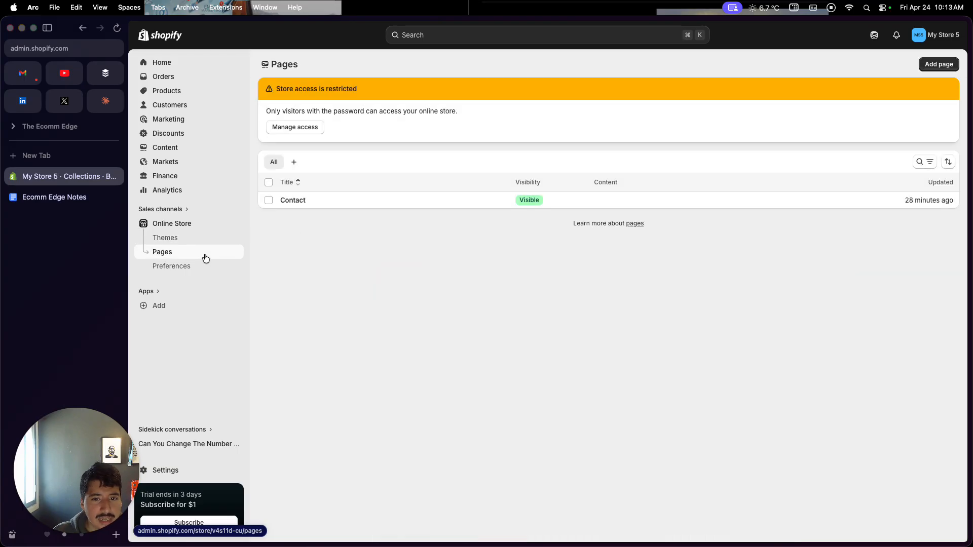
pyautogui.click(939, 64)
pyautogui.click(597, 105)
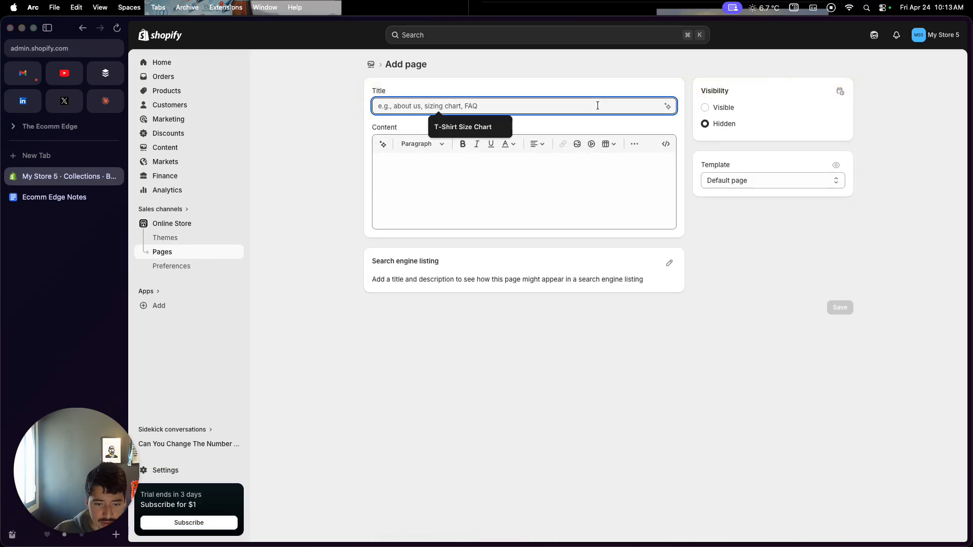
pyautogui.write('about us')
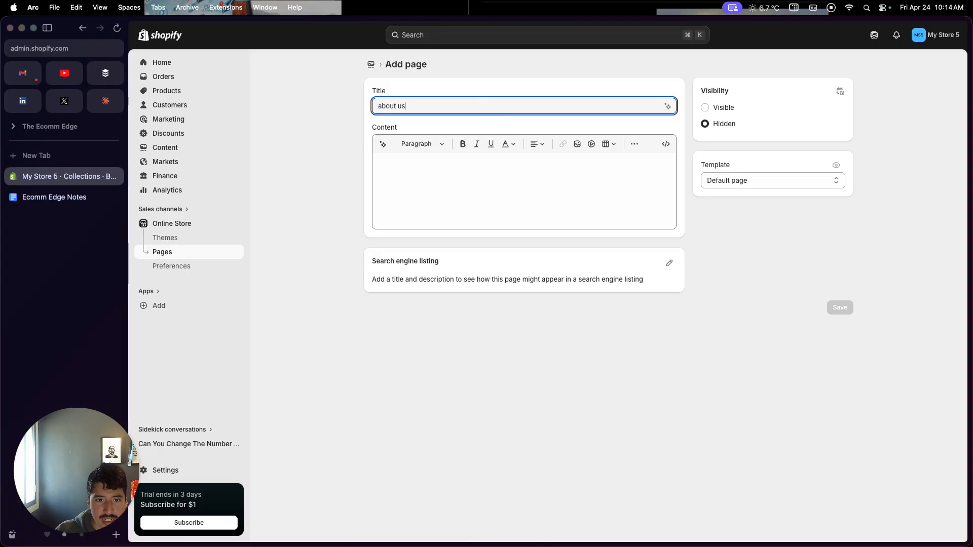
pyautogui.click(705, 108)
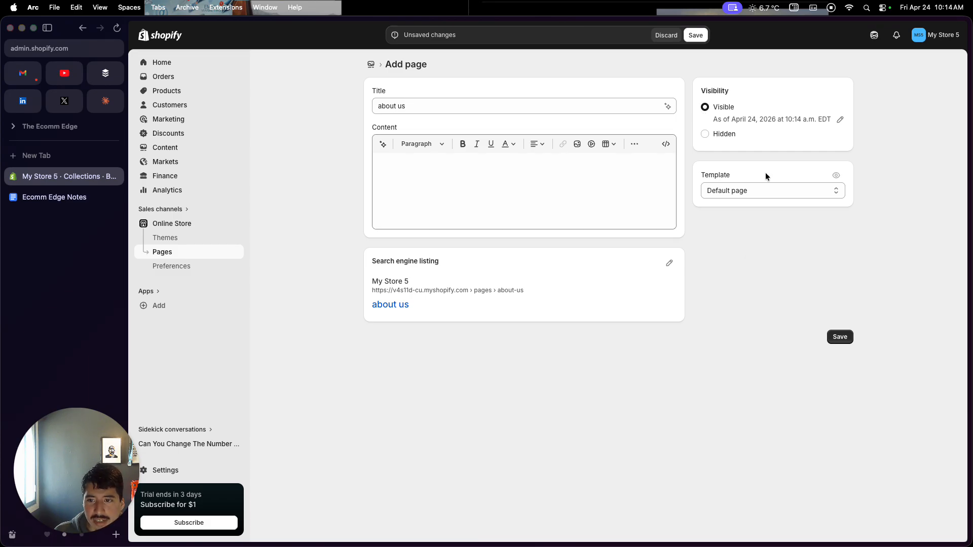
pyautogui.click(702, 33)
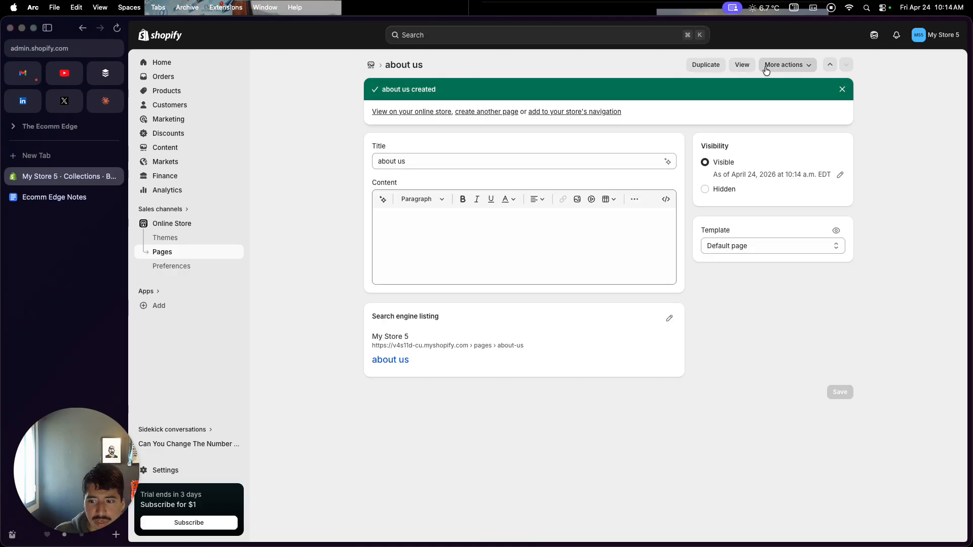
# Return to the pages list, add another page titled FAQ with its visibility set to Visible, and save it
pyautogui.click(372, 65)
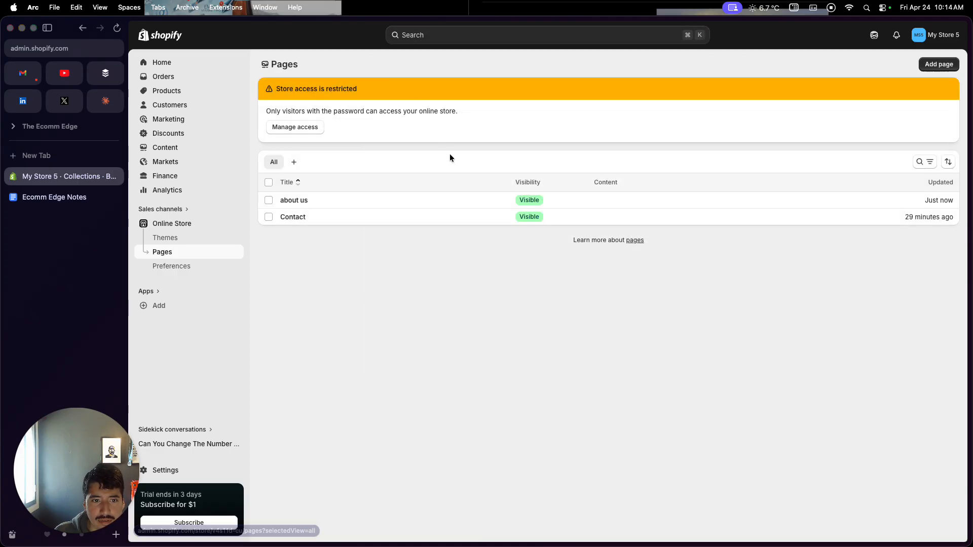
pyautogui.click(940, 62)
pyautogui.click(492, 108)
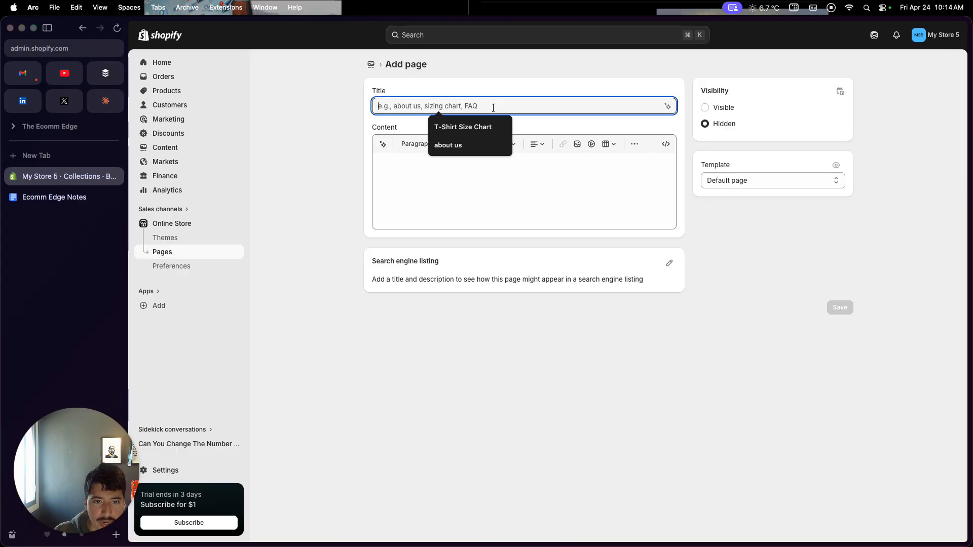
pyautogui.write('FAQ')
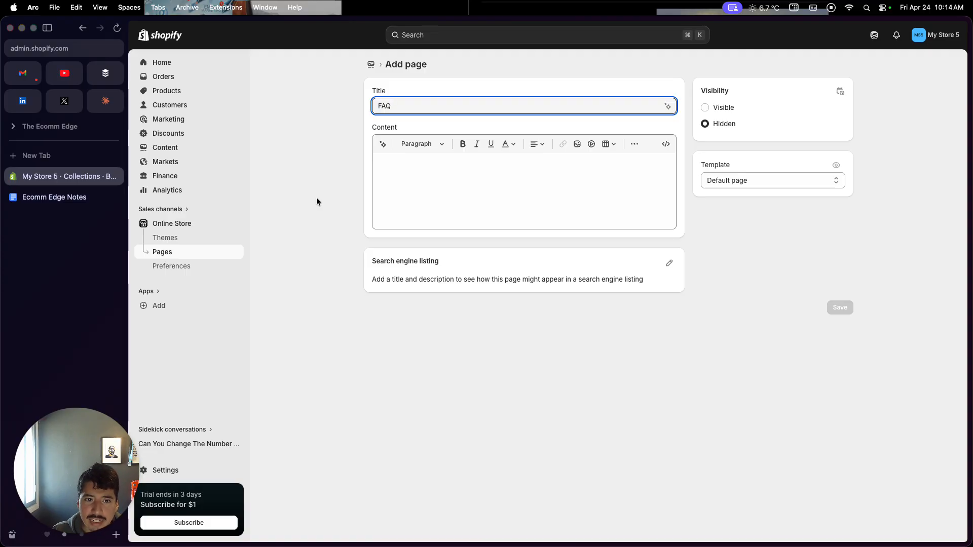
pyautogui.click(391, 161)
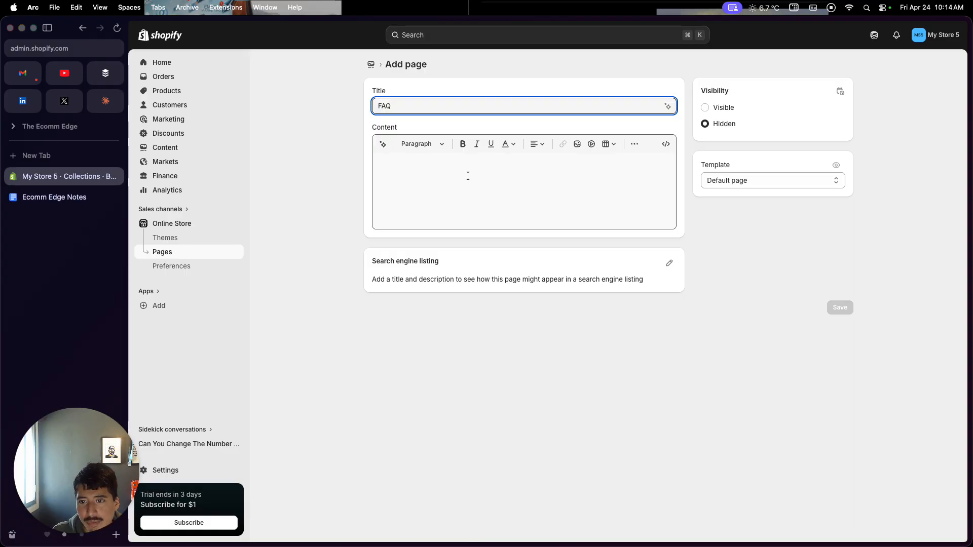
pyautogui.click(704, 107)
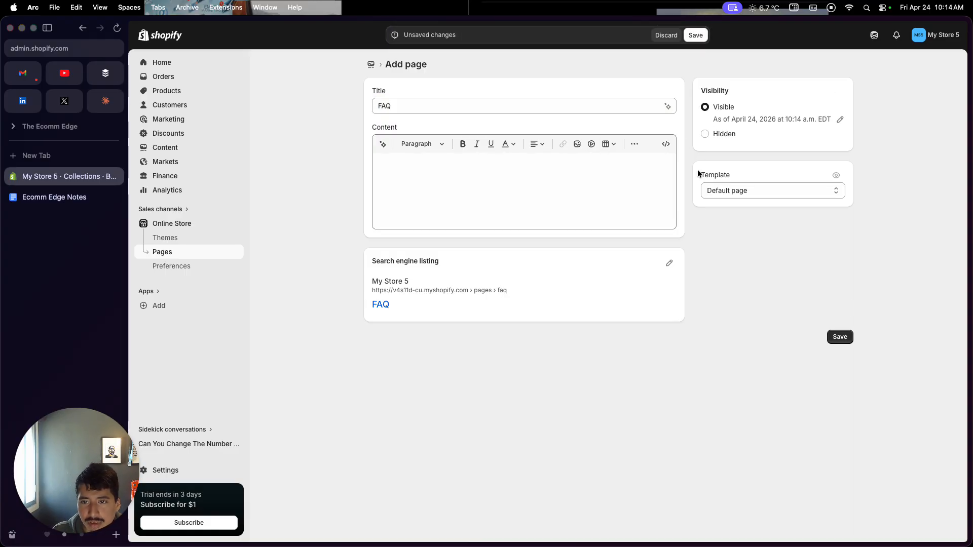
pyautogui.click(842, 338)
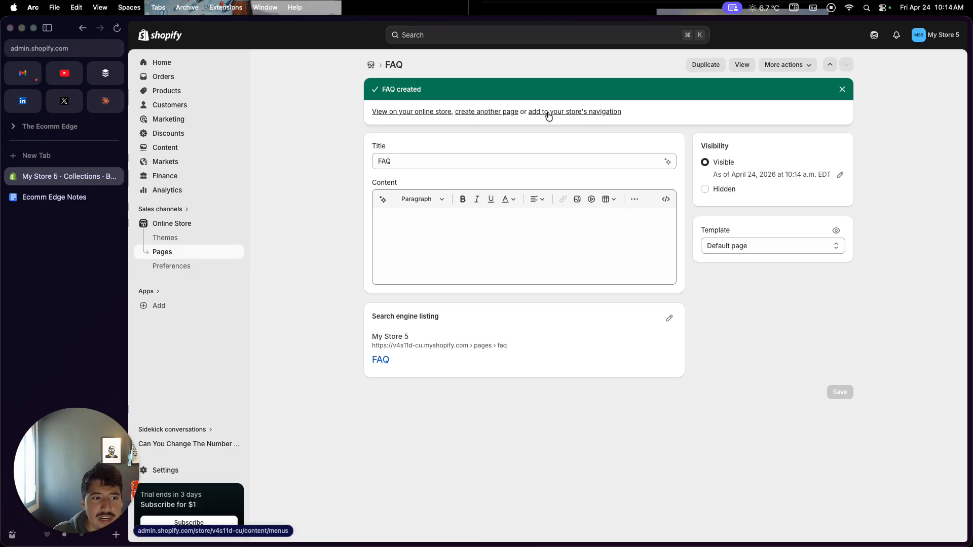
# Examine the store's Main menu and the link set for its Catalog item, and return to the menus list
pyautogui.click(178, 148)
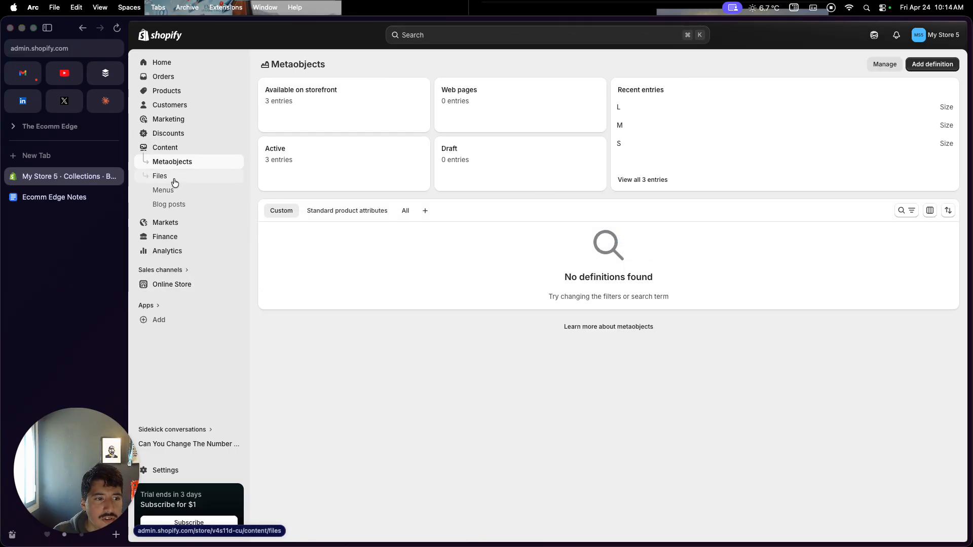
pyautogui.click(174, 191)
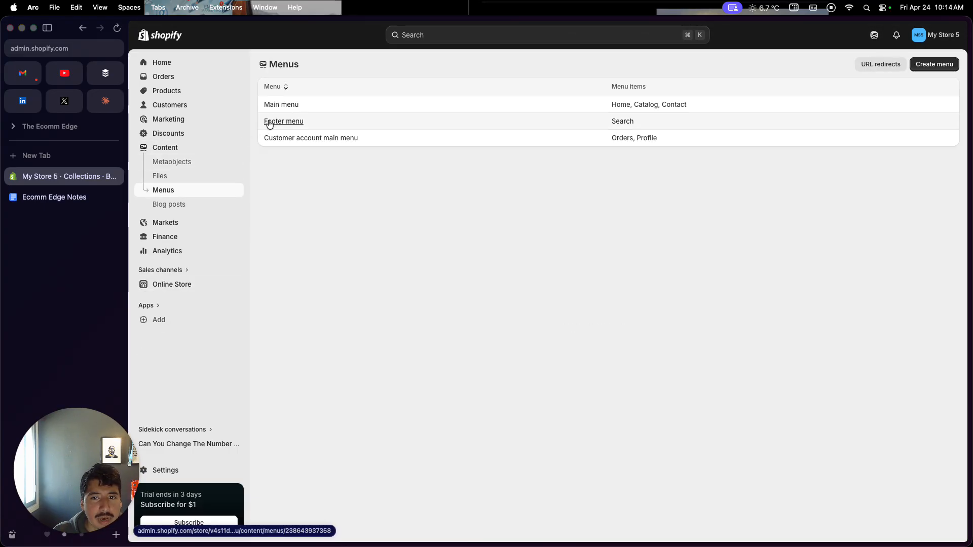
pyautogui.click(273, 105)
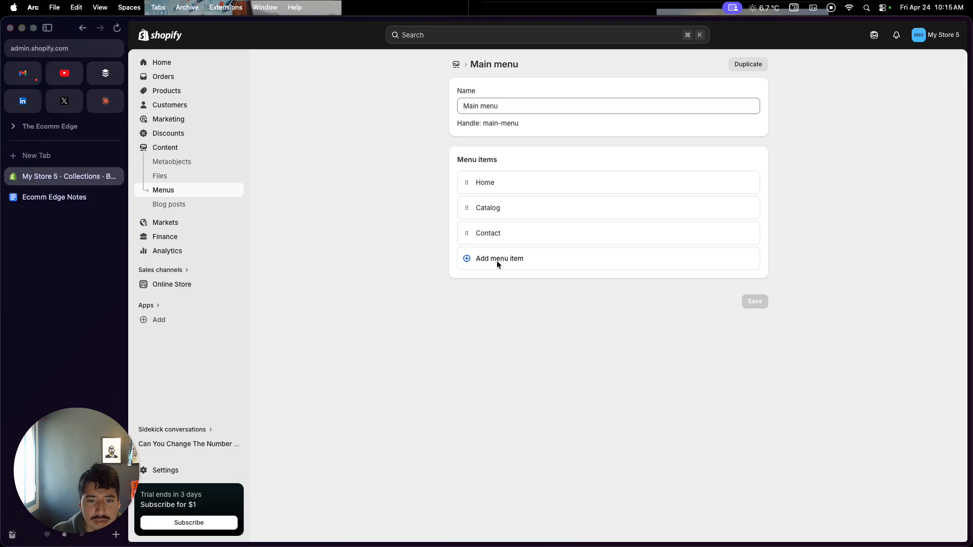
pyautogui.click(487, 216)
pyautogui.click(172, 175)
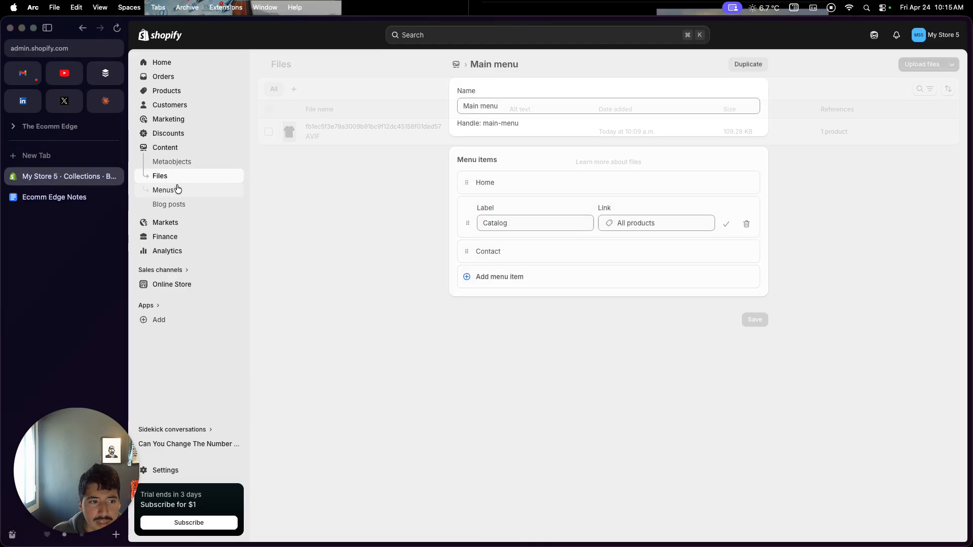
pyautogui.click(175, 190)
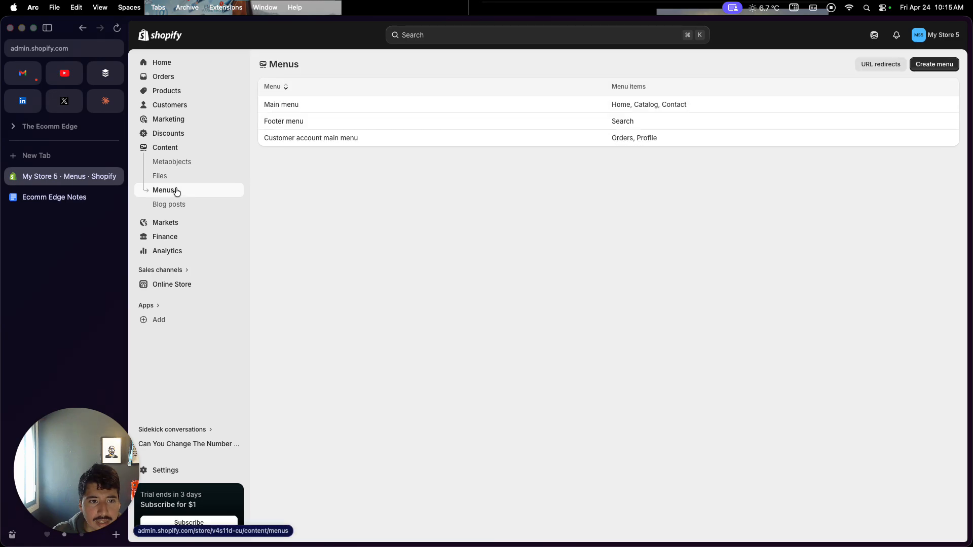
# Add an About Us item linked to the about us page to the Main menu and save the menu
pyautogui.click(395, 104)
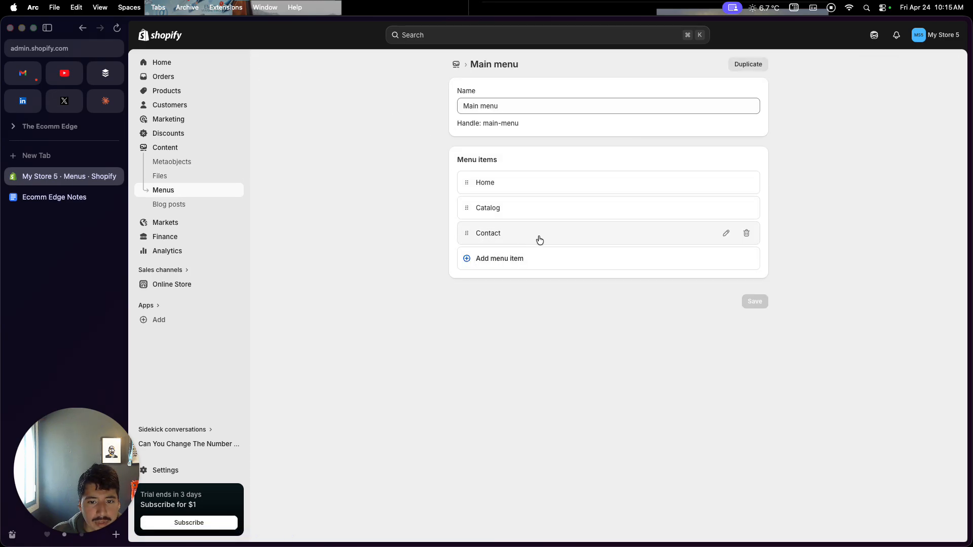
pyautogui.click(587, 257)
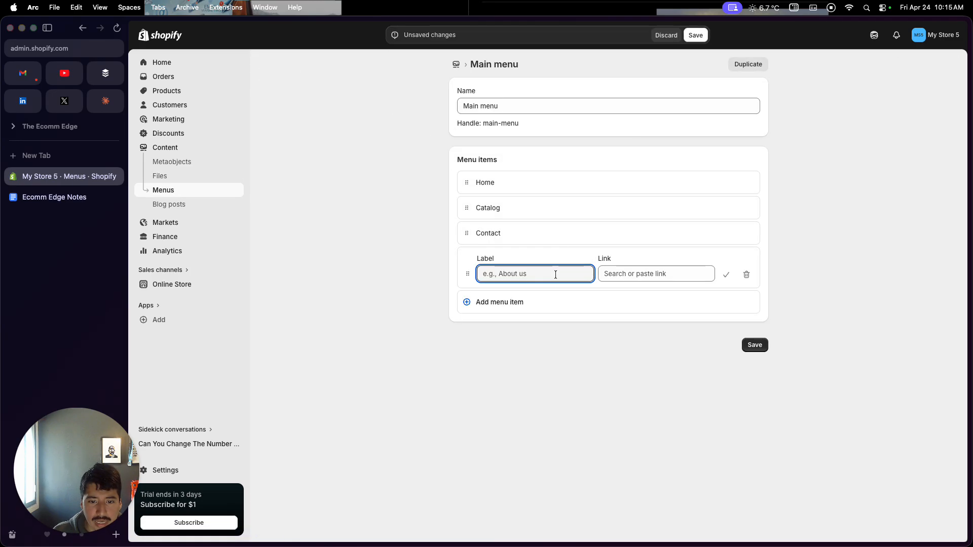
pyautogui.write('About Us')
pyautogui.click(629, 274)
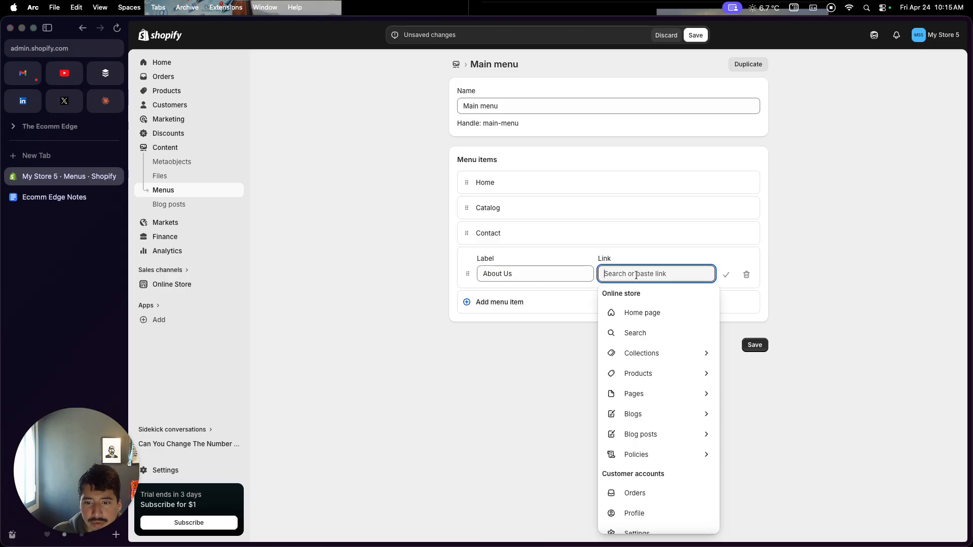
pyautogui.click(637, 388)
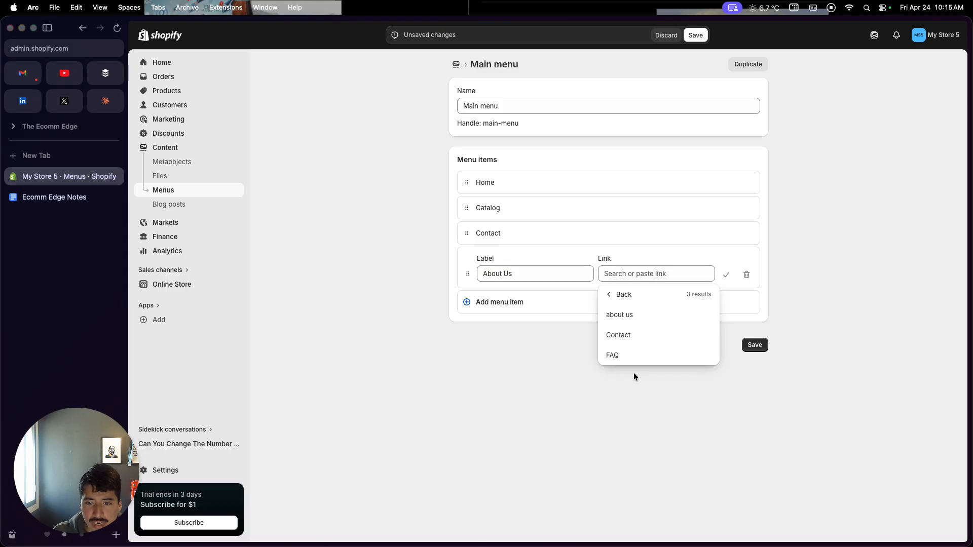
pyautogui.click(629, 316)
pyautogui.click(726, 275)
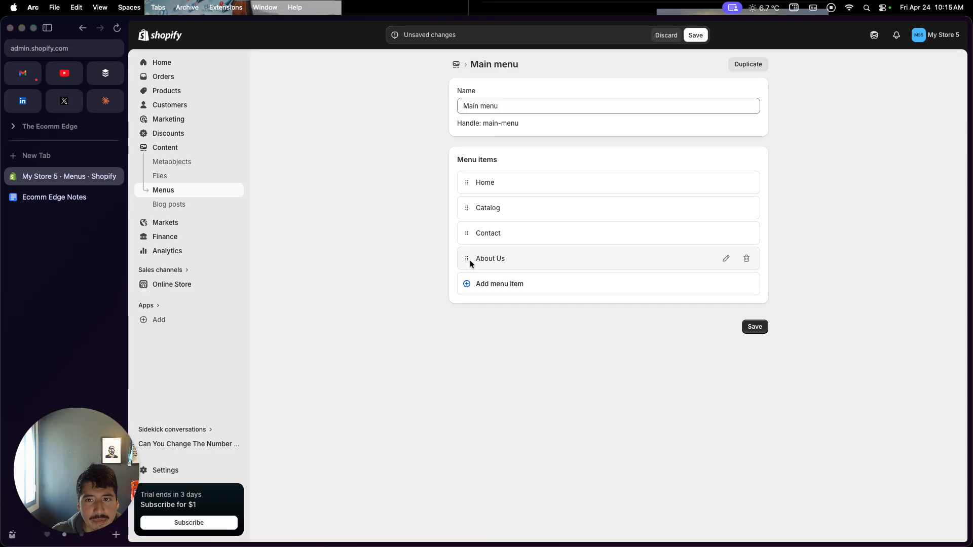
pyautogui.click(696, 35)
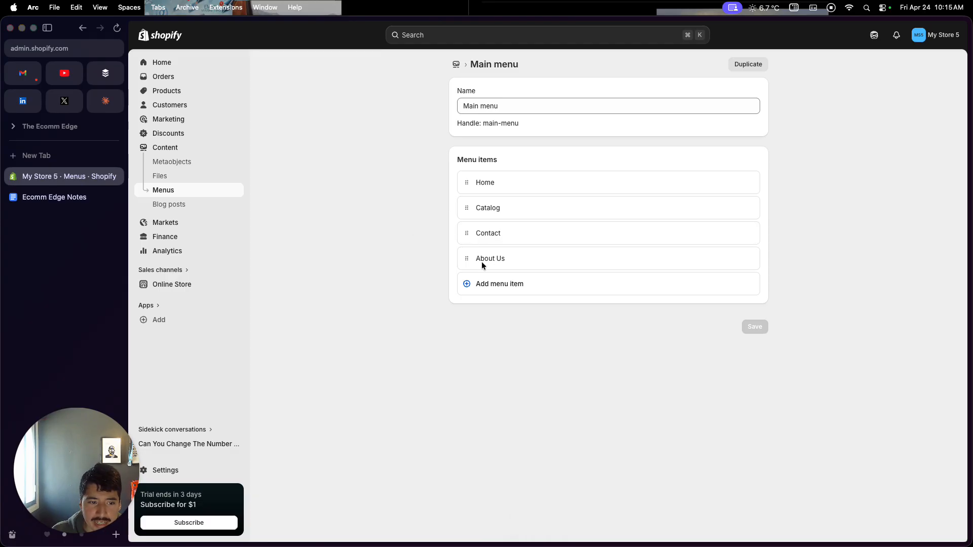
# Switch to the Ecomm Edge Notes document and mark the Add pages item as done
pyautogui.click(60, 198)
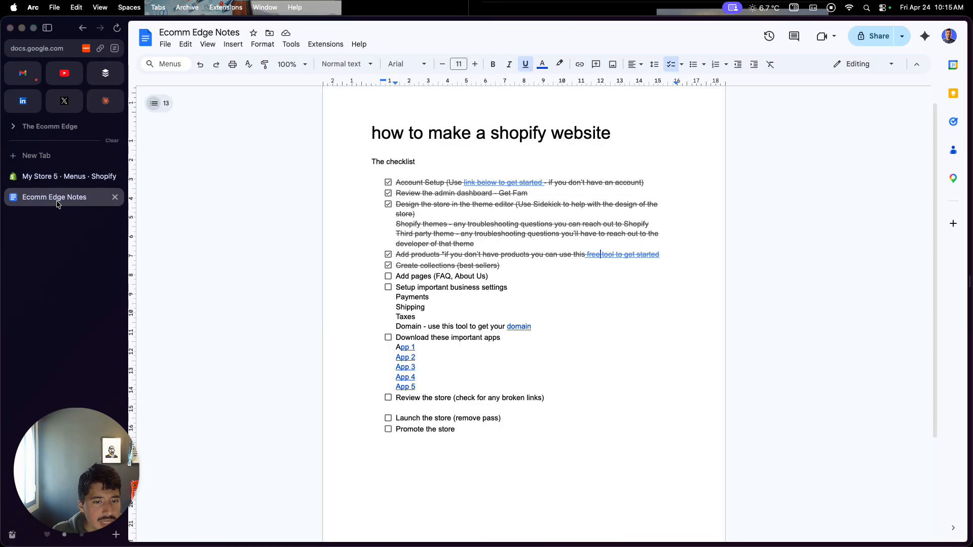
pyautogui.click(388, 277)
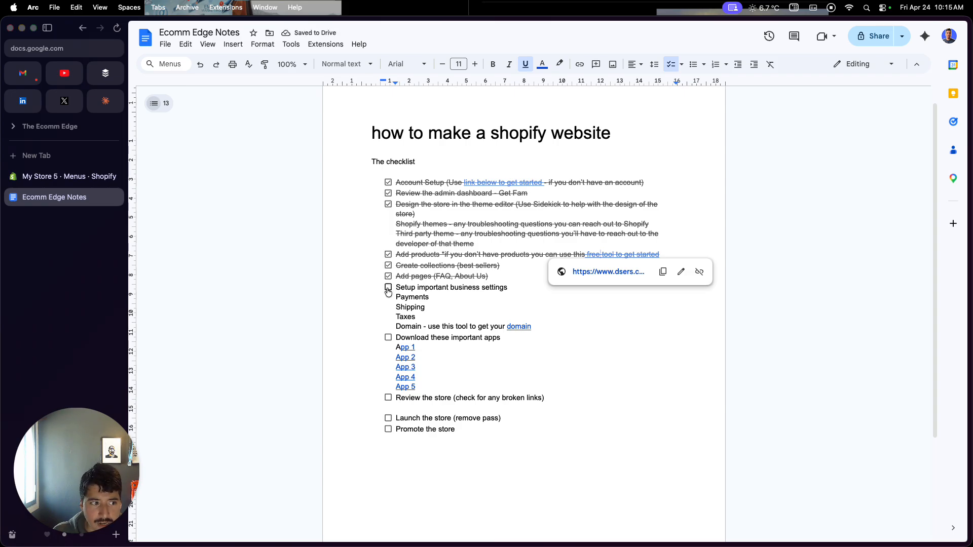
# Switch back to the Shopify admin and review the payment options in the store settings
pyautogui.click(69, 175)
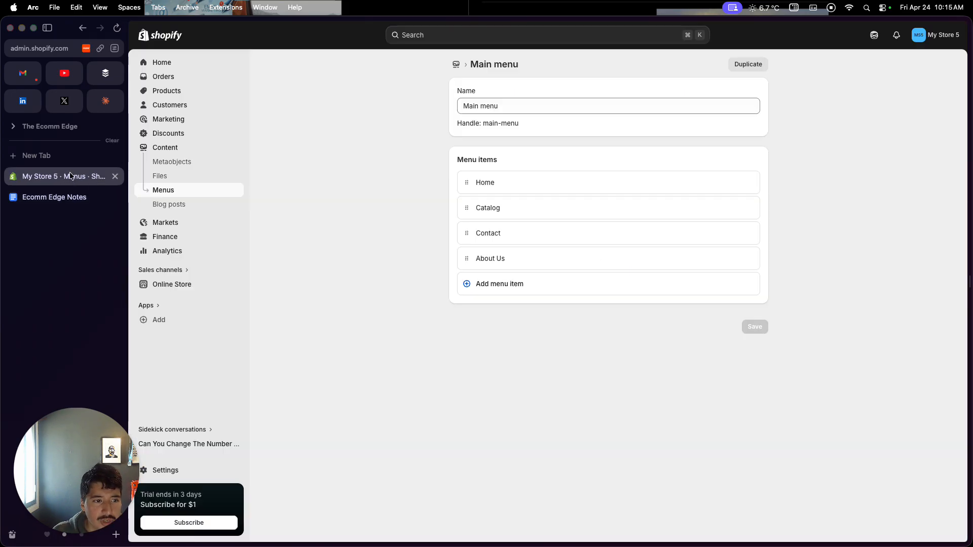
pyautogui.click(184, 465)
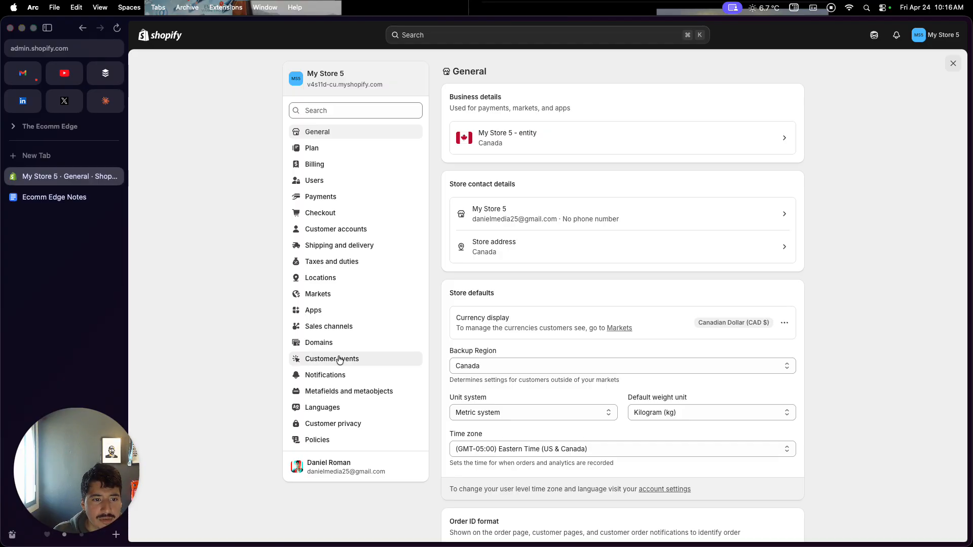
pyautogui.click(380, 198)
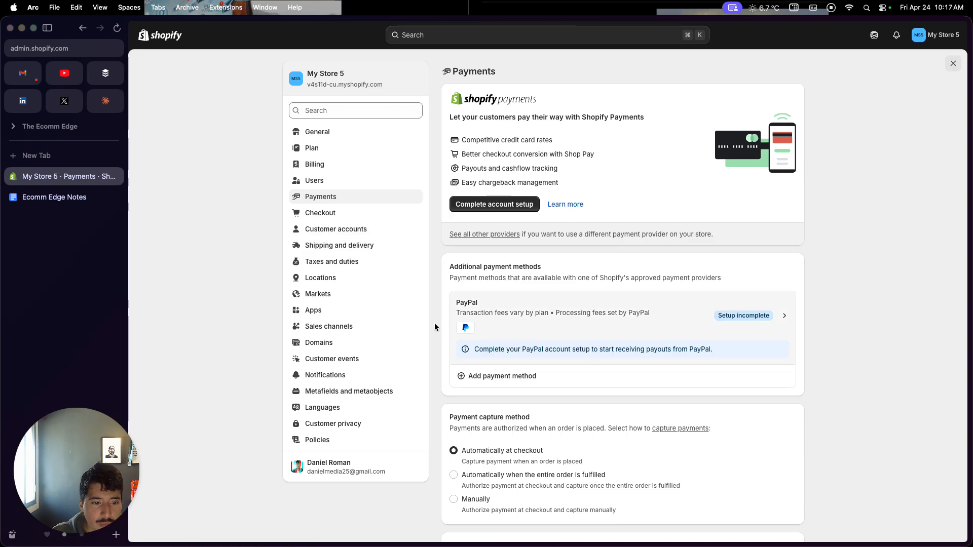
# Examine the shipping zones, rates and market notices in the General profile of the shipping and delivery settings
pyautogui.click(376, 250)
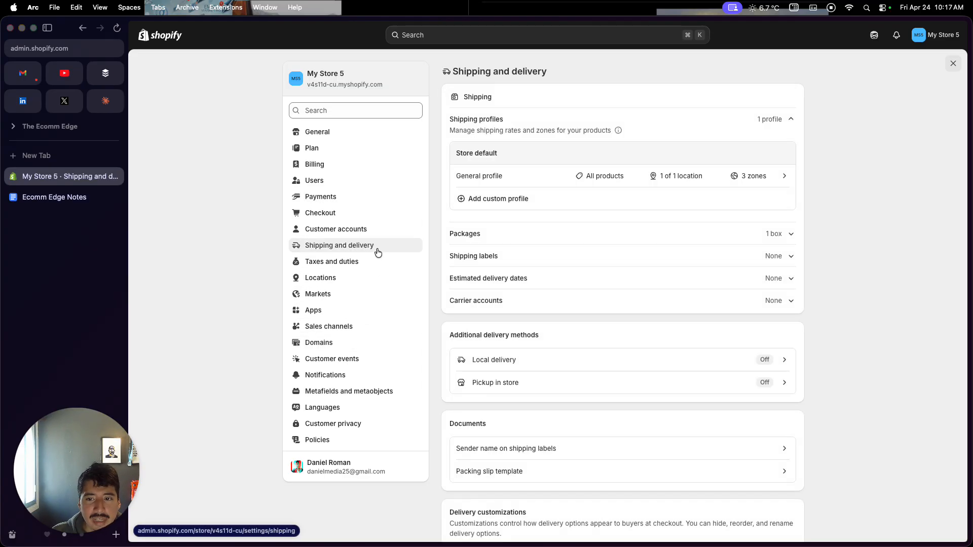
pyautogui.click(477, 178)
pyautogui.scroll(-5, 452, 326)
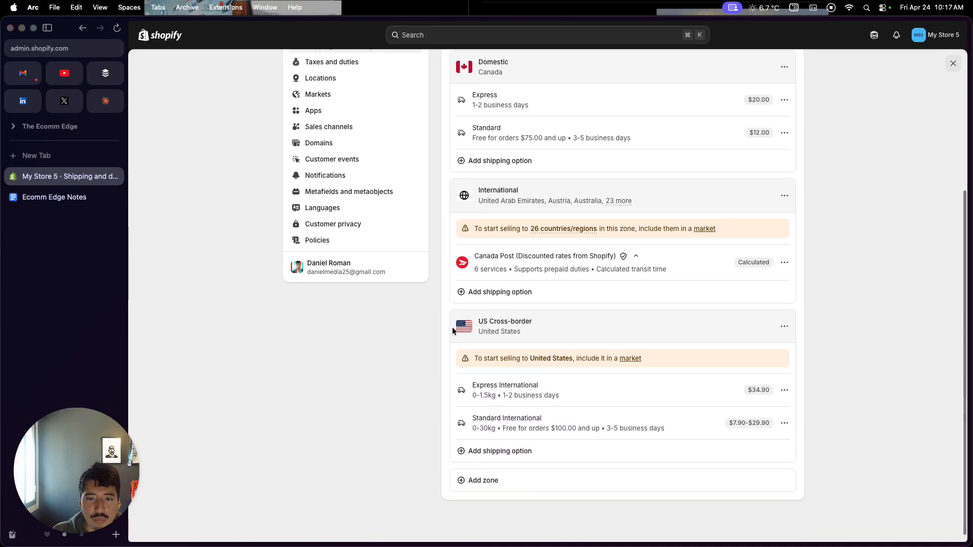
pyautogui.scroll(3, 451, 336)
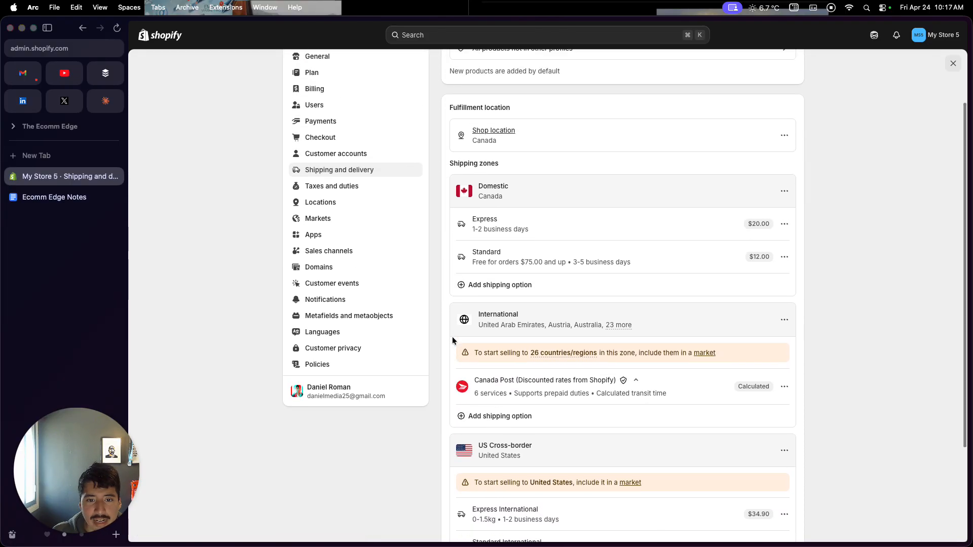
pyautogui.scroll(1, 452, 337)
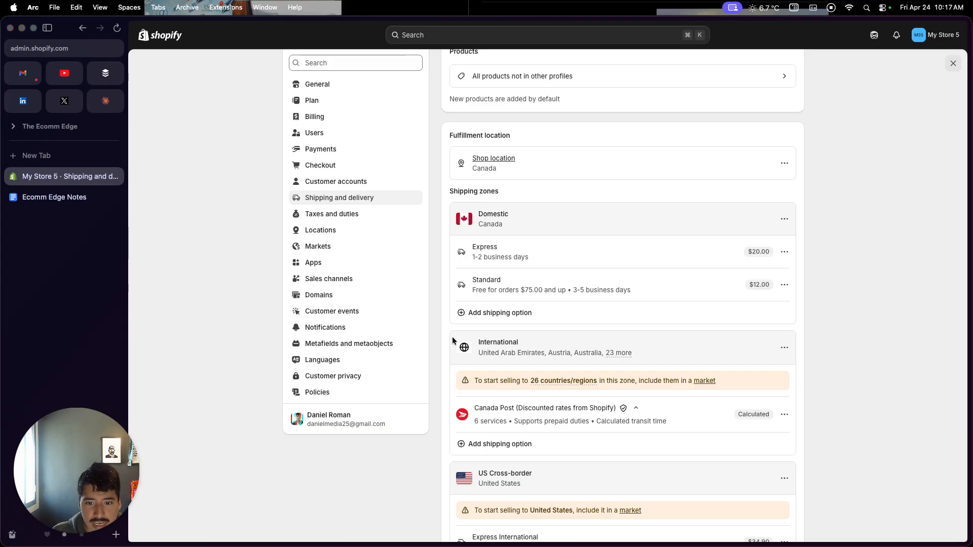
pyautogui.scroll(-3, 452, 337)
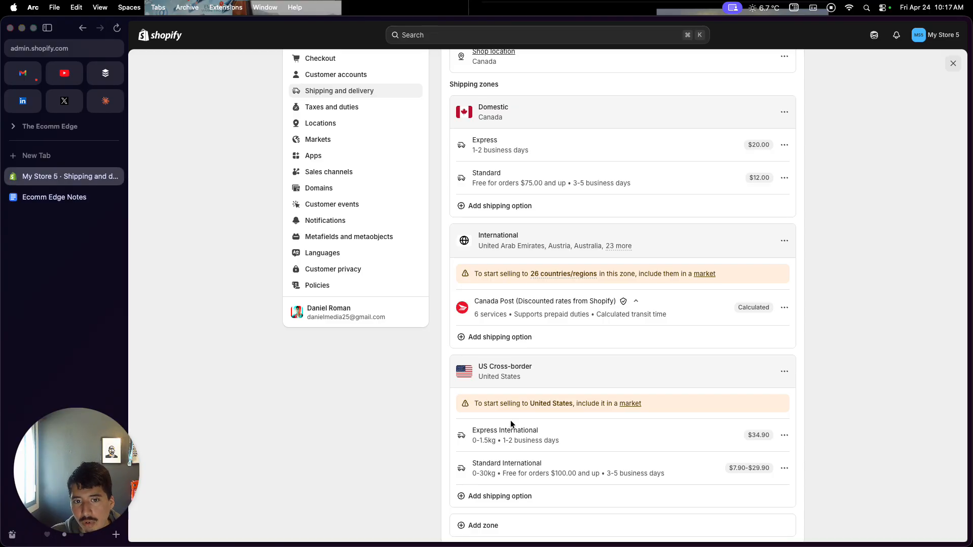
pyautogui.scroll(5, 567, 314)
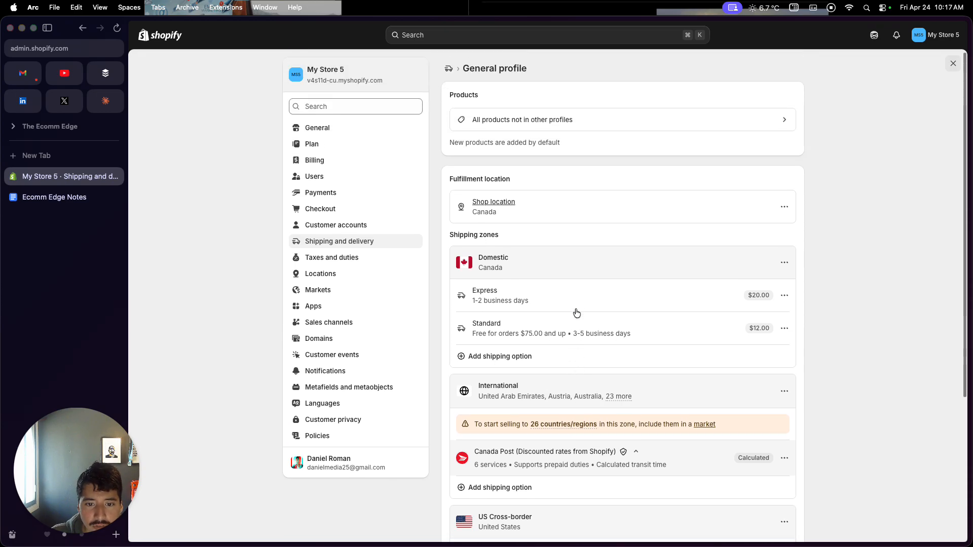
pyautogui.scroll(-6, 505, 379)
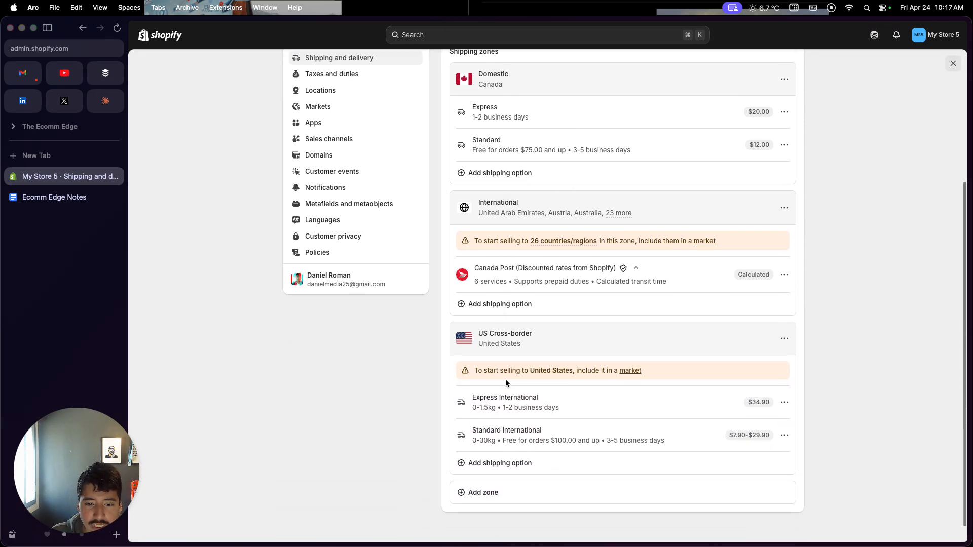
pyautogui.moveTo(472, 362); pyautogui.dragTo(573, 364)
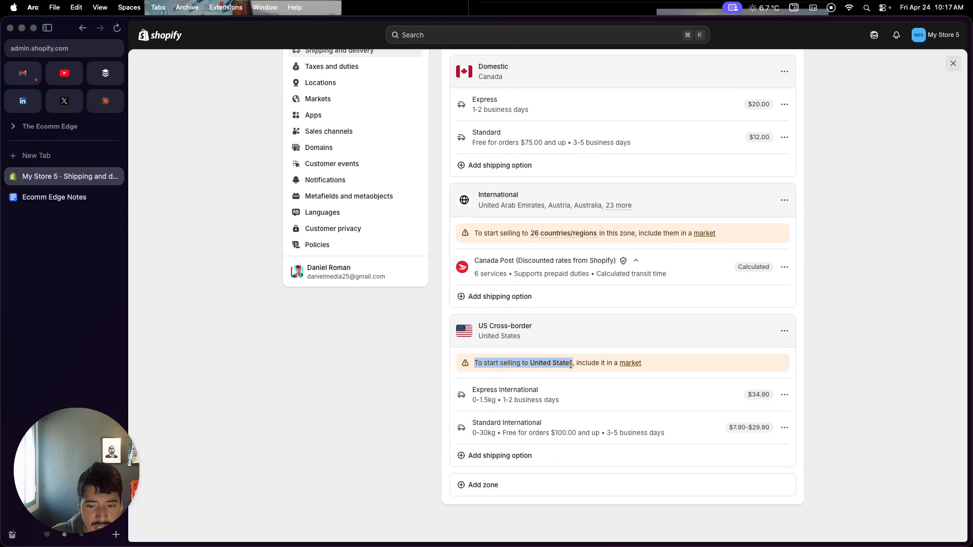
# Follow the US Cross-border zone's market link, create the suggested United States market with US Dollar currency and save it
pyautogui.click(630, 363)
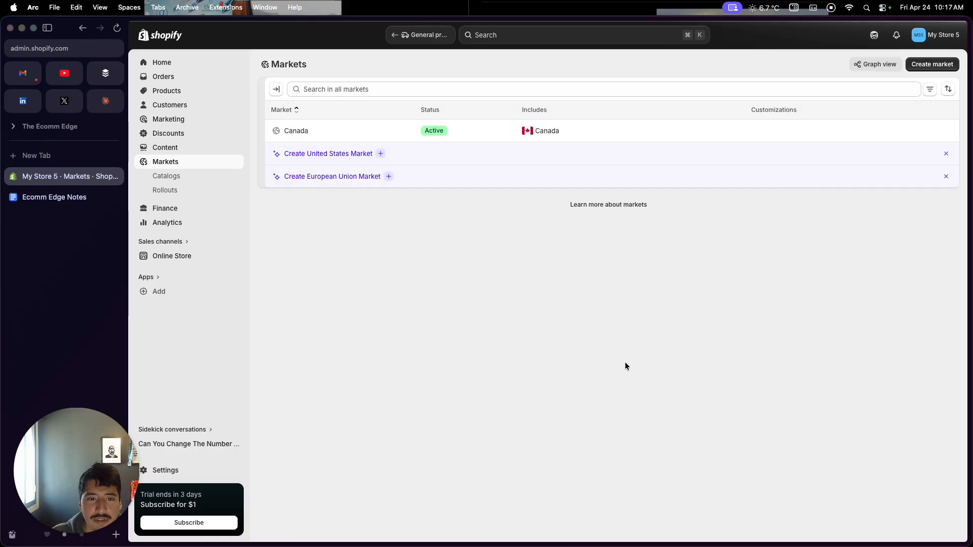
pyautogui.click(349, 157)
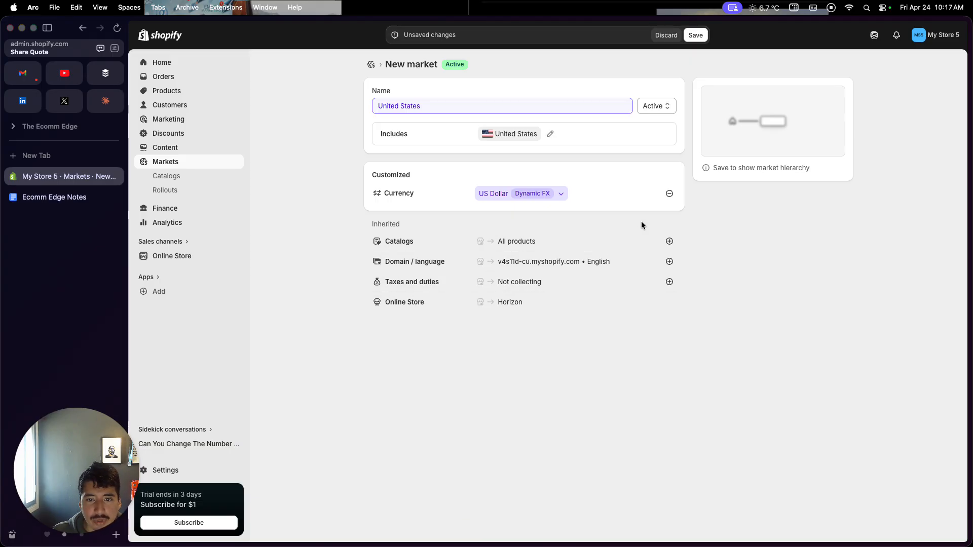
pyautogui.click(699, 40)
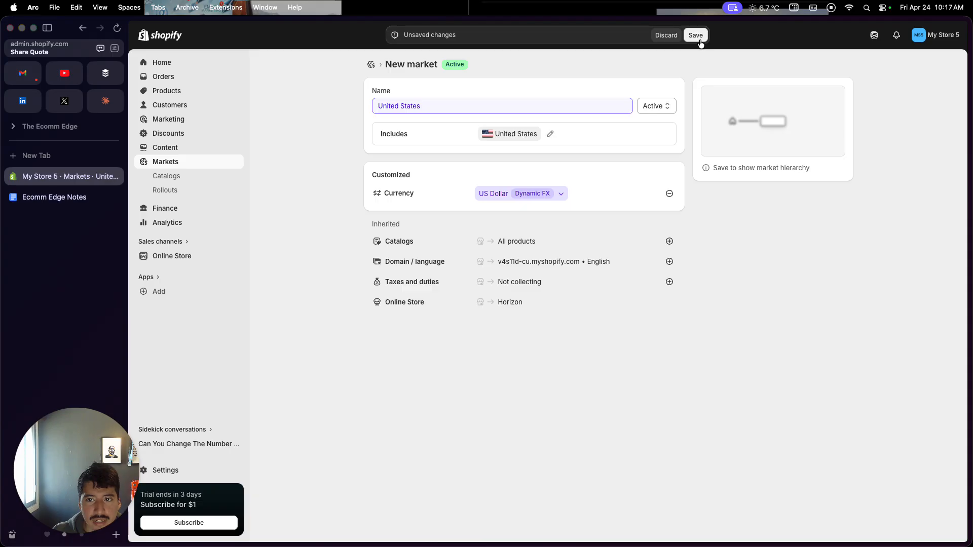
# Reopen the General shipping profile in the store settings and check the US Cross-border zone
pyautogui.click(196, 464)
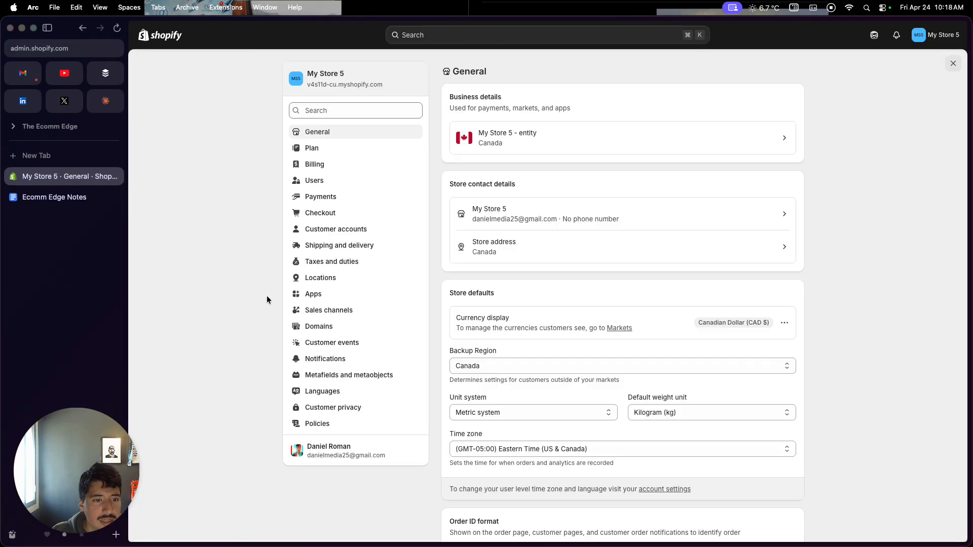
pyautogui.click(344, 245)
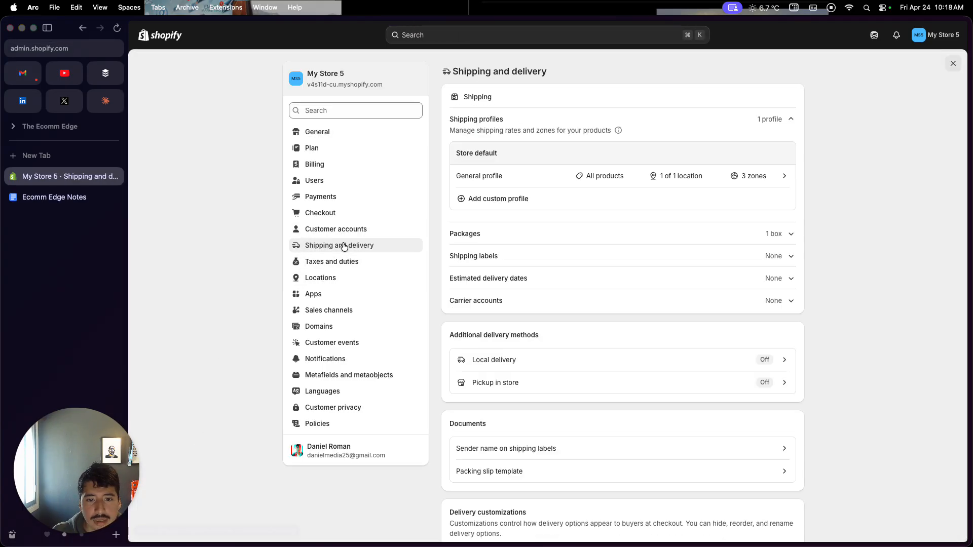
pyautogui.click(478, 178)
pyautogui.scroll(-5, 504, 320)
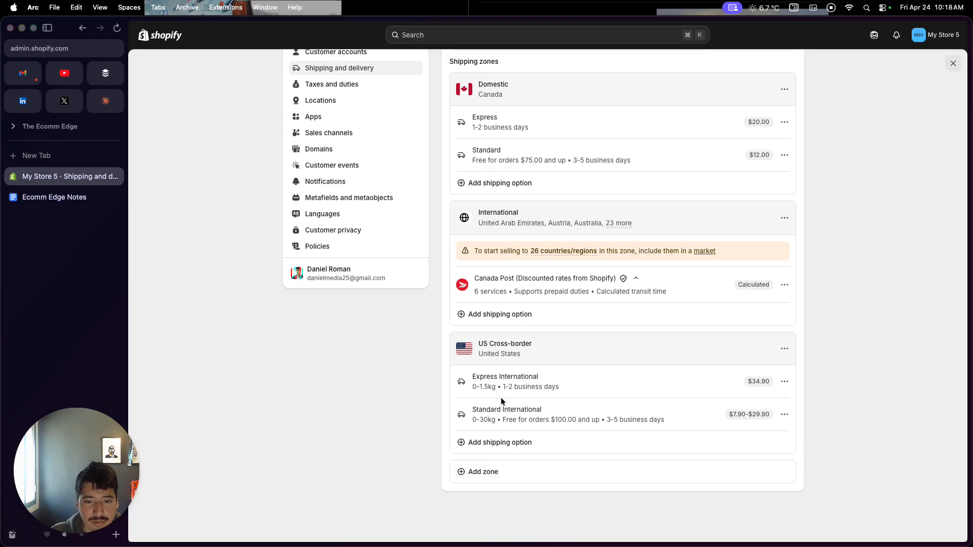
pyautogui.scroll(3, 501, 398)
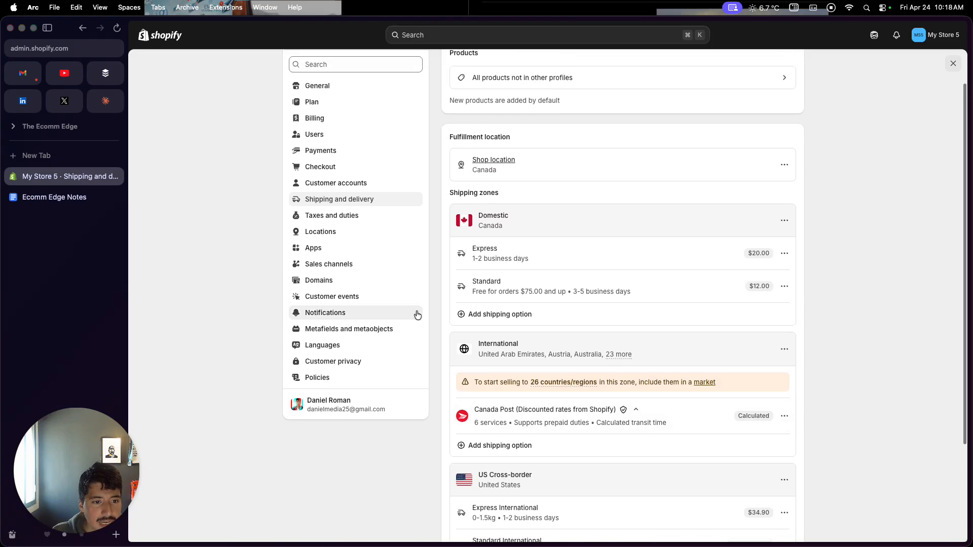
# Review the tax settings for Canada under taxes and duties, and open the store's domain settings
pyautogui.click(358, 216)
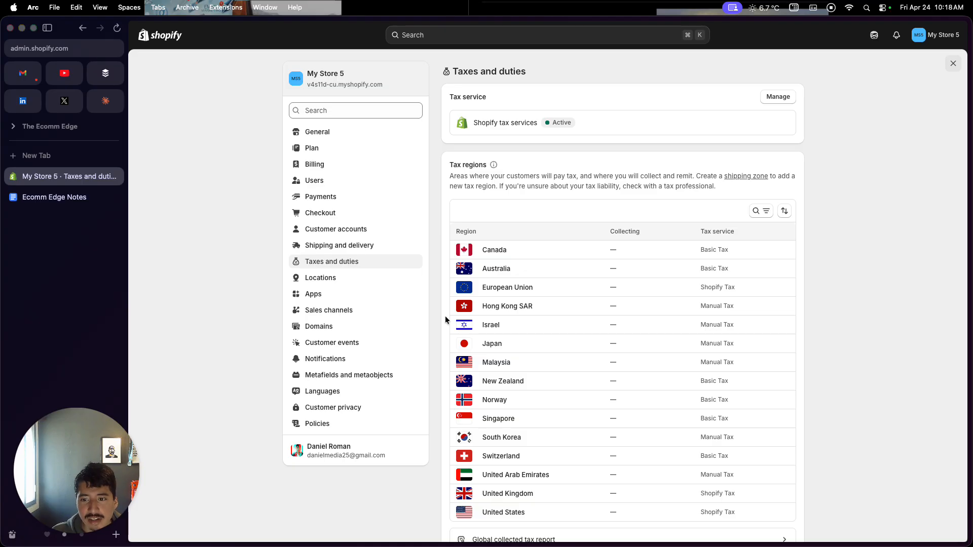
pyautogui.click(587, 256)
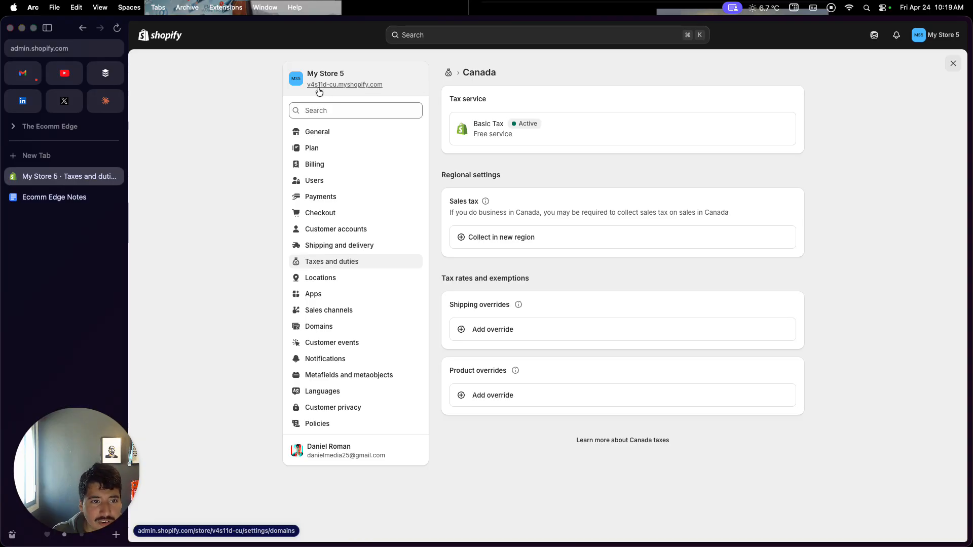
pyautogui.click(313, 328)
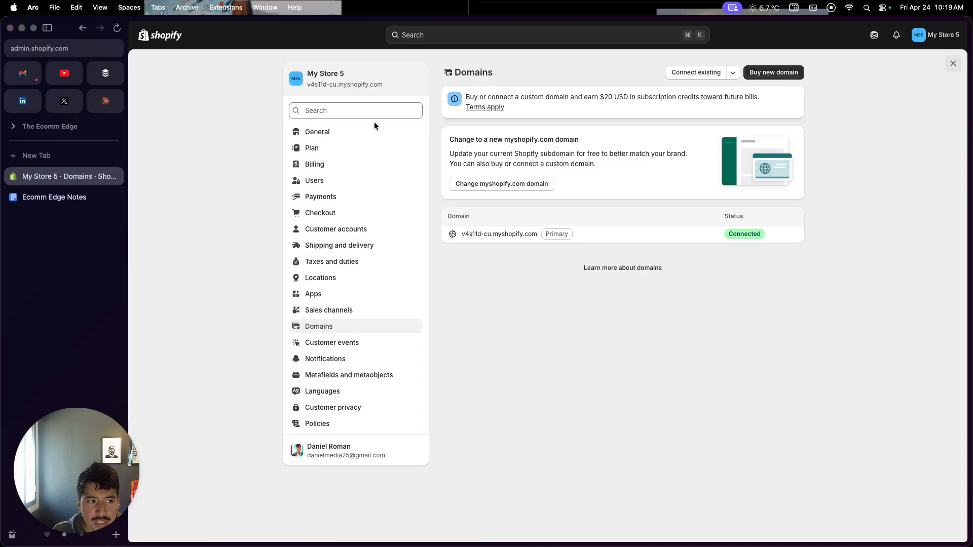
# Check the domain tool link in the Ecomm Edge Notes checklist, and return to the store's domain settings
pyautogui.click(54, 197)
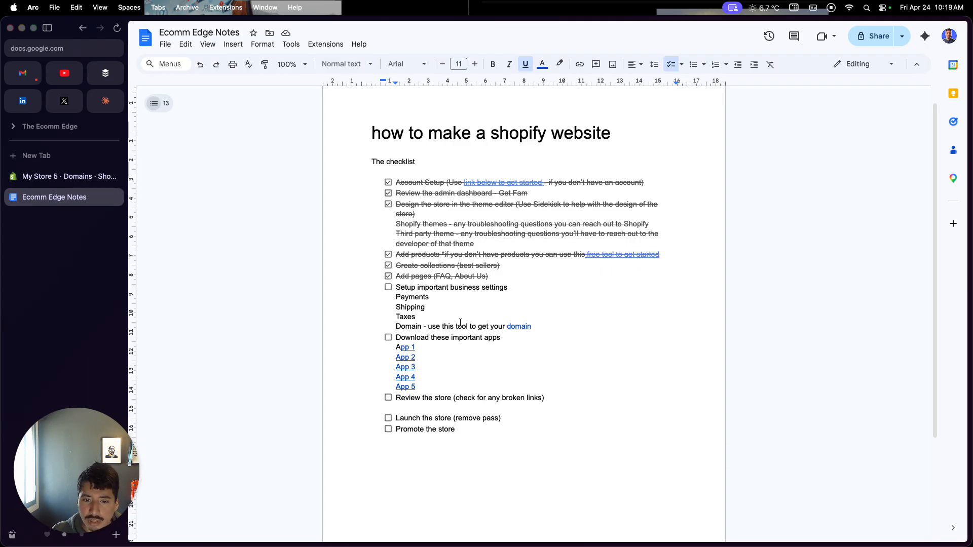
pyautogui.click(515, 327)
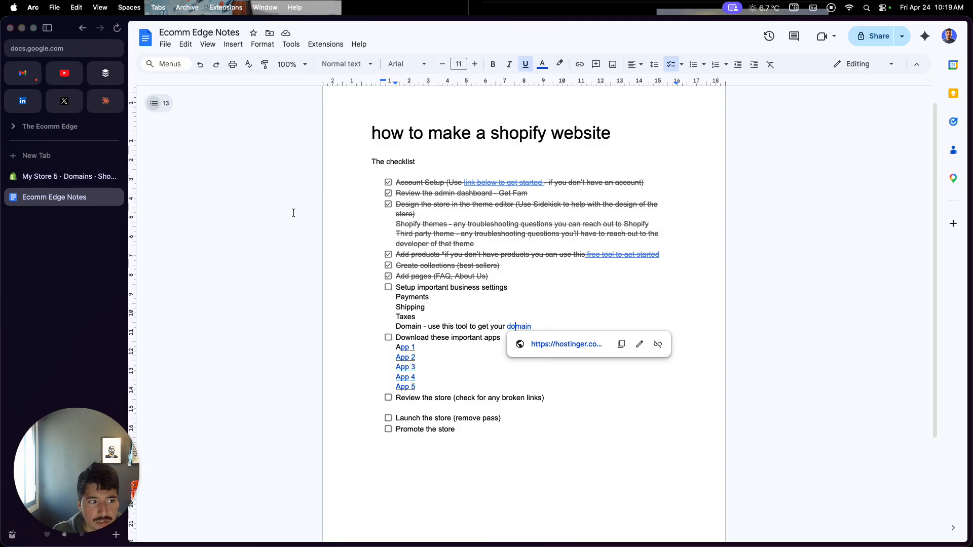
pyautogui.click(70, 177)
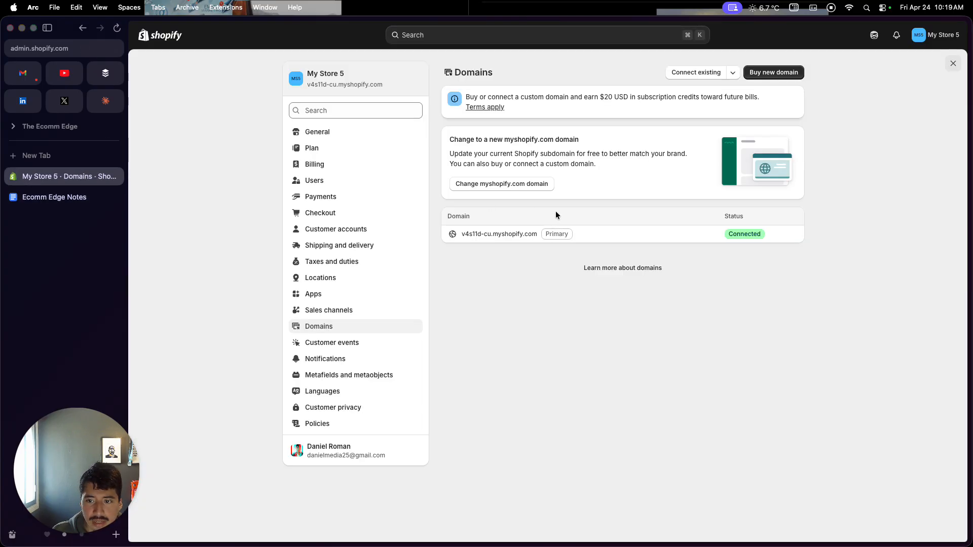
# View the form for changing the store's myshopify.com domain and close it without adding a domain
pyautogui.moveTo(566, 241)
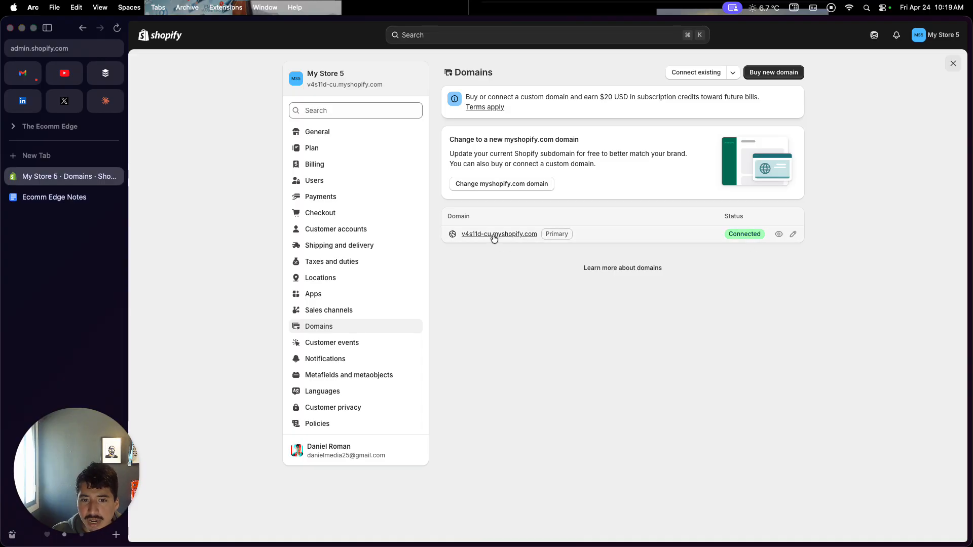
pyautogui.click(794, 234)
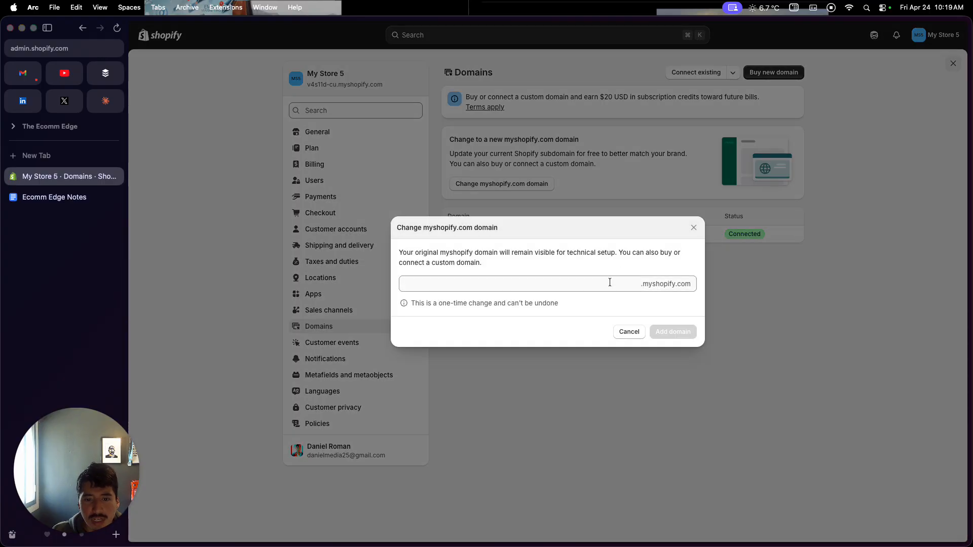
pyautogui.click(610, 282)
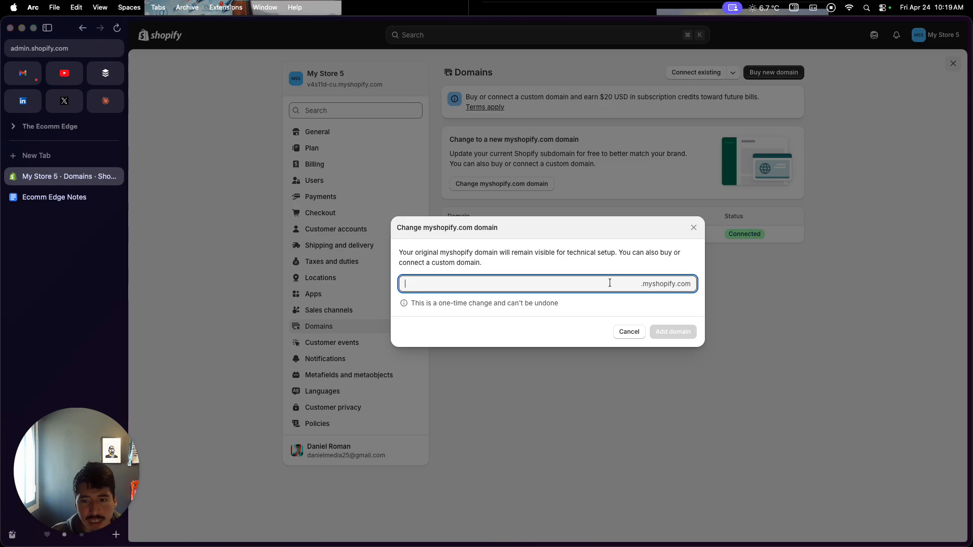
pyautogui.click(692, 227)
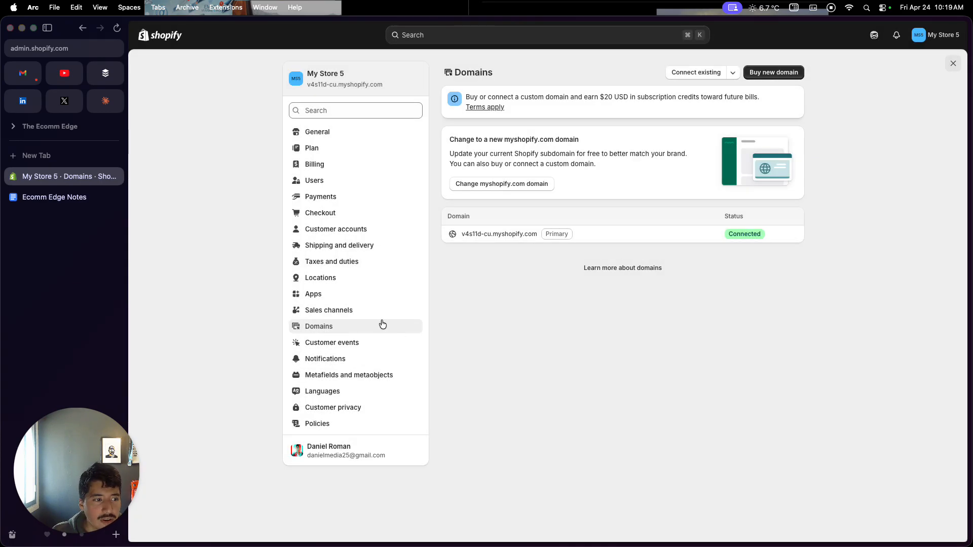
# Mark "Setup important business settings" as done in the Ecomm Edge Notes checklist
pyautogui.click(108, 203)
pyautogui.click(388, 287)
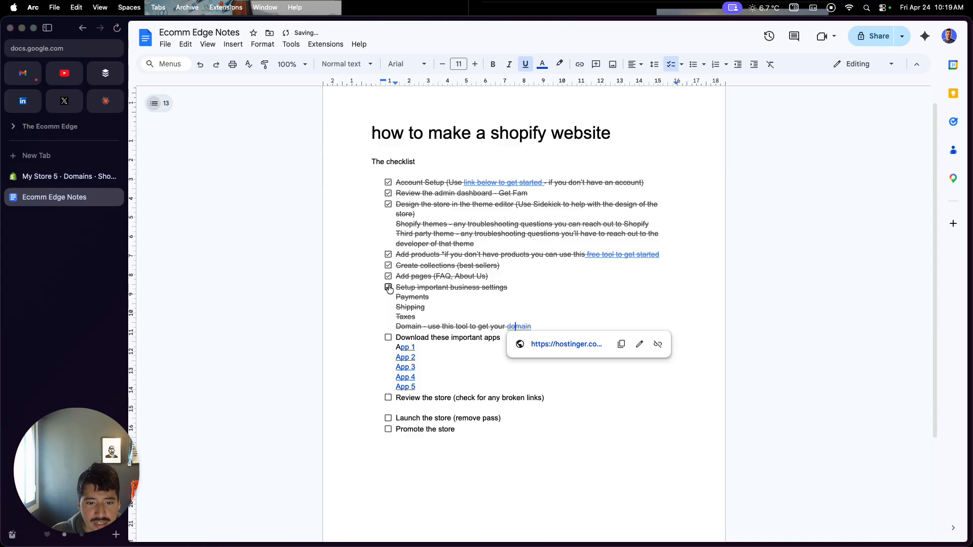
# Review the Shopify Inbox and Shopify Forms listings from the checklist's App 1 and App 2 links, closing each page after viewing
pyautogui.scroll(-1, 377, 332)
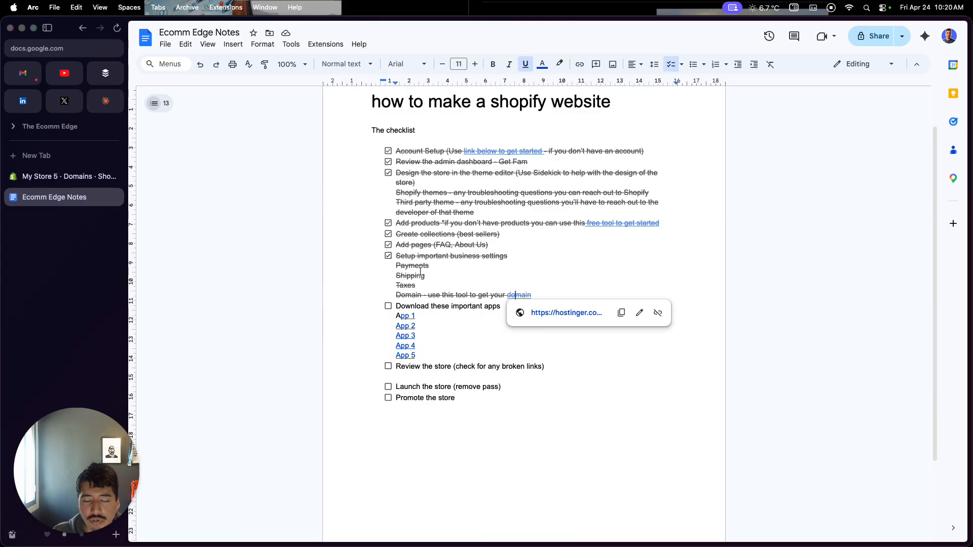
pyautogui.click(406, 317)
pyautogui.click(431, 338)
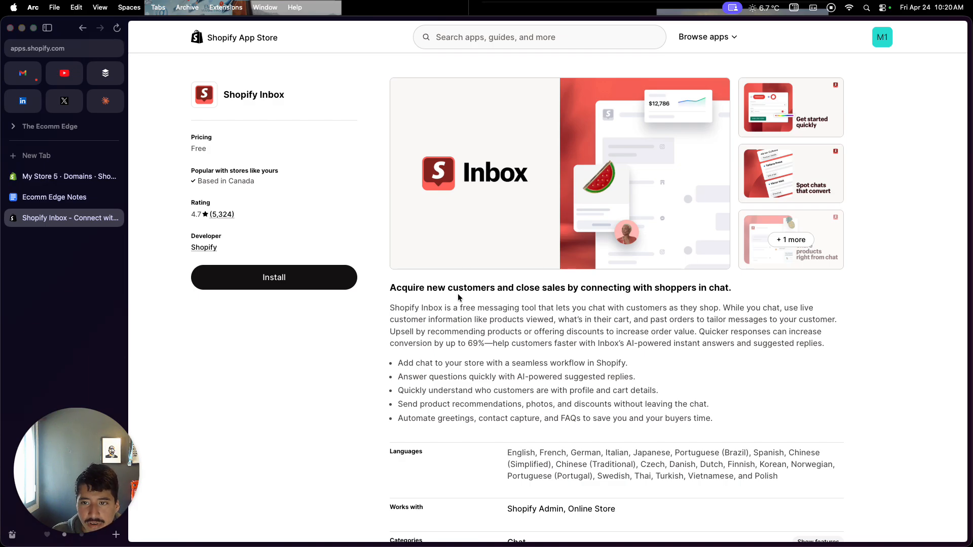
pyautogui.scroll(-2, 457, 293)
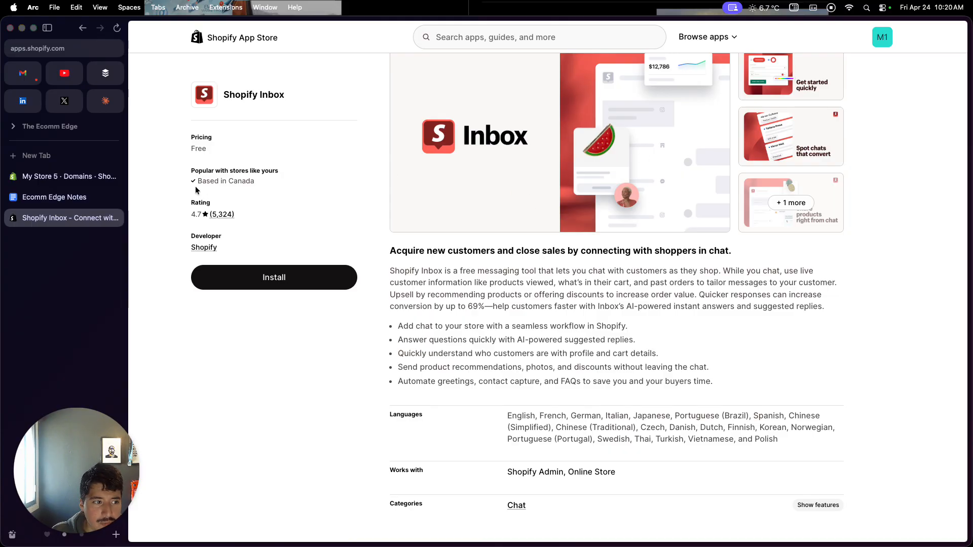
pyautogui.click(114, 218)
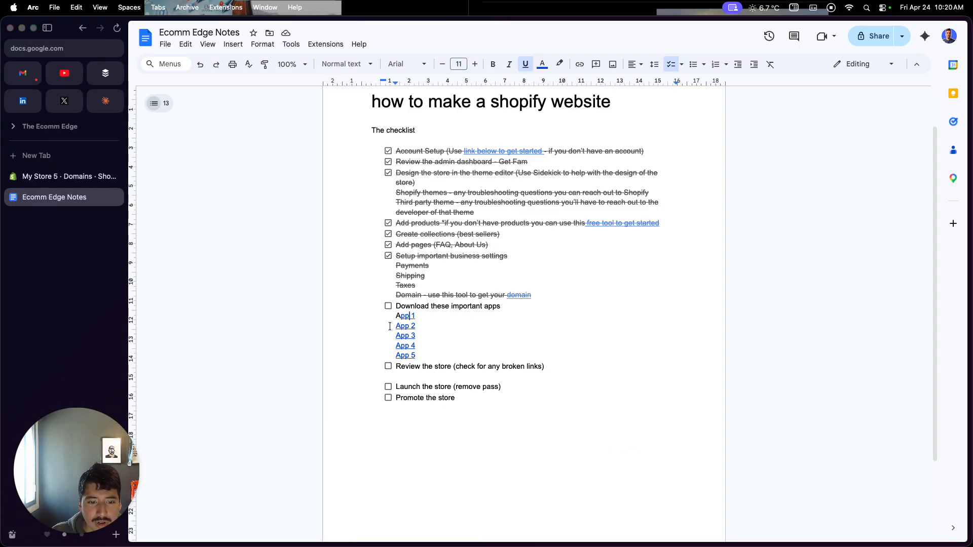
pyautogui.click(404, 327)
pyautogui.click(424, 343)
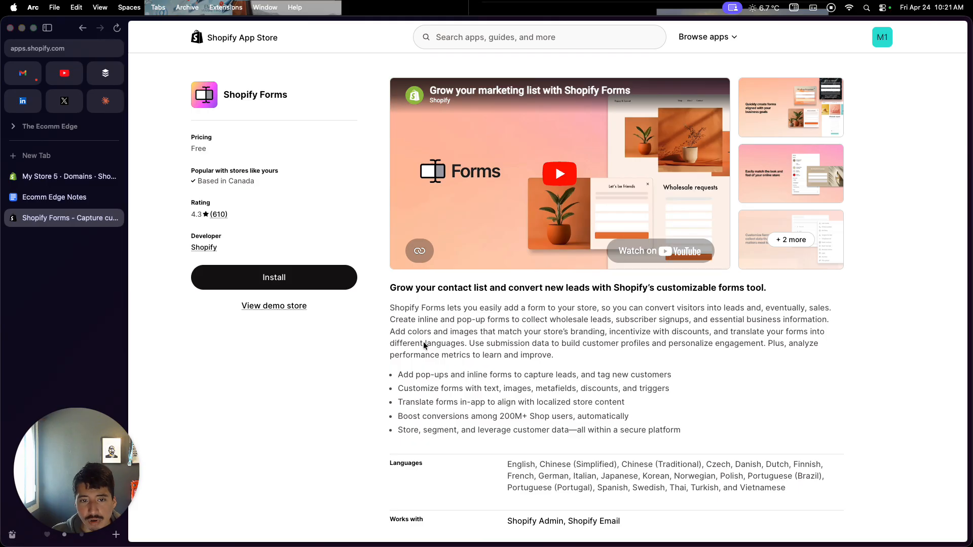
pyautogui.click(117, 218)
# Review the Shopify Messaging and Shopify Flow listings from the App 3 and App 4 links, closing each page after viewing
pyautogui.click(398, 335)
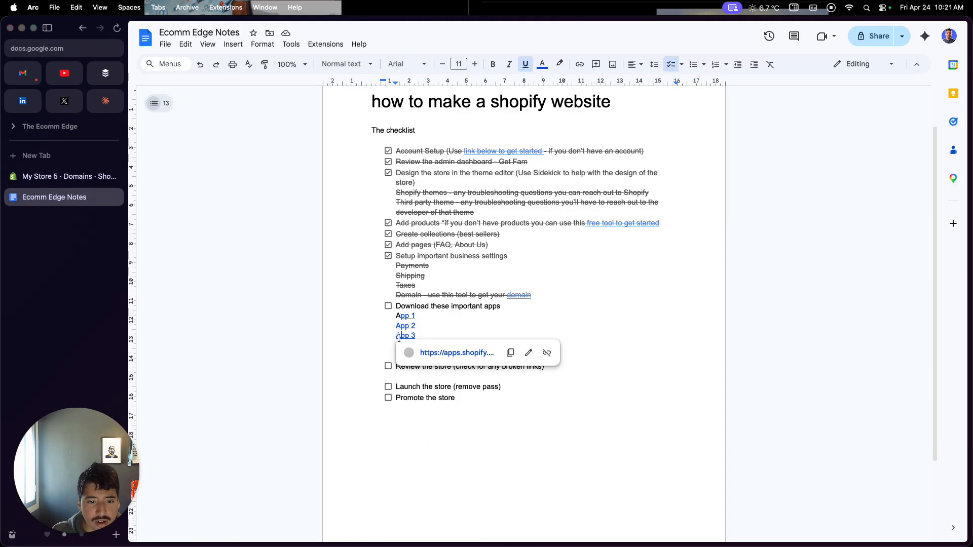
pyautogui.click(424, 354)
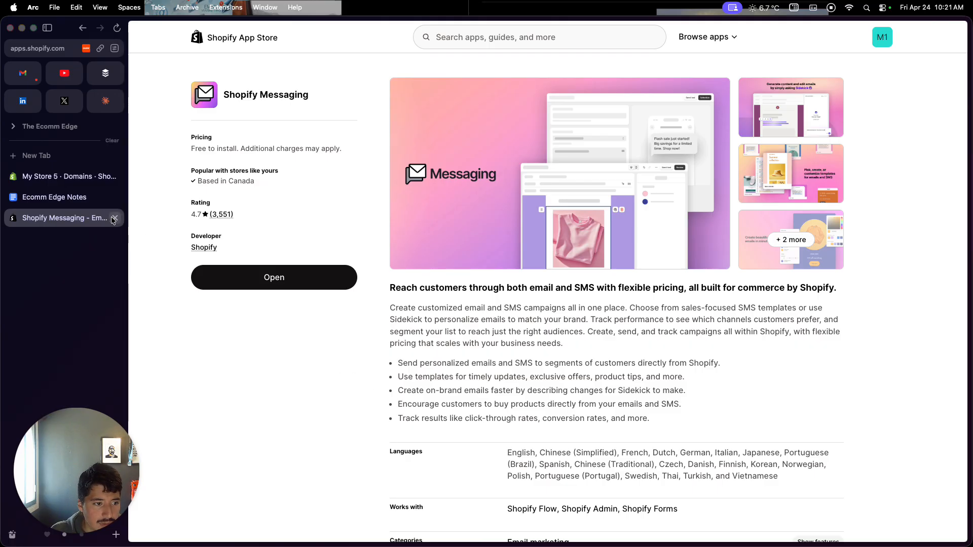
pyautogui.click(115, 218)
pyautogui.click(405, 346)
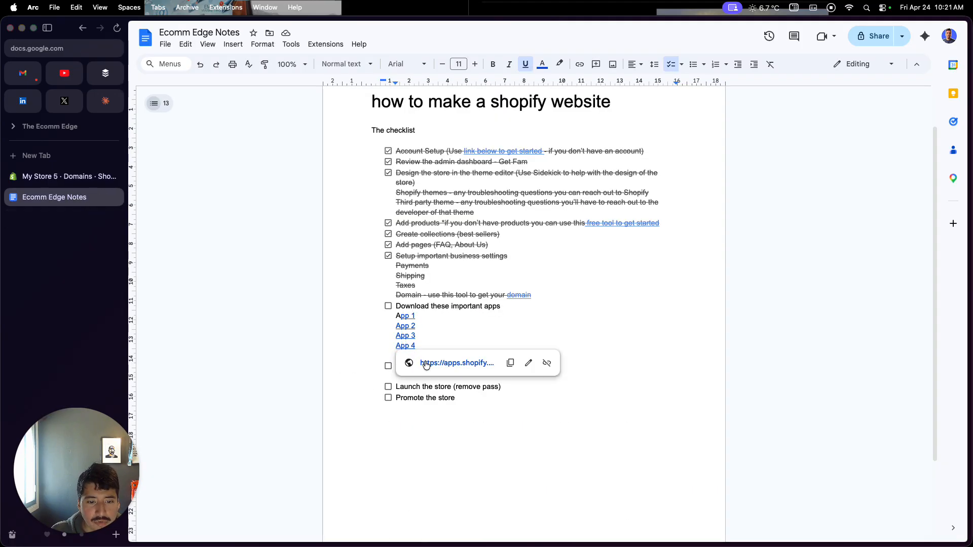
pyautogui.click(425, 365)
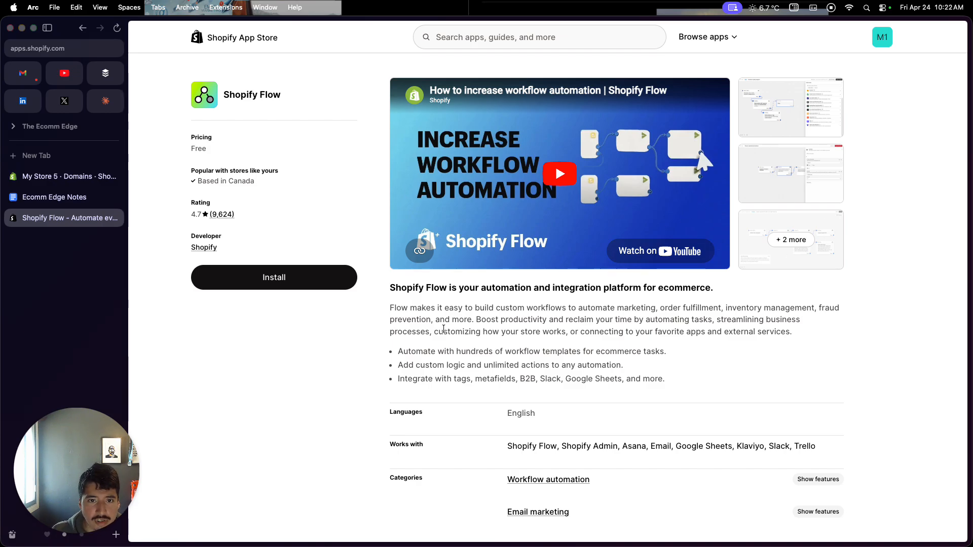
pyautogui.click(116, 218)
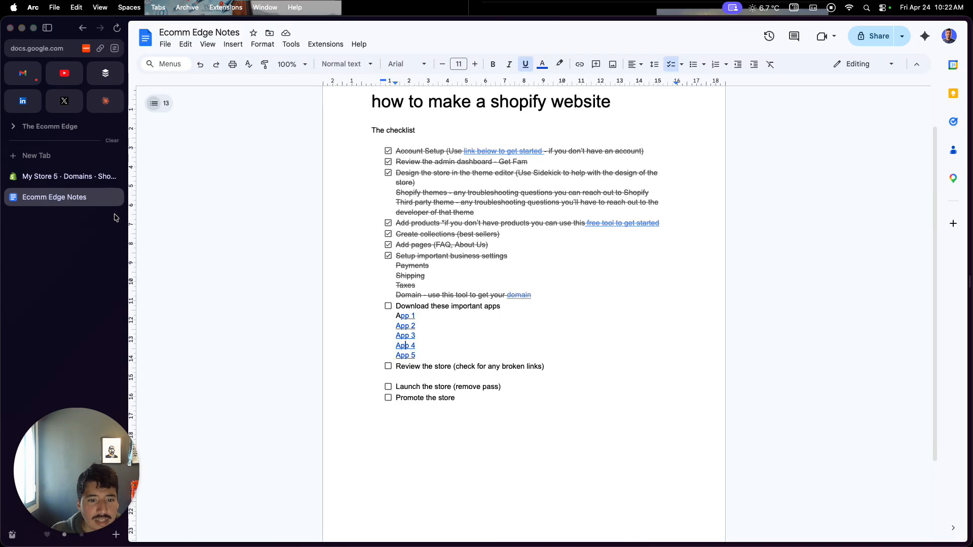
# View the Koala Inspector extension page from the App 5 link and close it
pyautogui.click(408, 355)
pyautogui.click(430, 373)
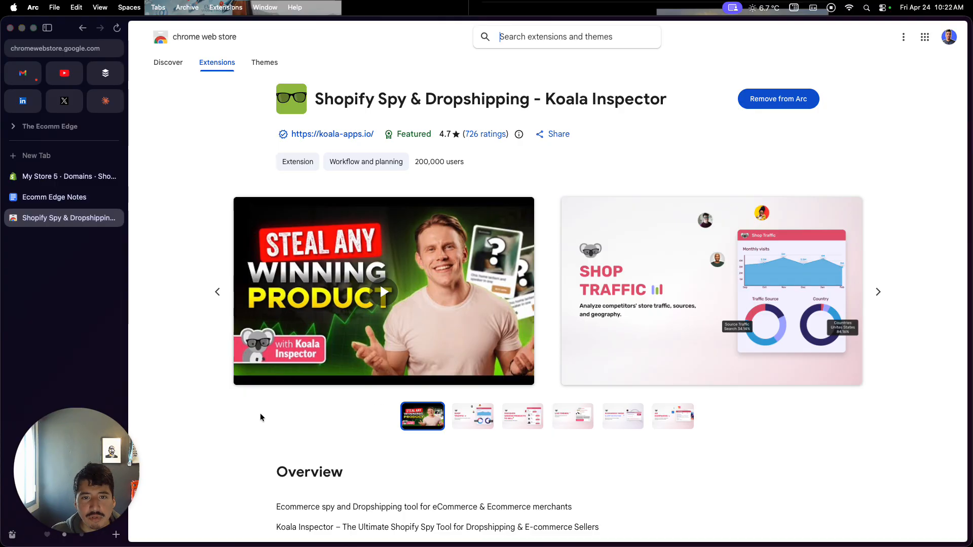
pyautogui.click(116, 218)
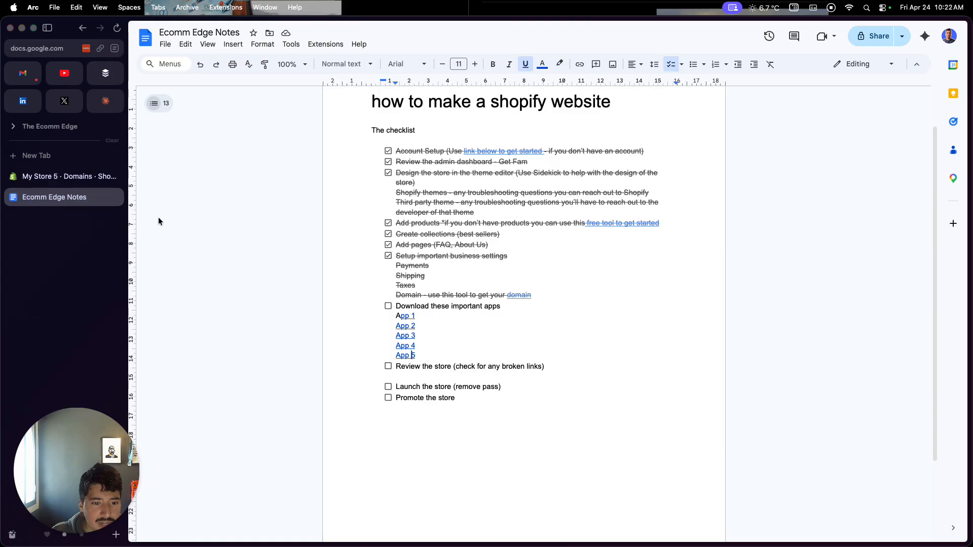
# Mark "Download these important apps" and "Review the store (check for any broken links)" as done in the checklist
pyautogui.click(388, 306)
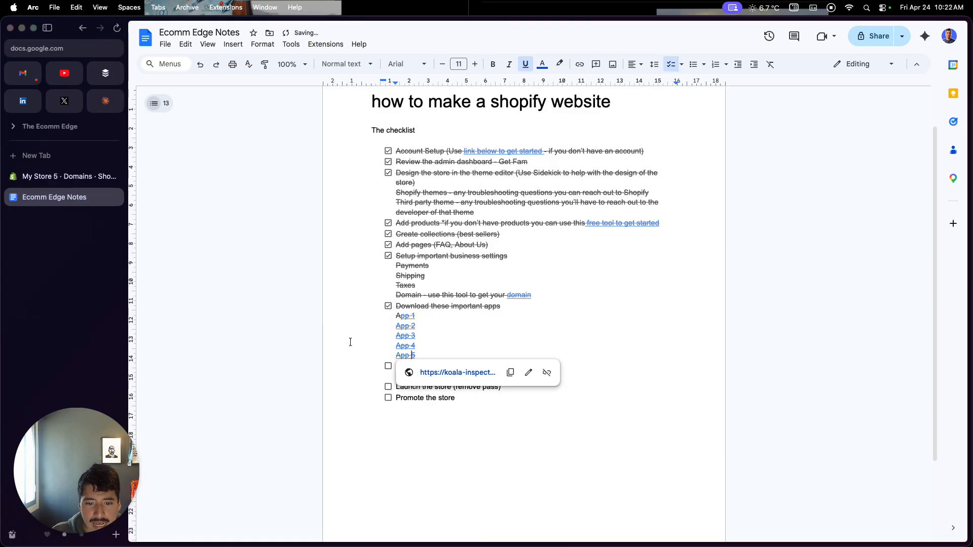
pyautogui.click(367, 398)
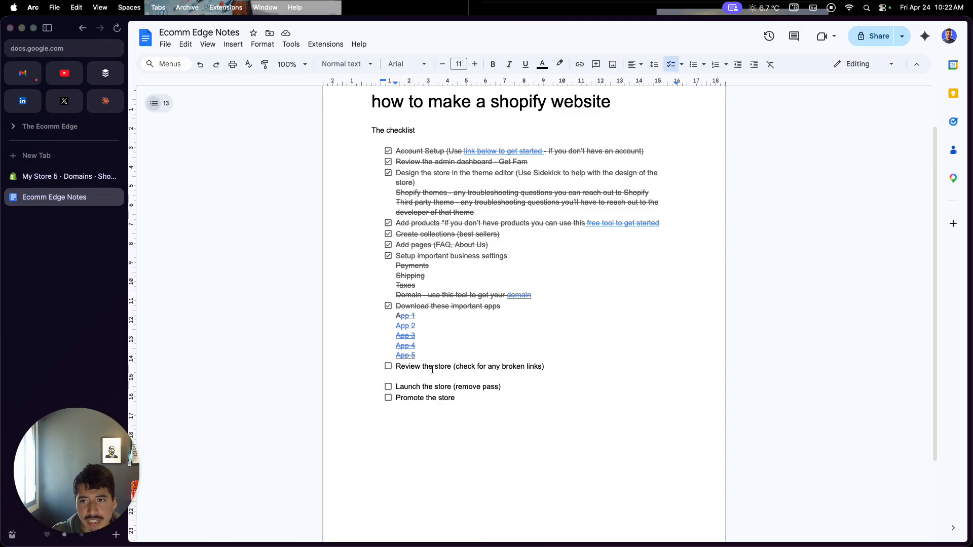
pyautogui.click(388, 365)
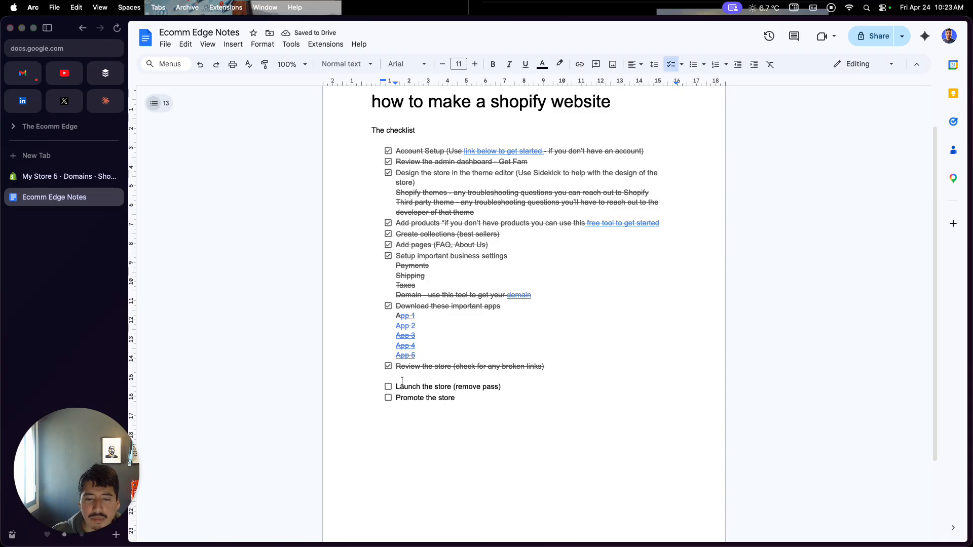
# Return to the Shopify admin, leave the settings and review password protection in the Online Store preferences
pyautogui.click(88, 179)
pyautogui.click(953, 63)
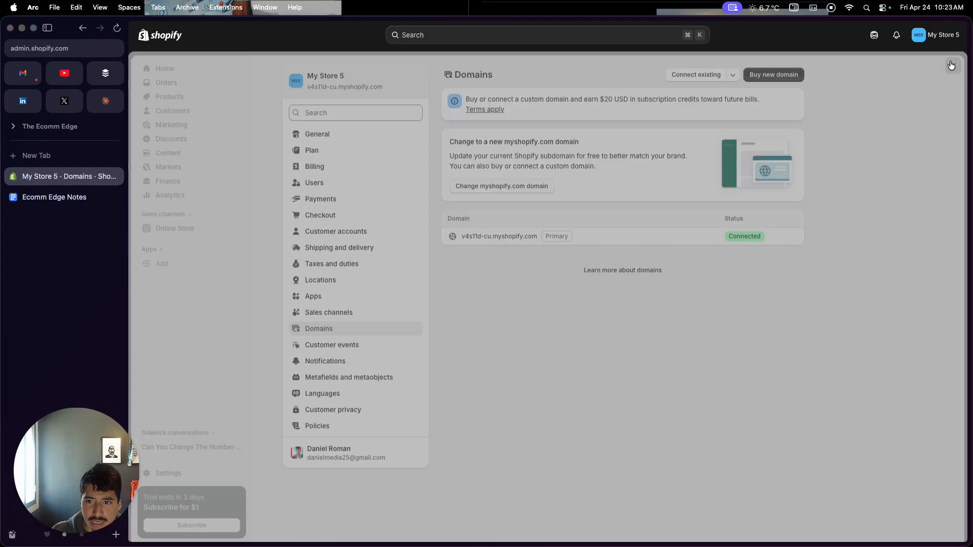
pyautogui.click(206, 256)
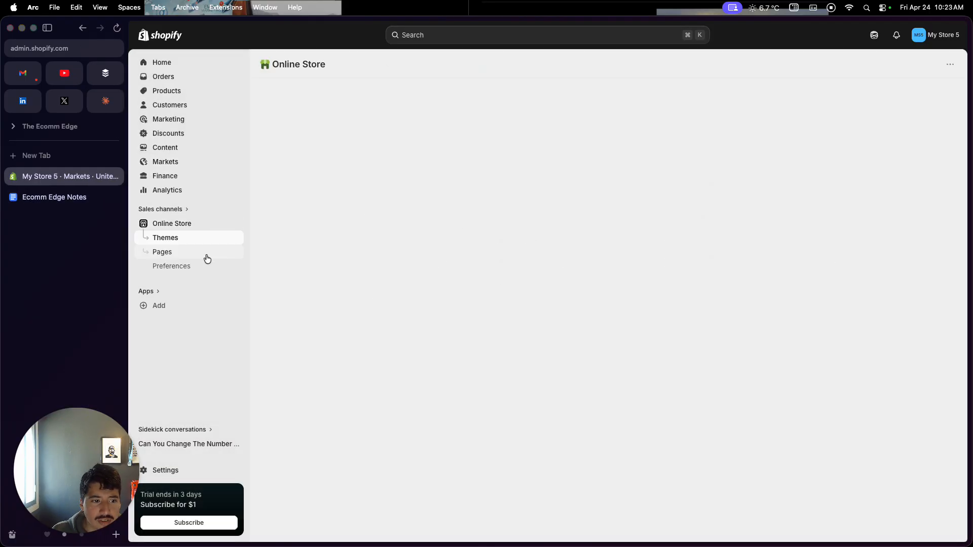
pyautogui.click(203, 265)
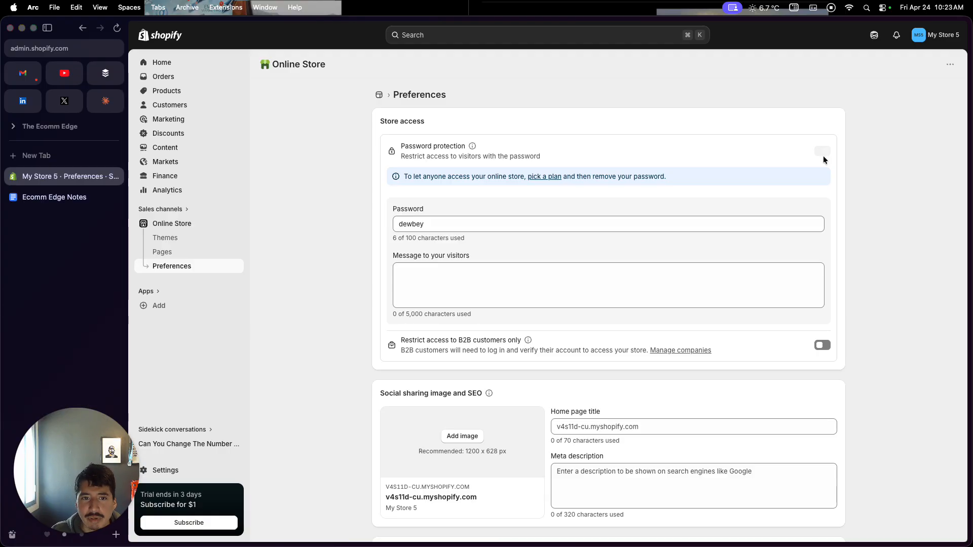
# Mark "Launch the store (remove pass)" as done in the Ecomm Edge Notes checklist and look over the list
pyautogui.click(59, 196)
pyautogui.click(387, 388)
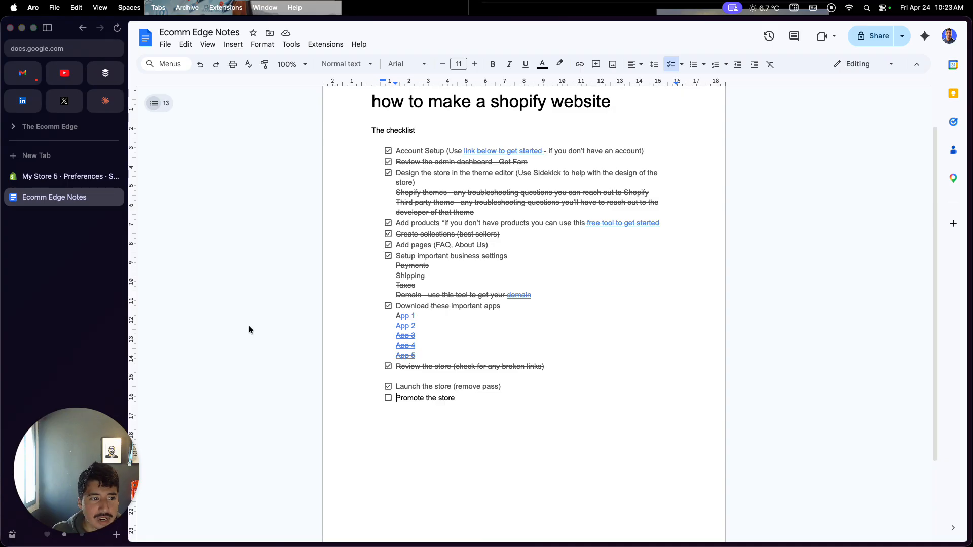
pyautogui.scroll(2, 380, 319)
pyautogui.scroll(-1, 380, 319)
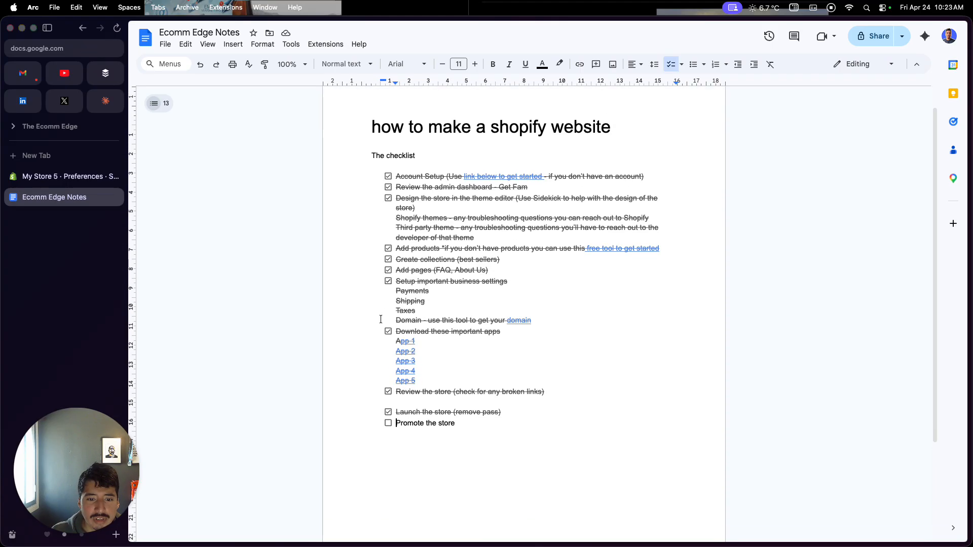
pyautogui.scroll(-2, 381, 319)
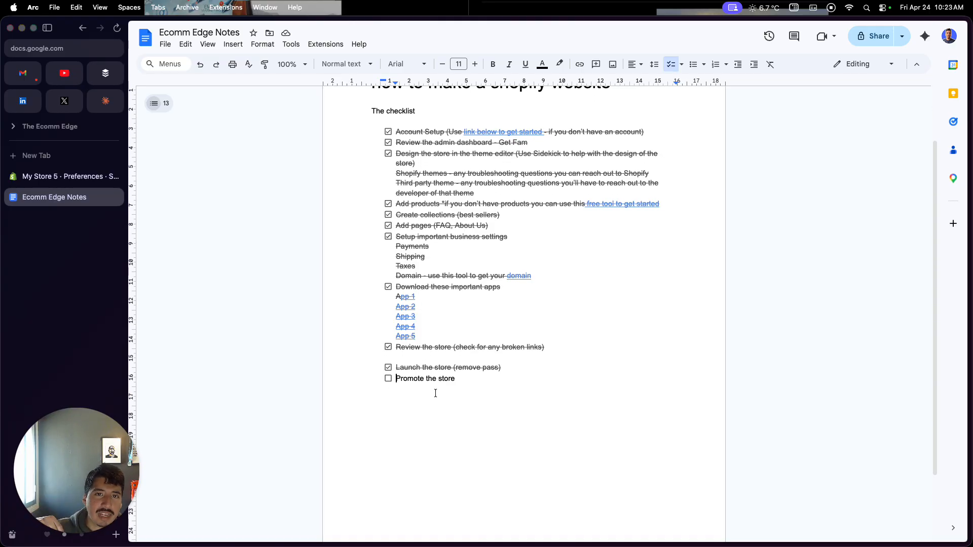